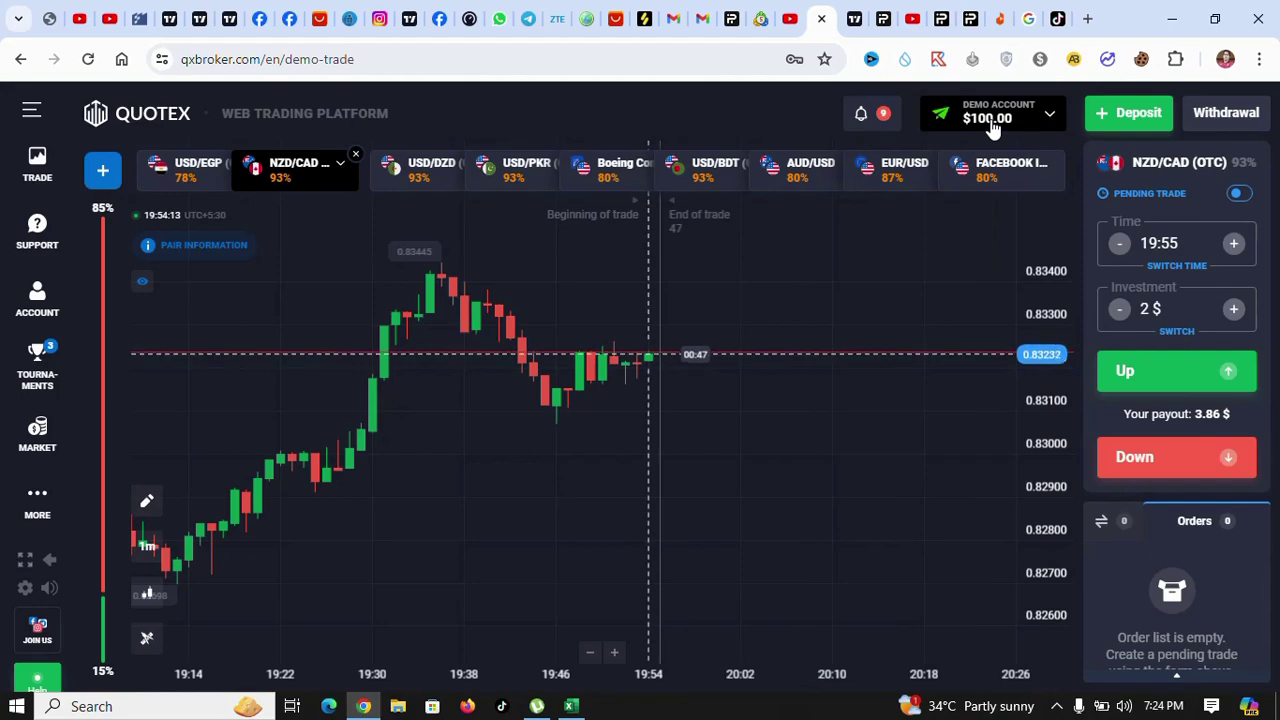
# - Compare the total investment in the Excel money management sheet with the trade investment amount on the Quotex demo account
pyautogui.click(572, 707)
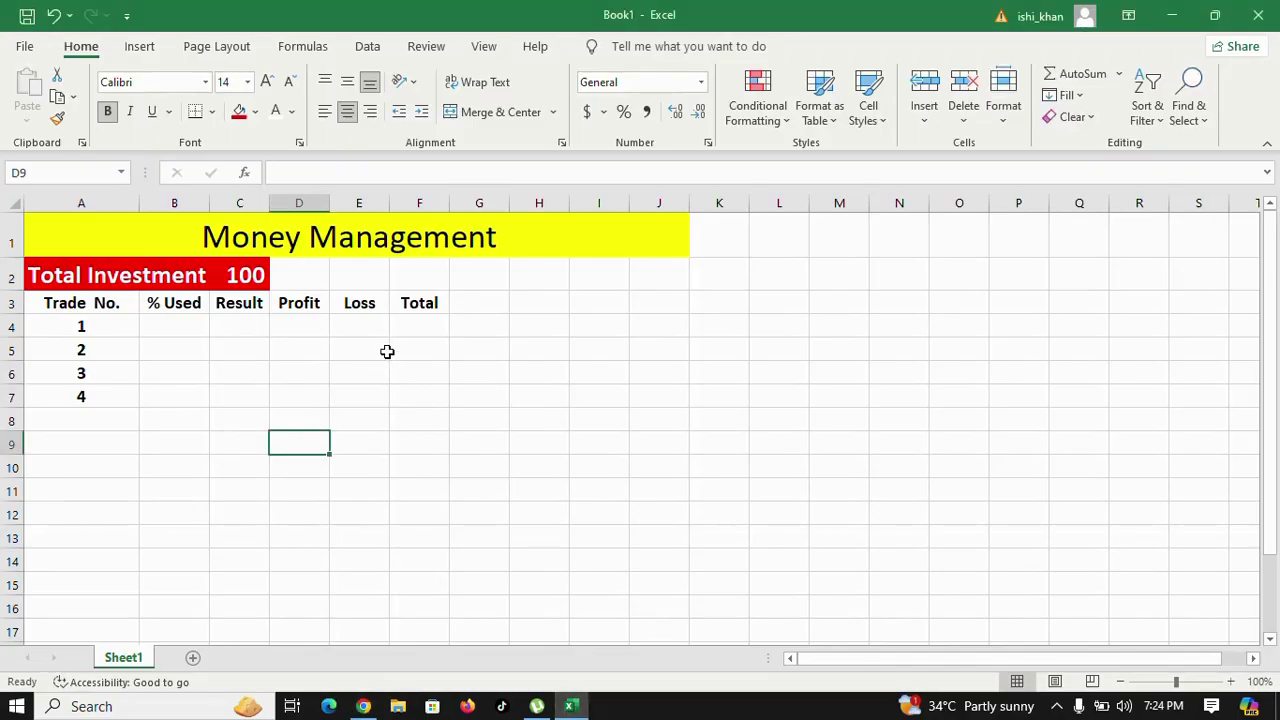
pyautogui.moveTo(76, 278); pyautogui.dragTo(262, 284)
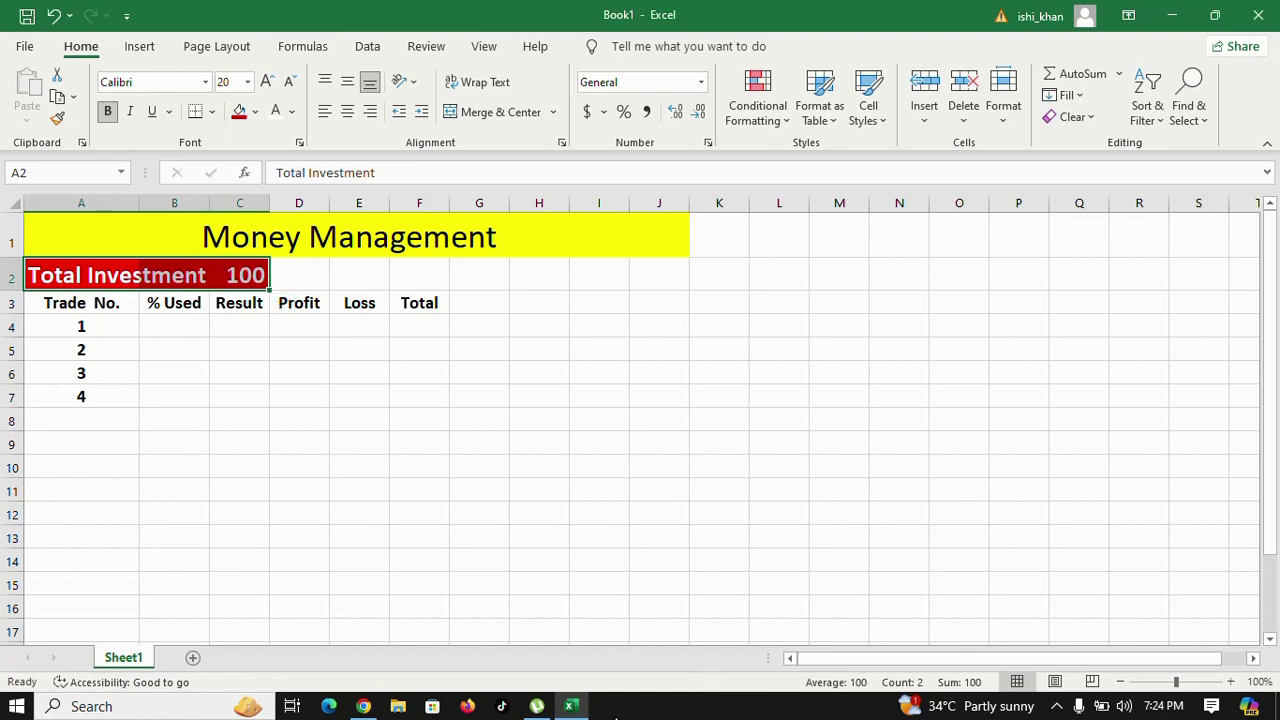
pyautogui.click(571, 707)
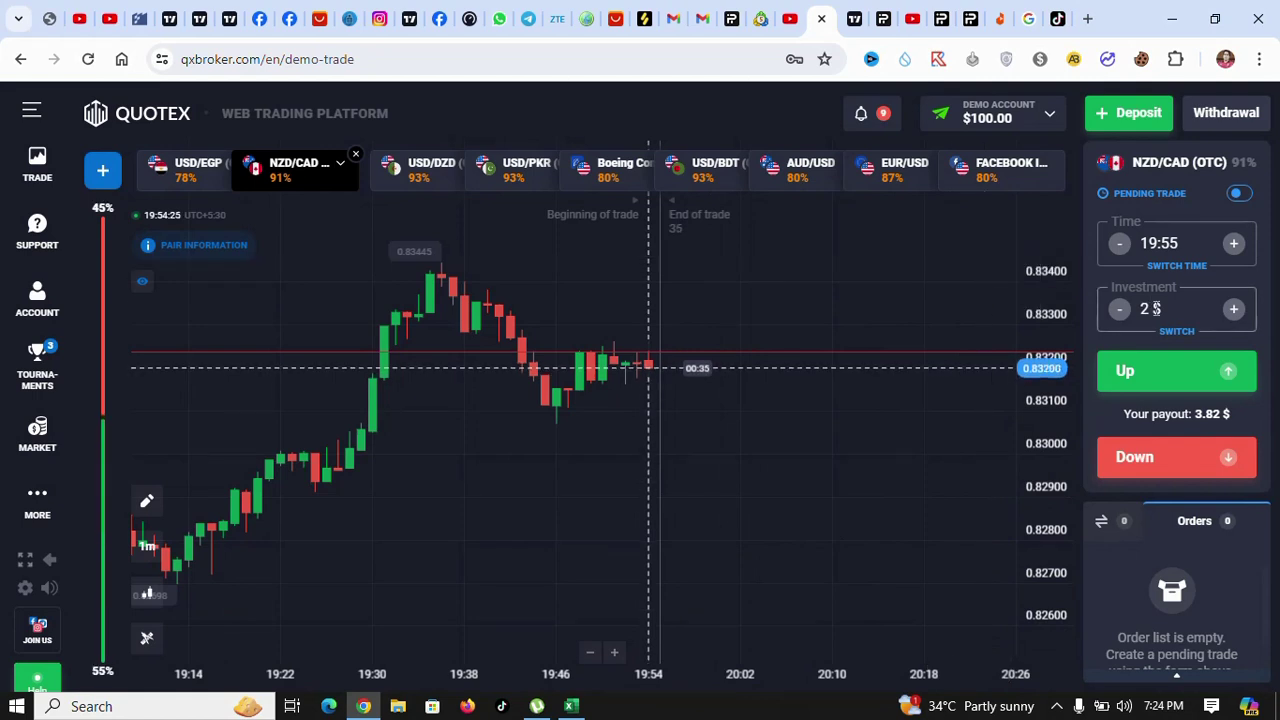
pyautogui.click(1170, 312)
pyautogui.moveTo(1170, 312); pyautogui.dragTo(1140, 312)
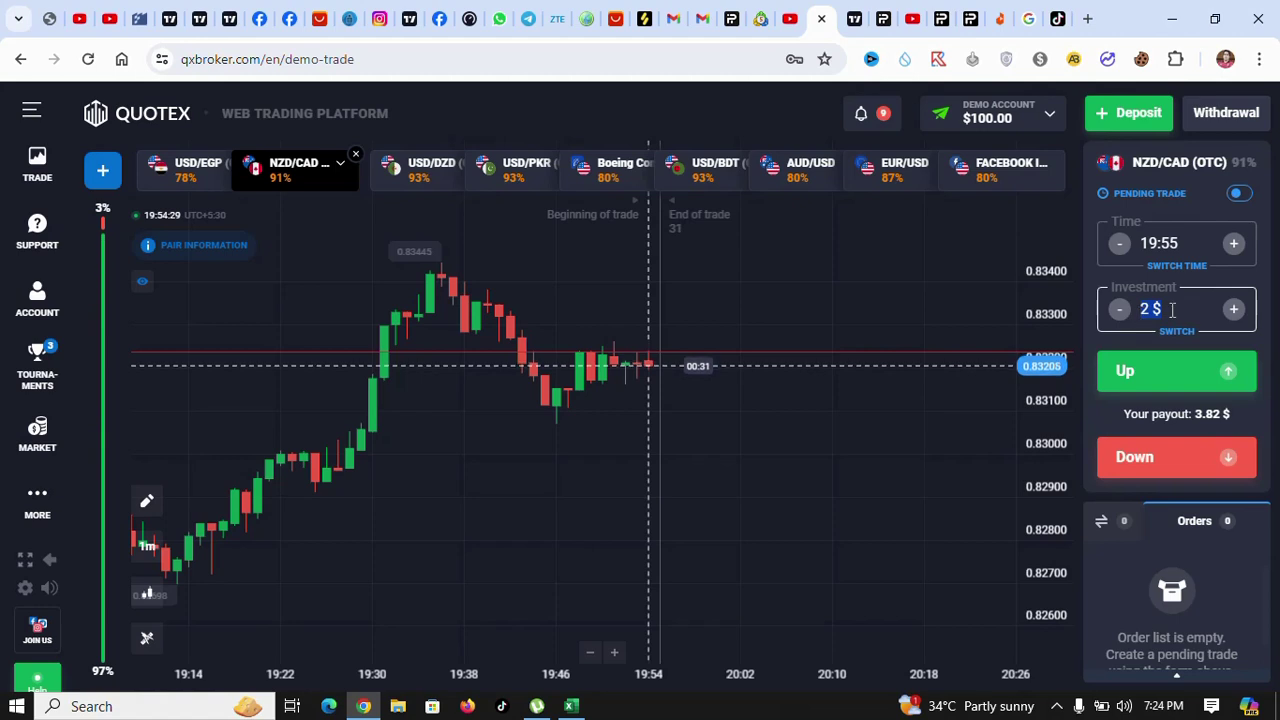
pyautogui.click(1172, 310)
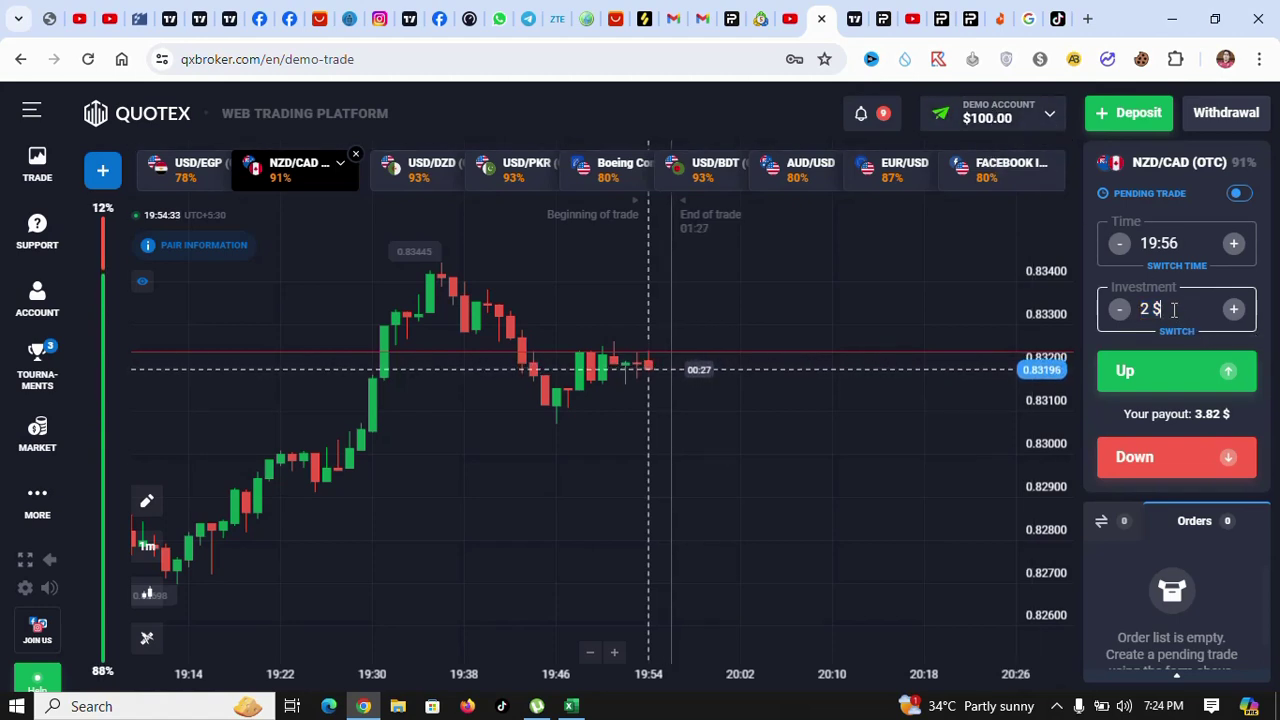
pyautogui.moveTo(1174, 310); pyautogui.dragTo(1142, 306)
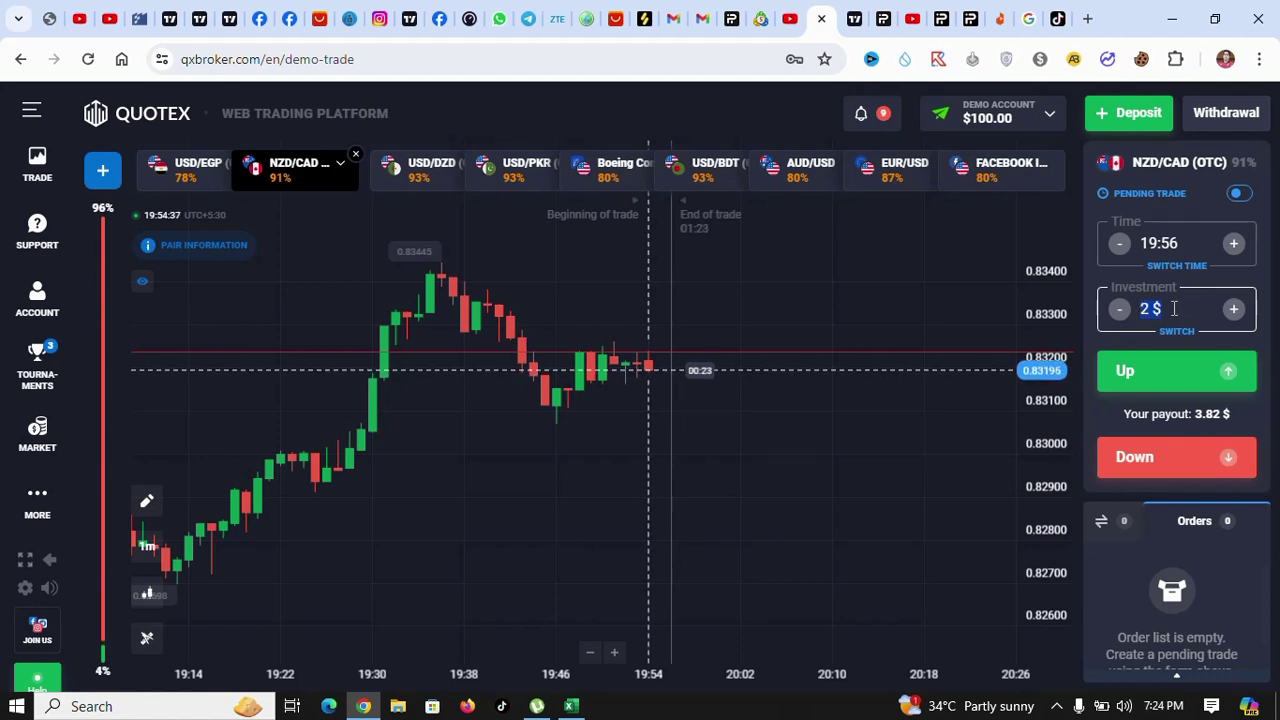
pyautogui.click(1170, 309)
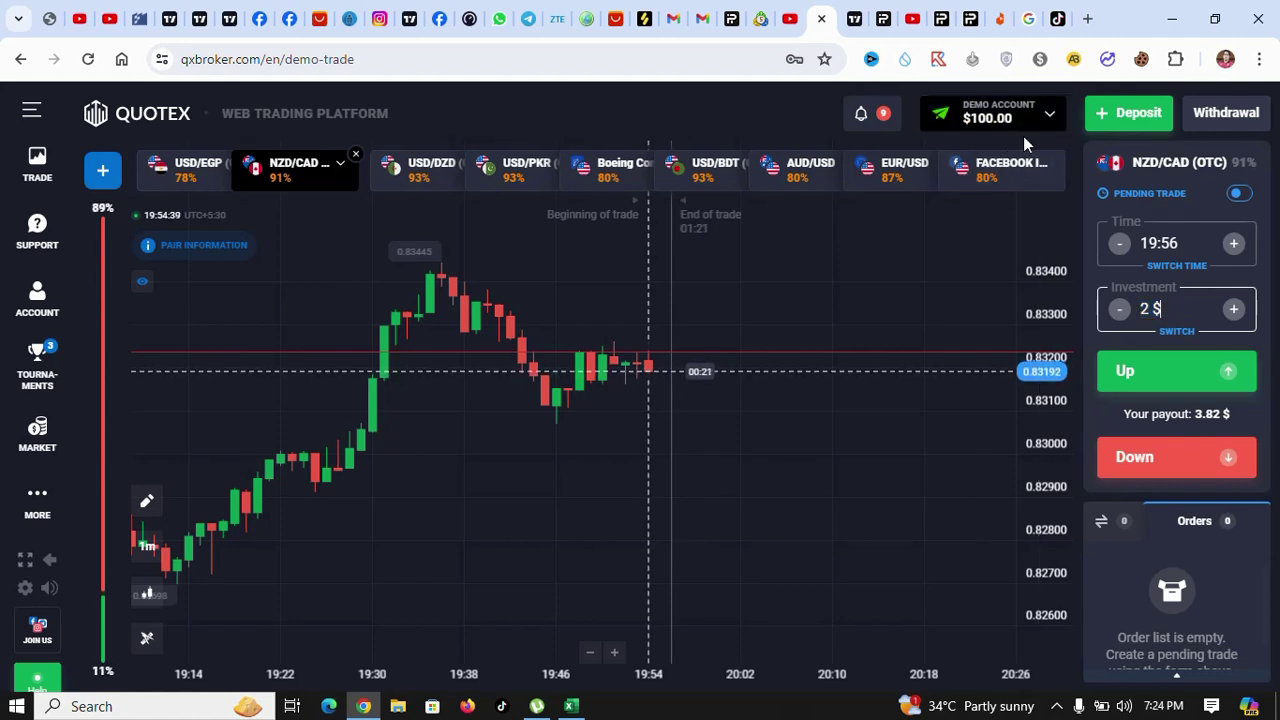
pyautogui.moveTo(572, 706)
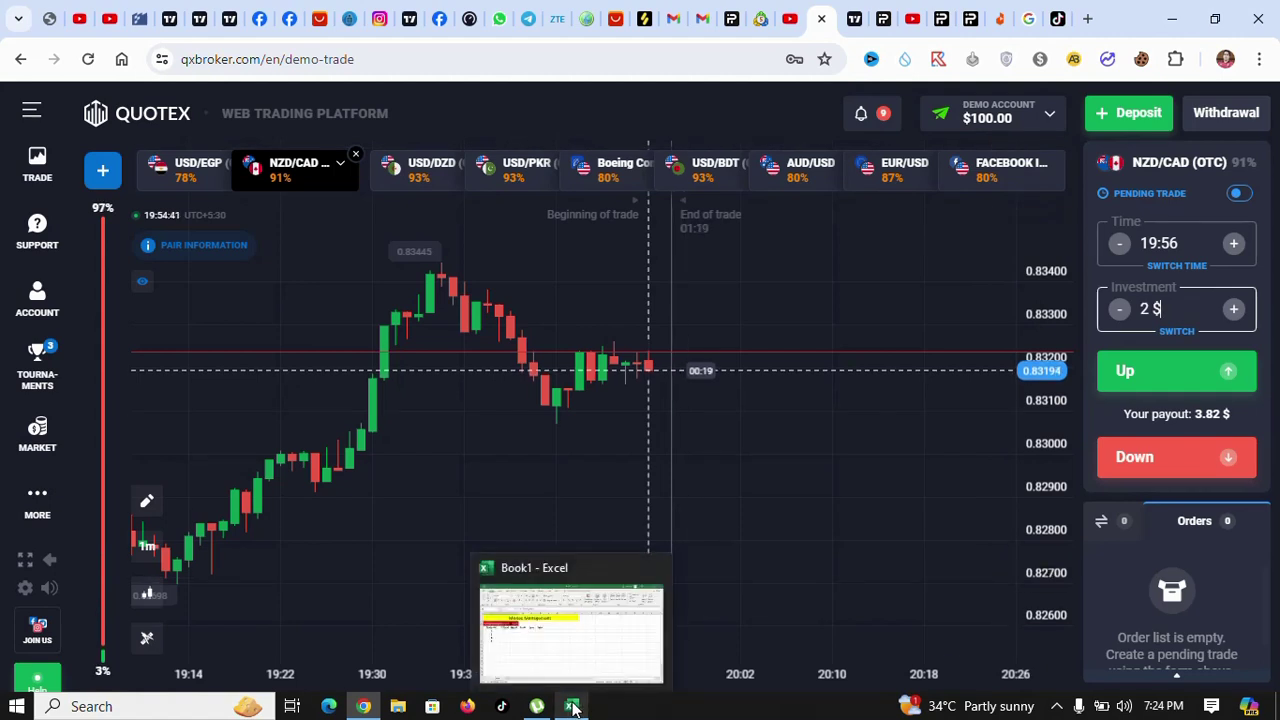
pyautogui.doubleClick(1144, 311)
pyautogui.click(1144, 311)
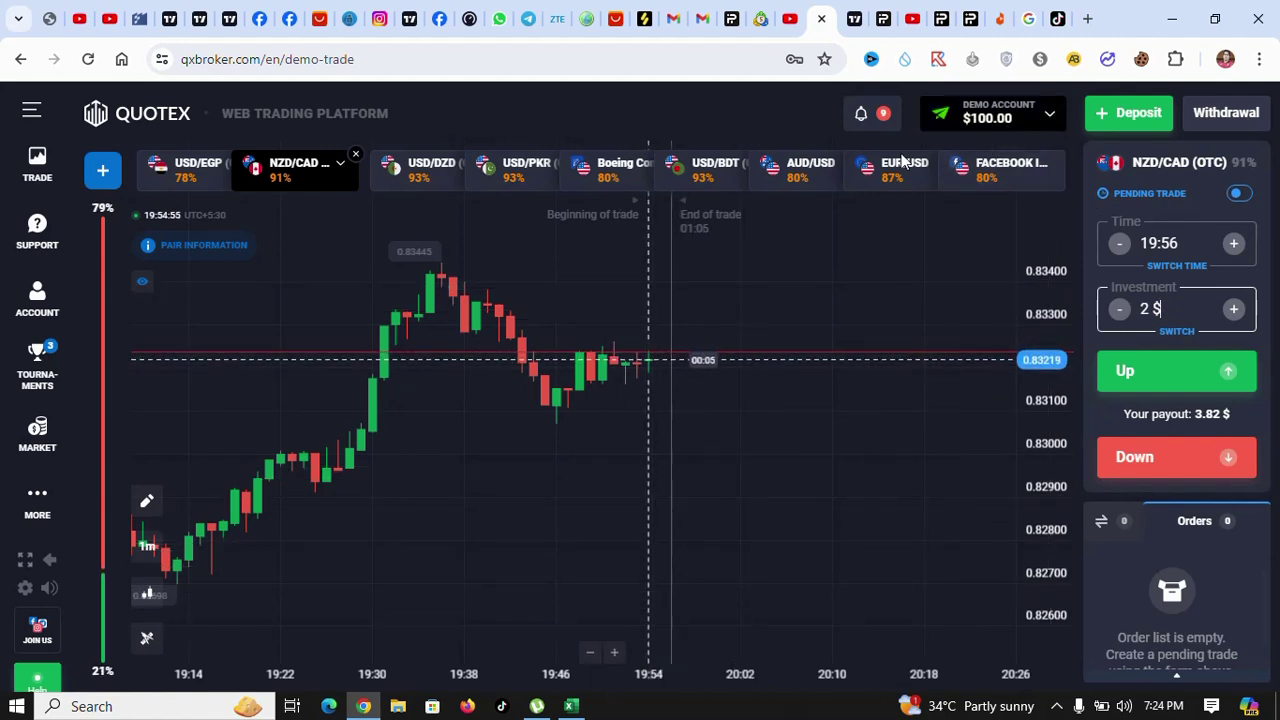
# - Switch to the Excel money management sheet and enter 2 as the % Used for trade 1
pyautogui.click(571, 707)
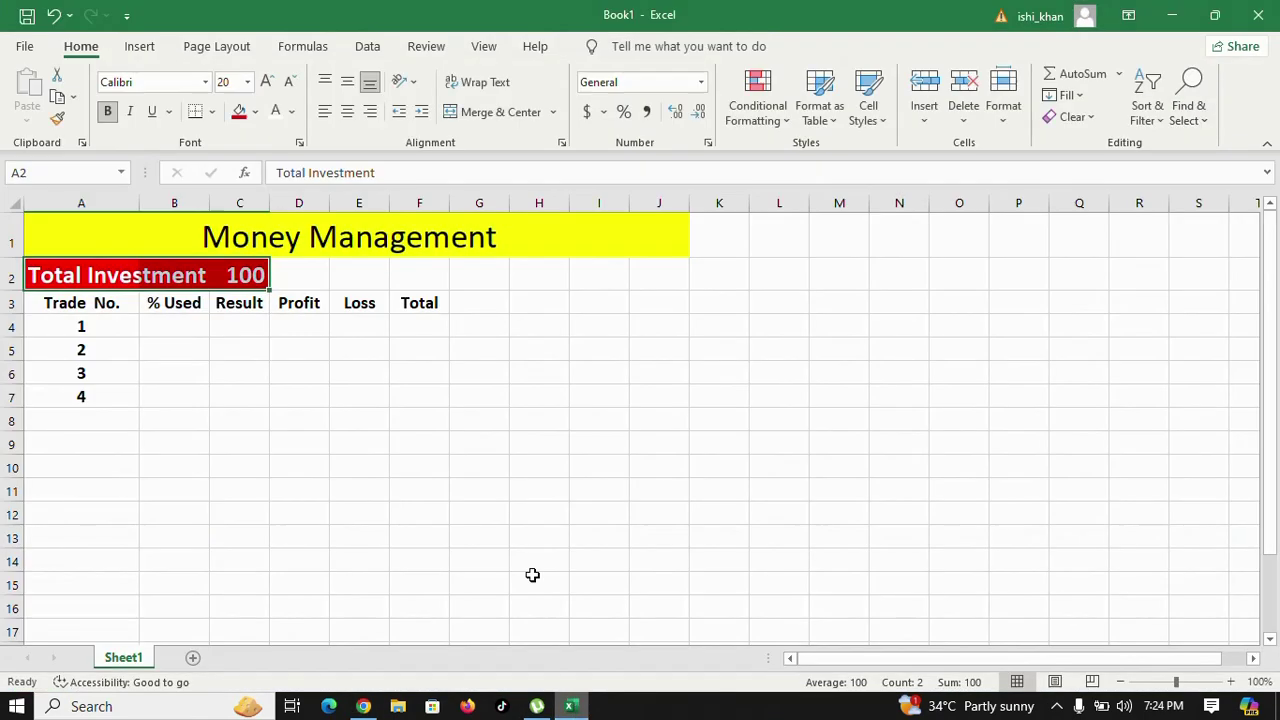
pyautogui.click(280, 390)
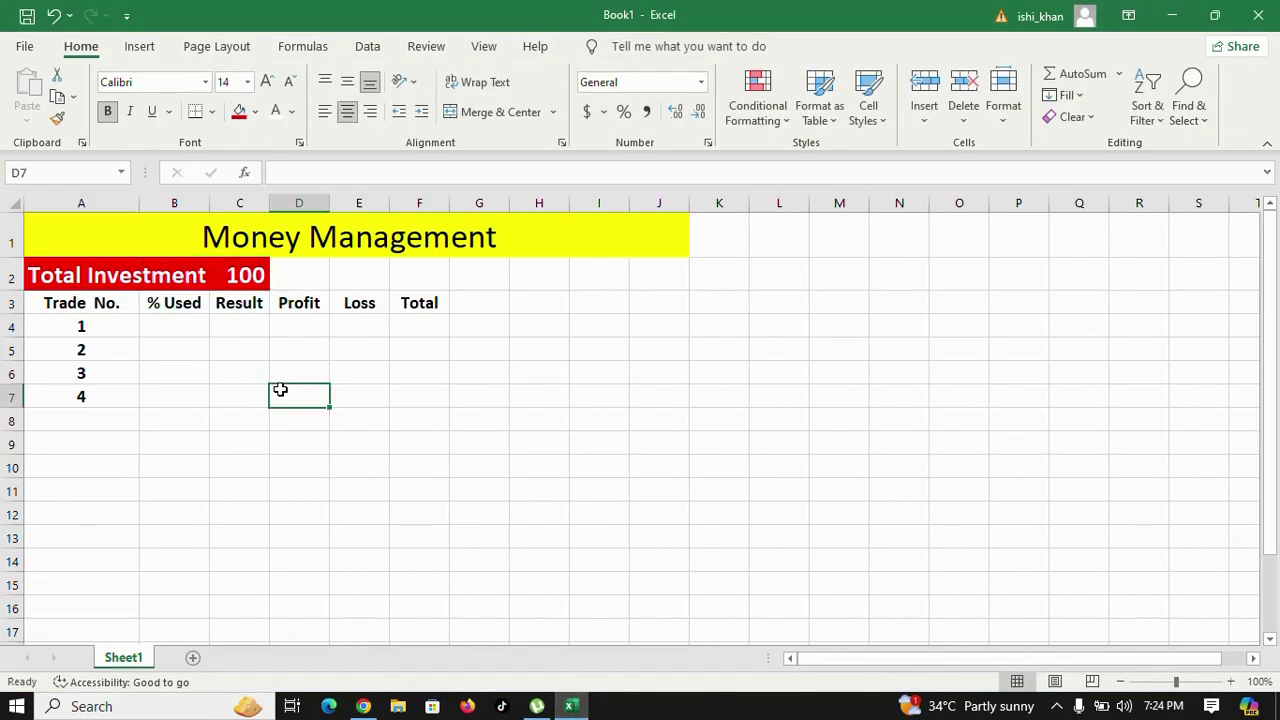
pyautogui.click(118, 326)
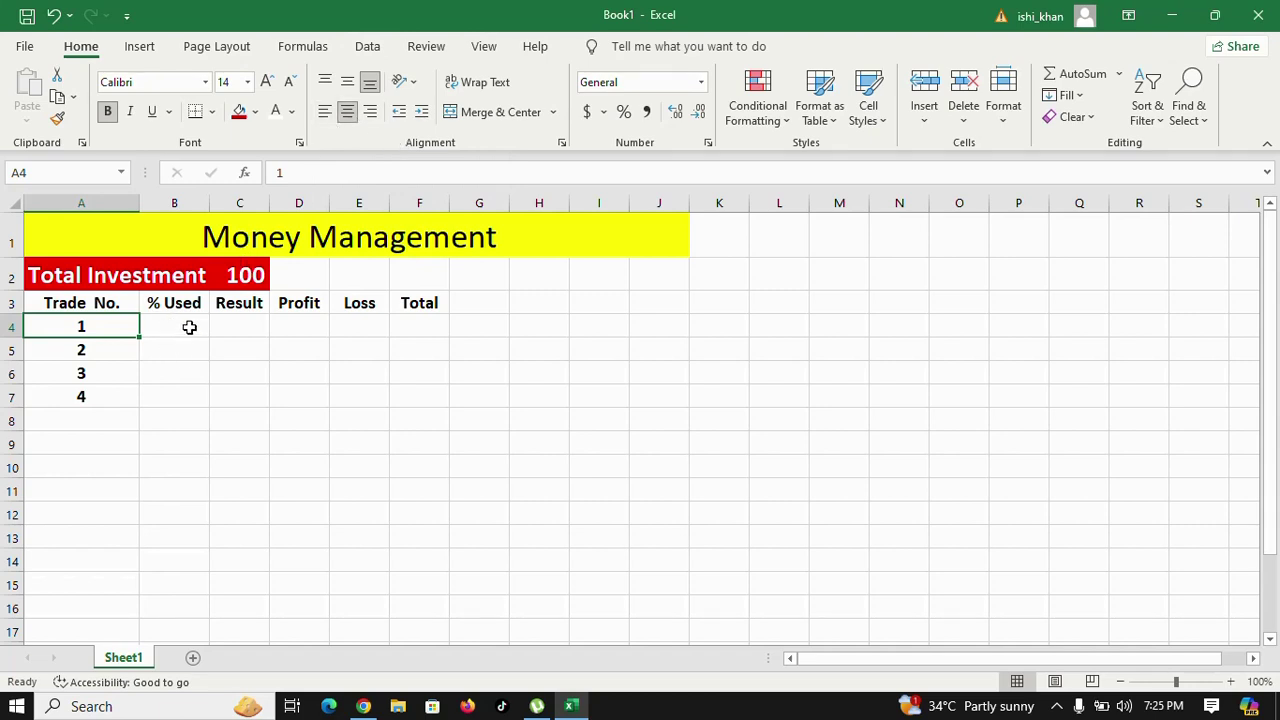
pyautogui.click(194, 388)
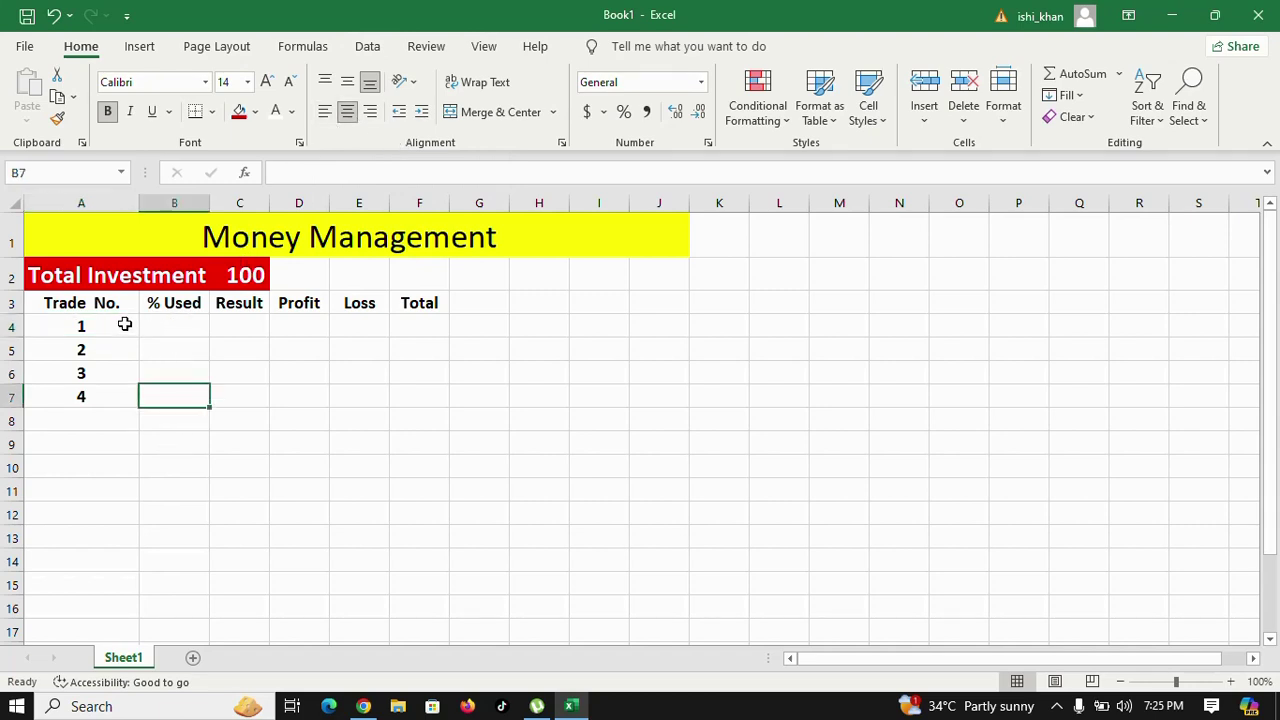
pyautogui.click(120, 328)
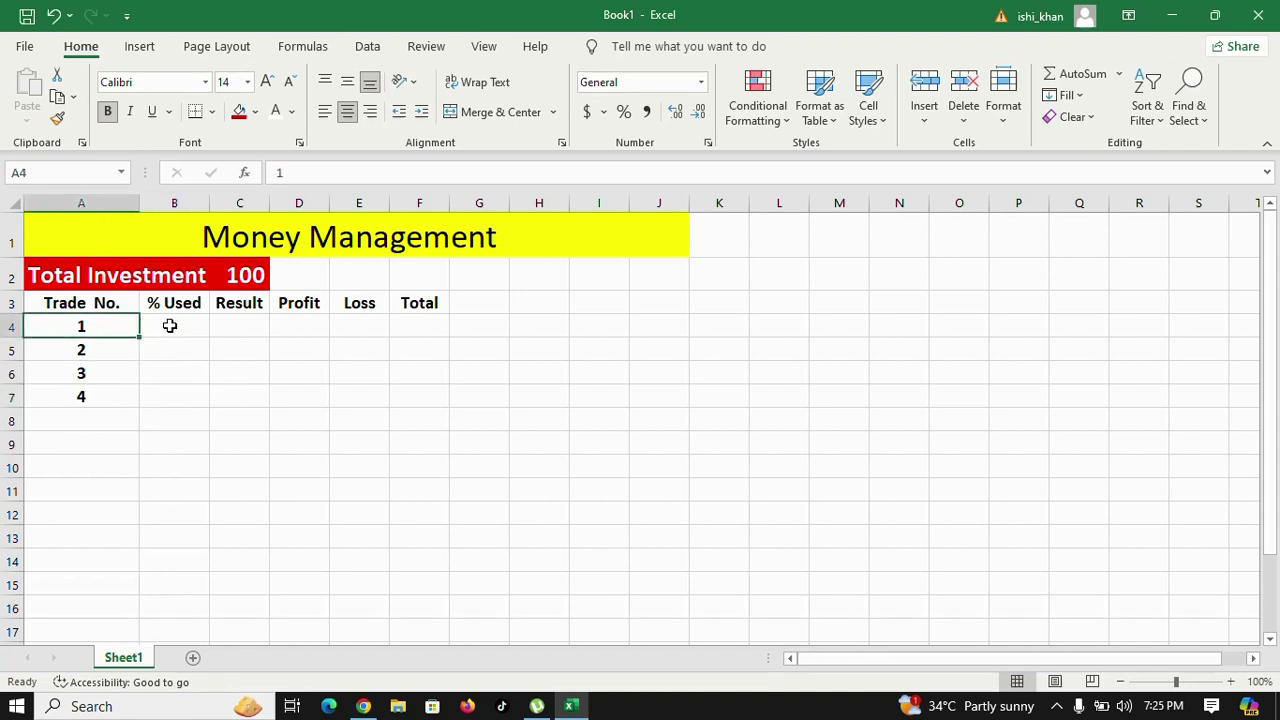
pyautogui.click(170, 326)
pyautogui.click(248, 270)
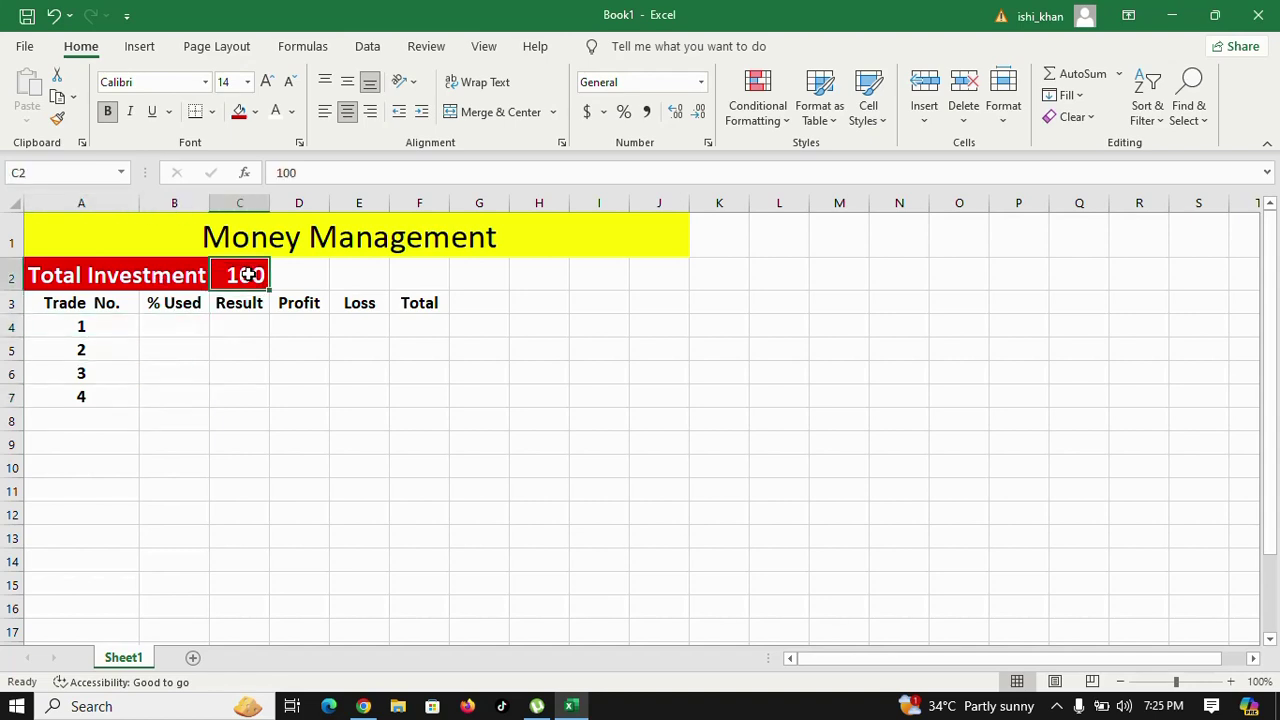
pyautogui.click(173, 325)
pyautogui.write('2')
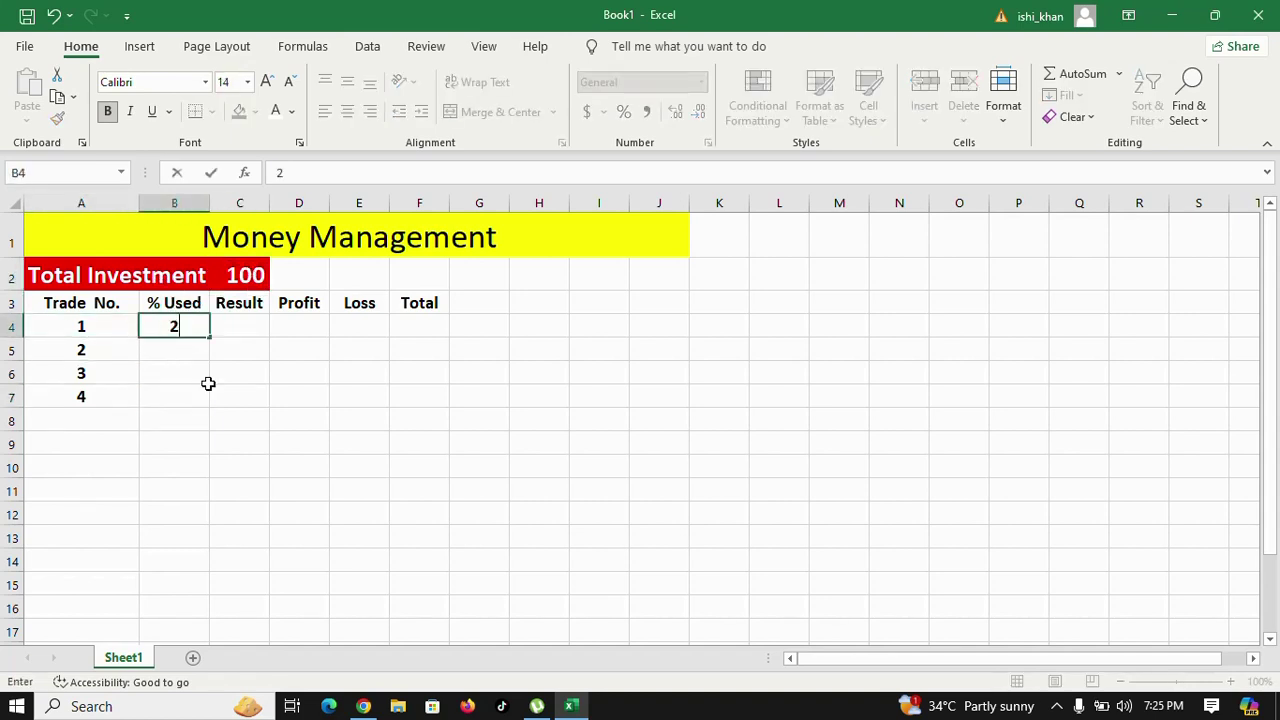
pyautogui.click(207, 380)
# - Fill in trade 1 with the result Win, a profit of 2 and a loss of 0
pyautogui.click(231, 325)
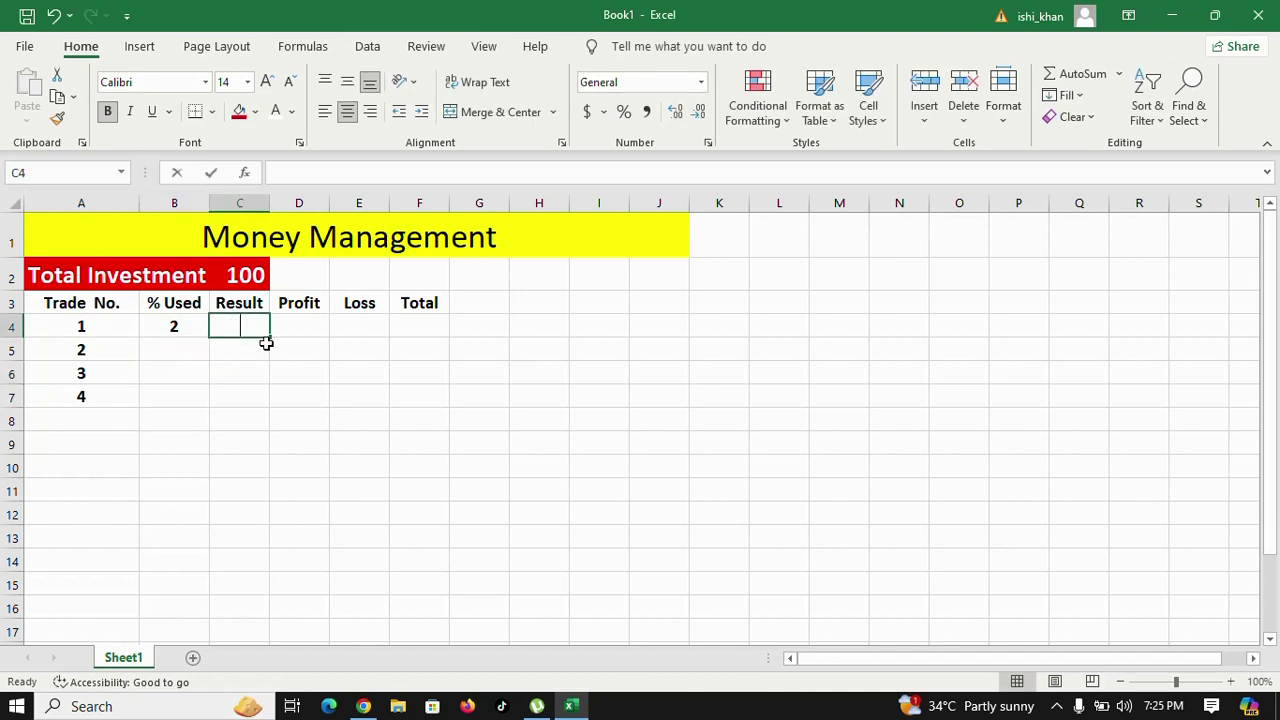
pyautogui.write('Win')
pyautogui.click(302, 327)
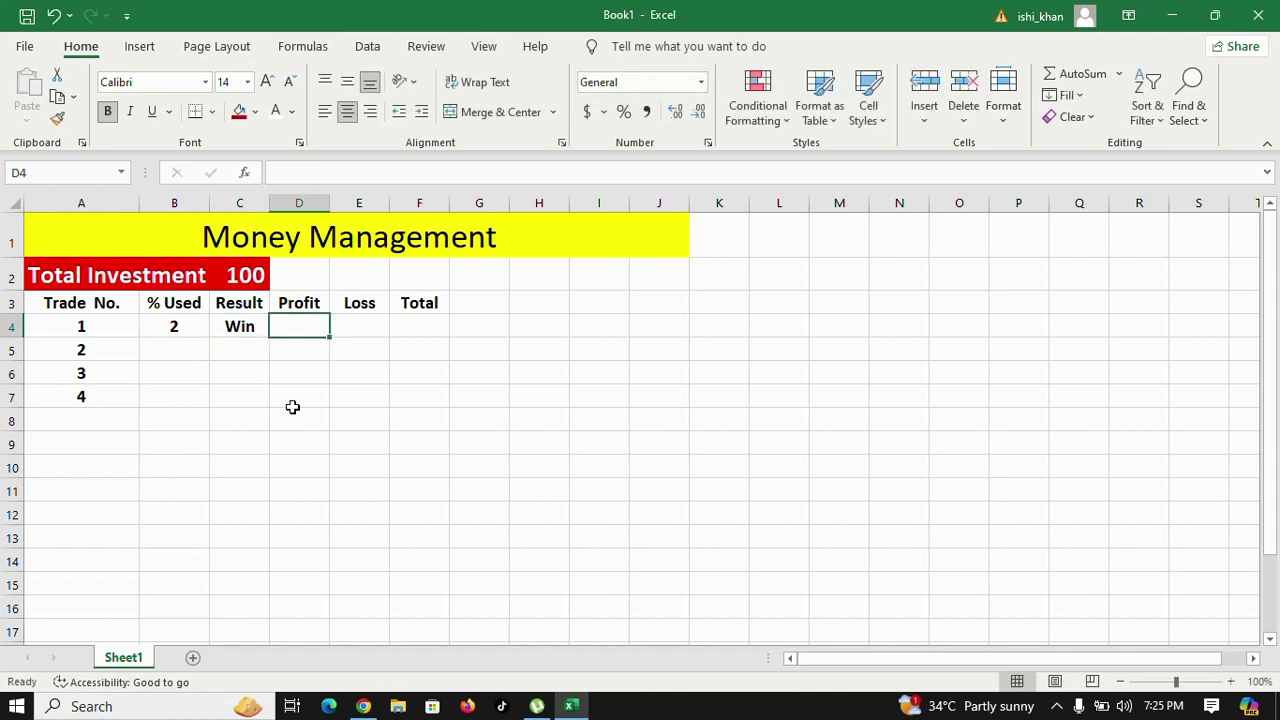
pyautogui.write('2')
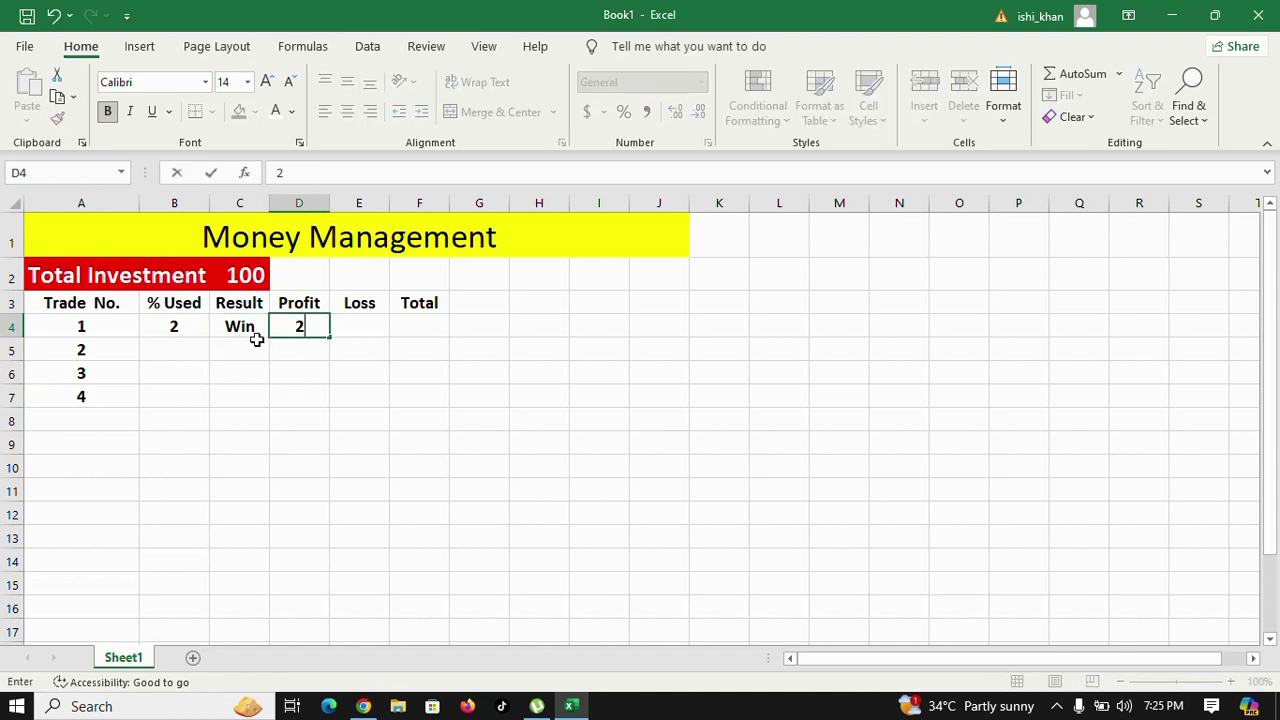
pyautogui.click(300, 370)
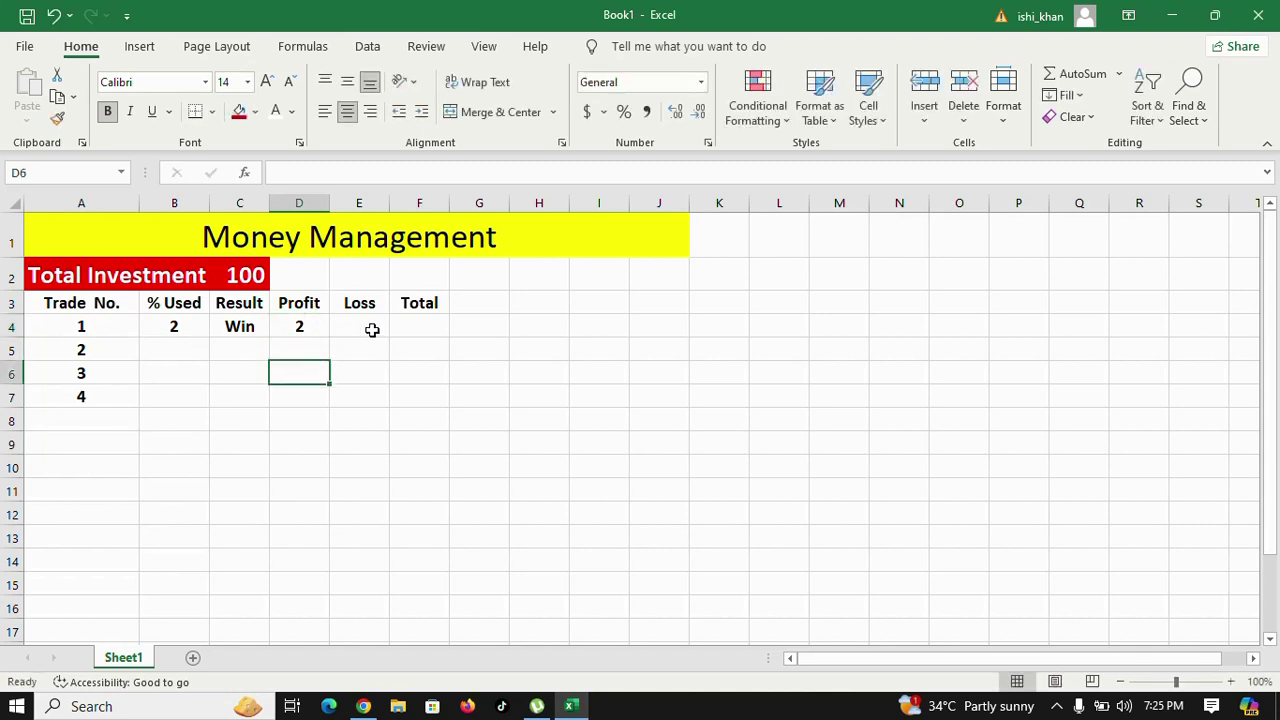
pyautogui.click(372, 330)
pyautogui.write('0')
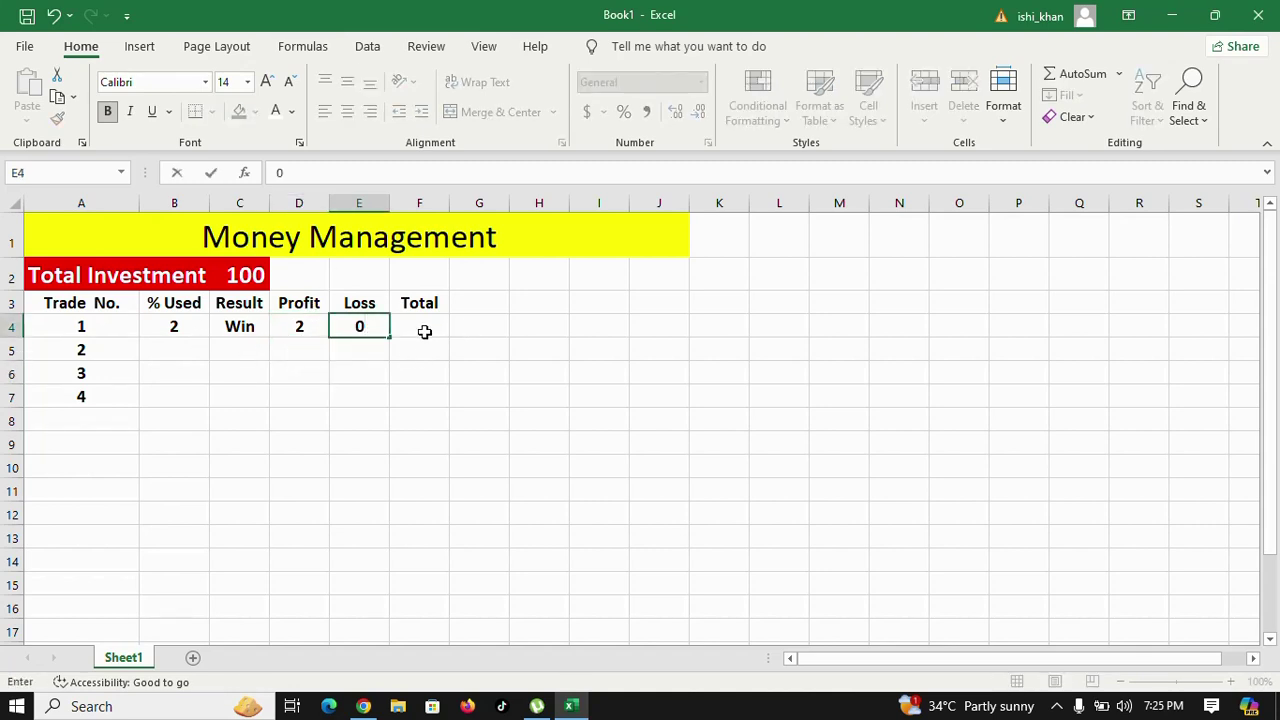
# - Enter 102 as the total for trade 1, adding its profit to the total investment
pyautogui.click(423, 331)
pyautogui.click(240, 276)
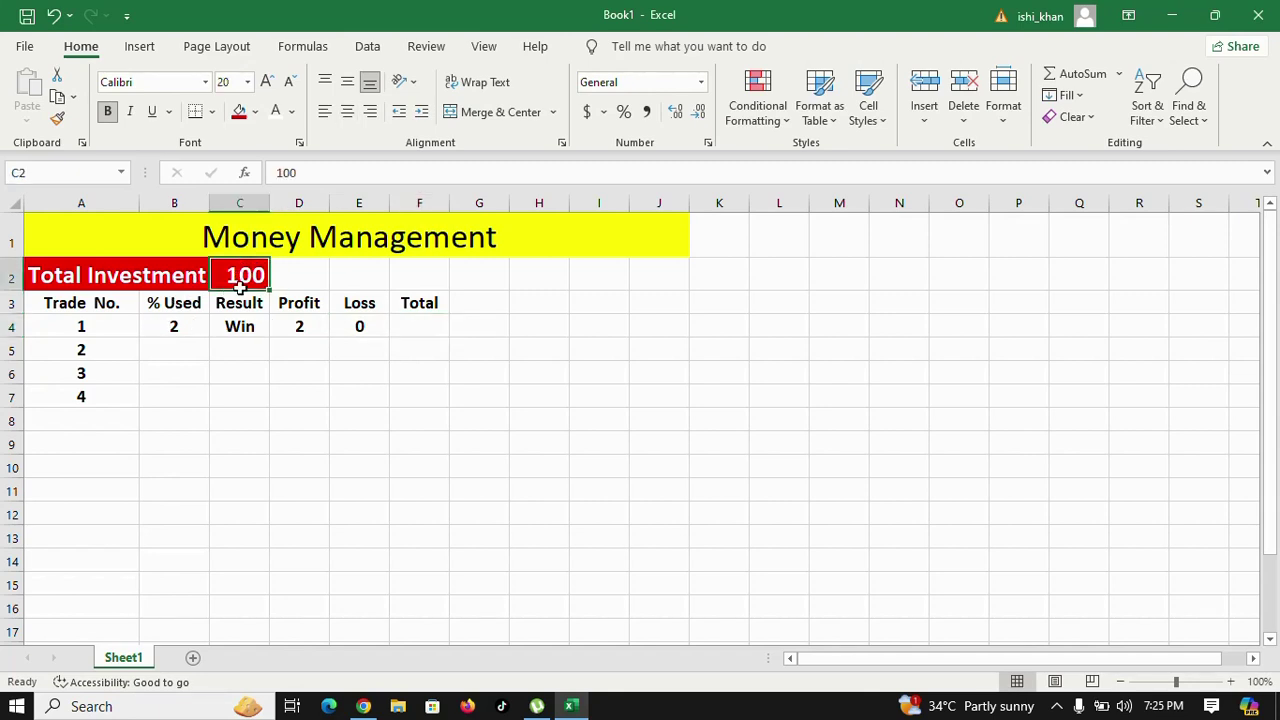
pyautogui.click(296, 327)
pyautogui.click(399, 328)
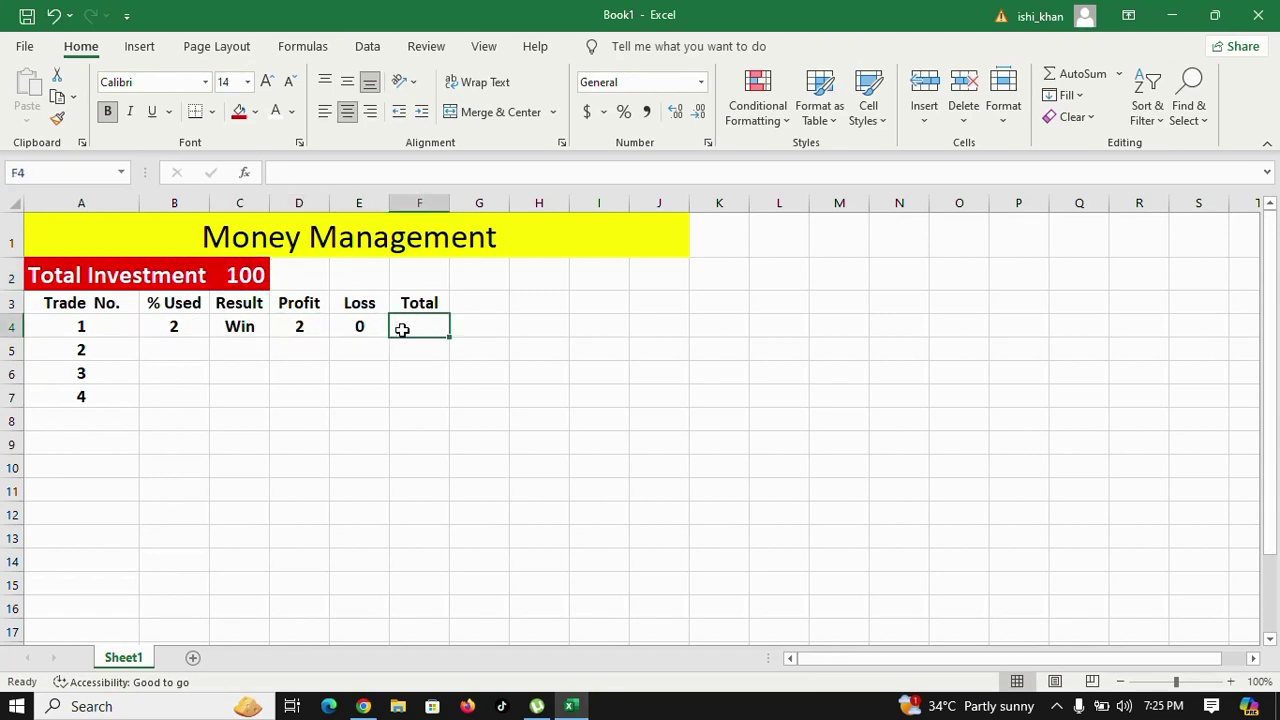
pyautogui.write('102')
pyautogui.click(405, 394)
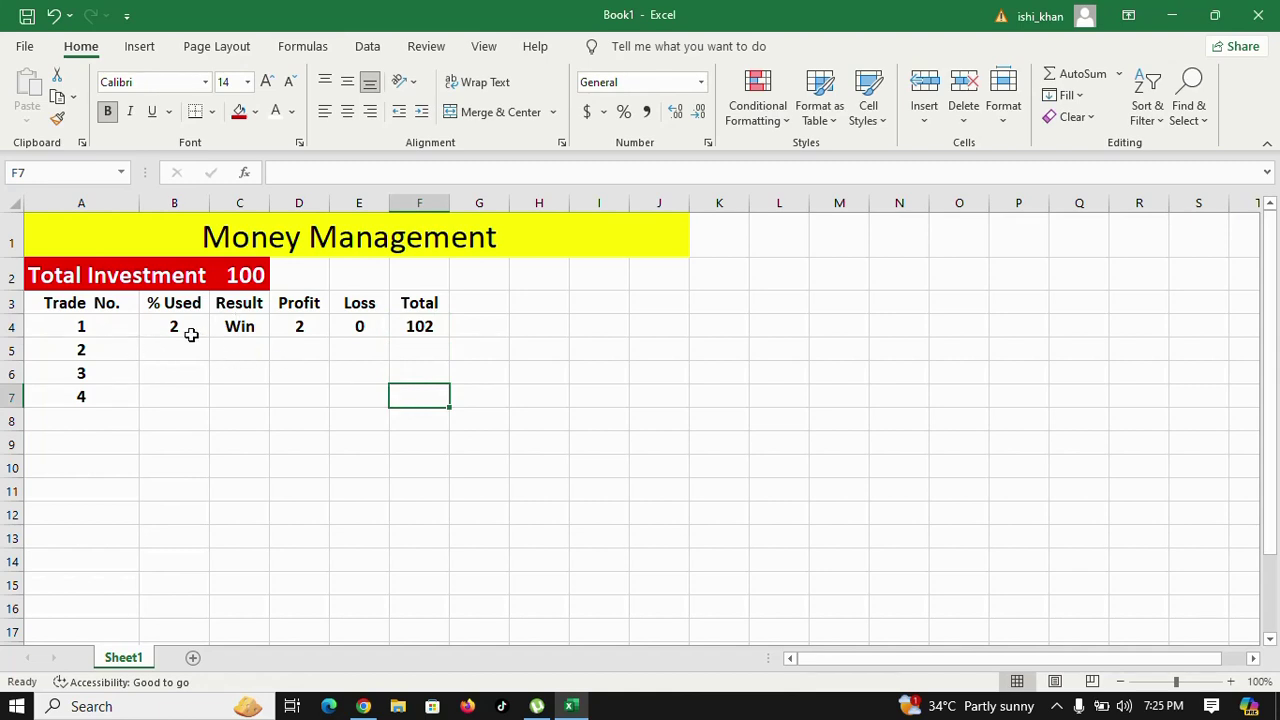
pyautogui.moveTo(191, 334); pyautogui.dragTo(406, 331)
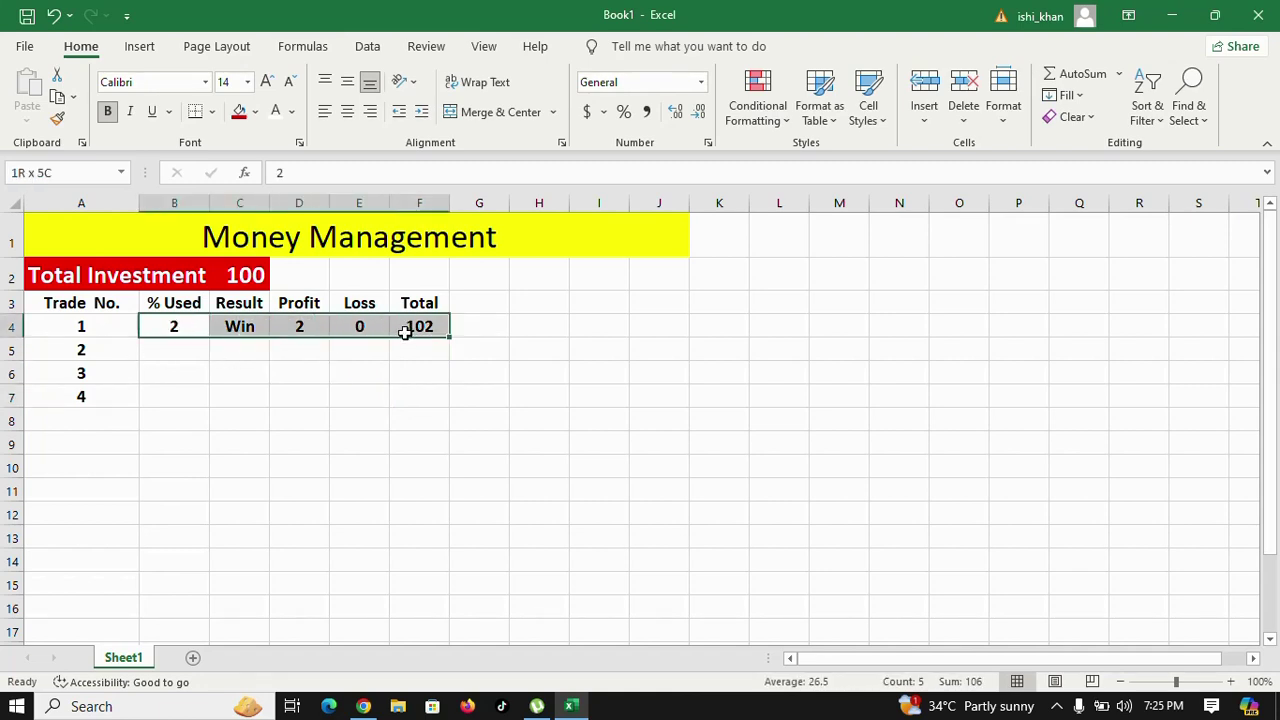
# - Enter 2 as the % Used for trades 2, 3 and 4
pyautogui.click(178, 351)
pyautogui.write('2')
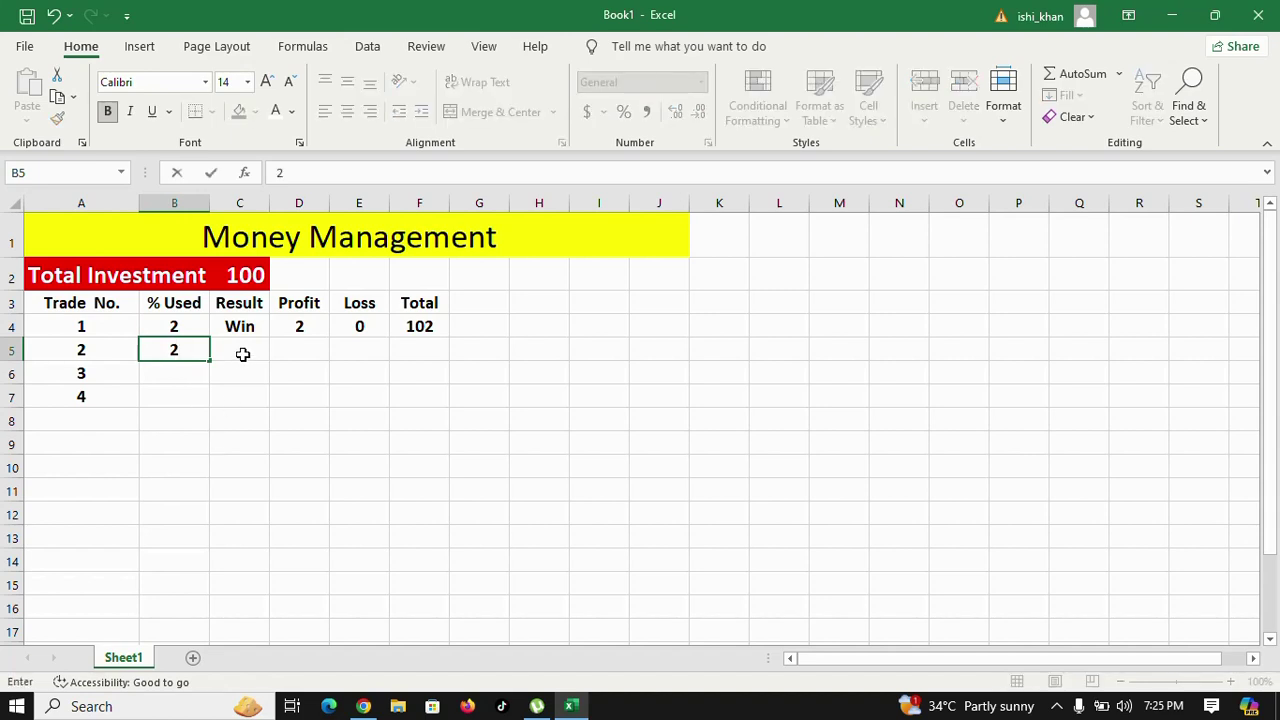
pyautogui.click(242, 354)
pyautogui.click(178, 377)
pyautogui.write('2')
pyautogui.click(186, 394)
pyautogui.write('2')
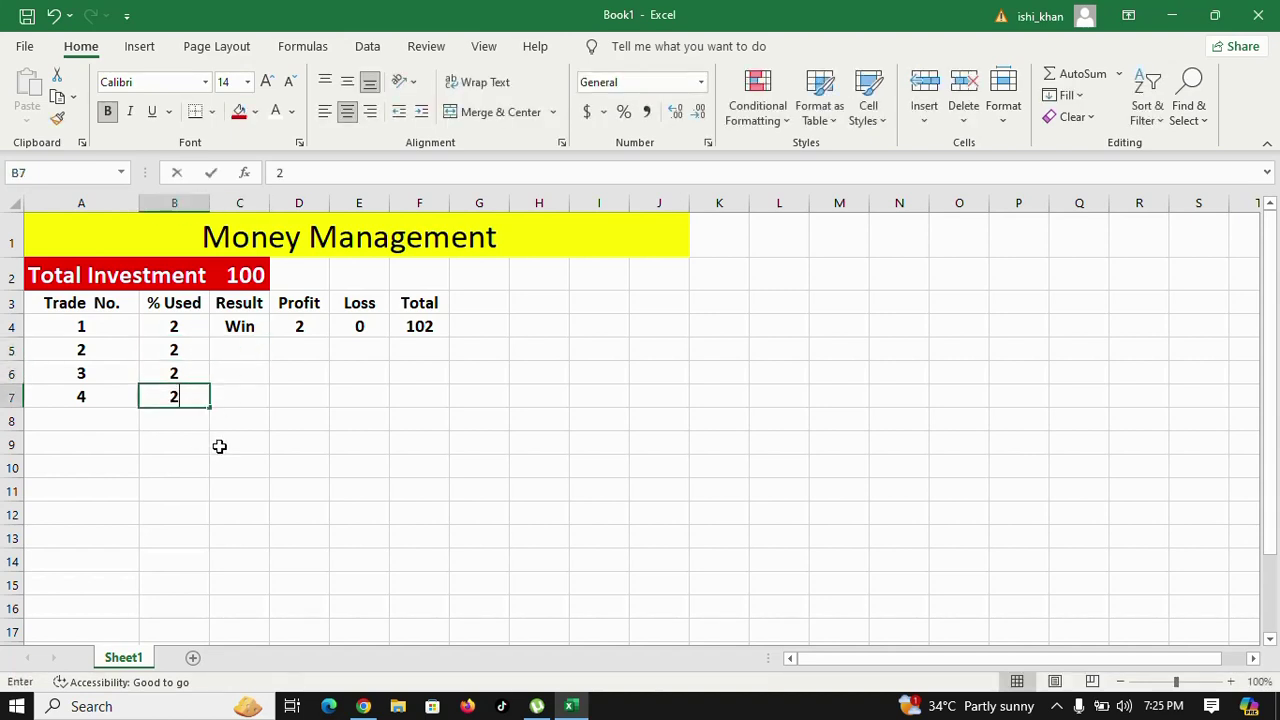
# - Enter Win as the result of trade 2
pyautogui.click(250, 347)
pyautogui.write('Win')
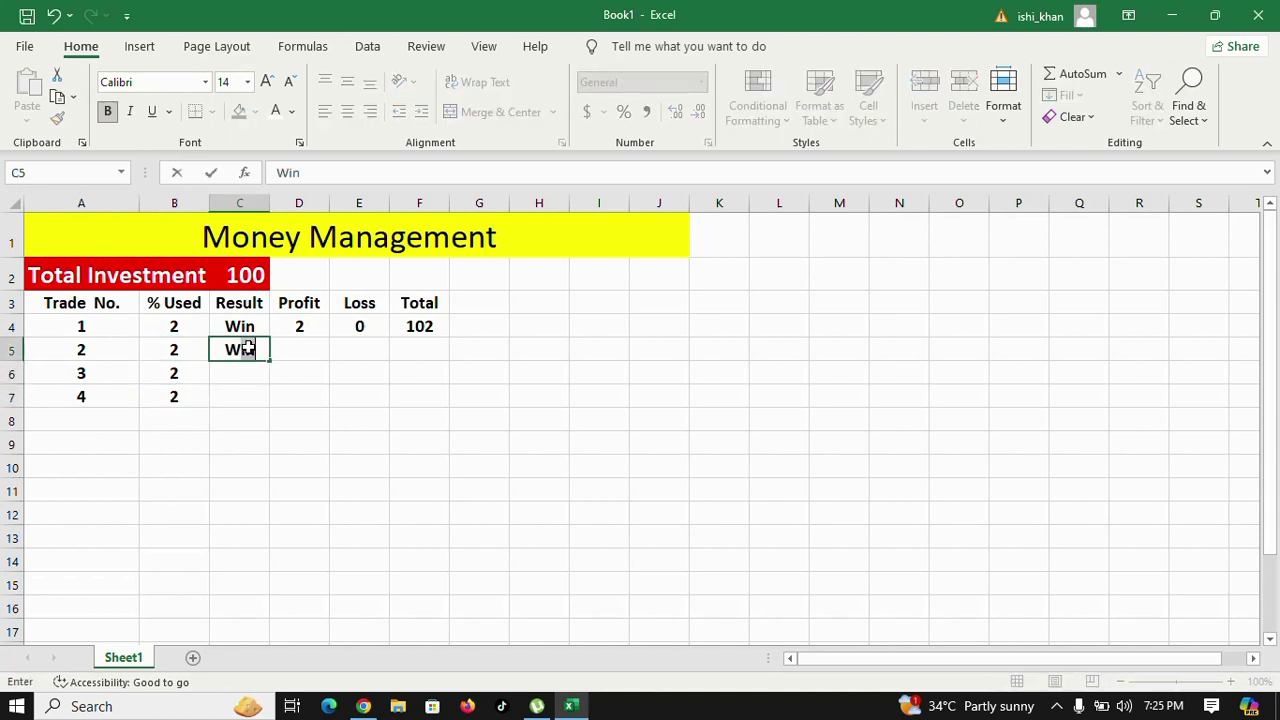
pyautogui.click(282, 412)
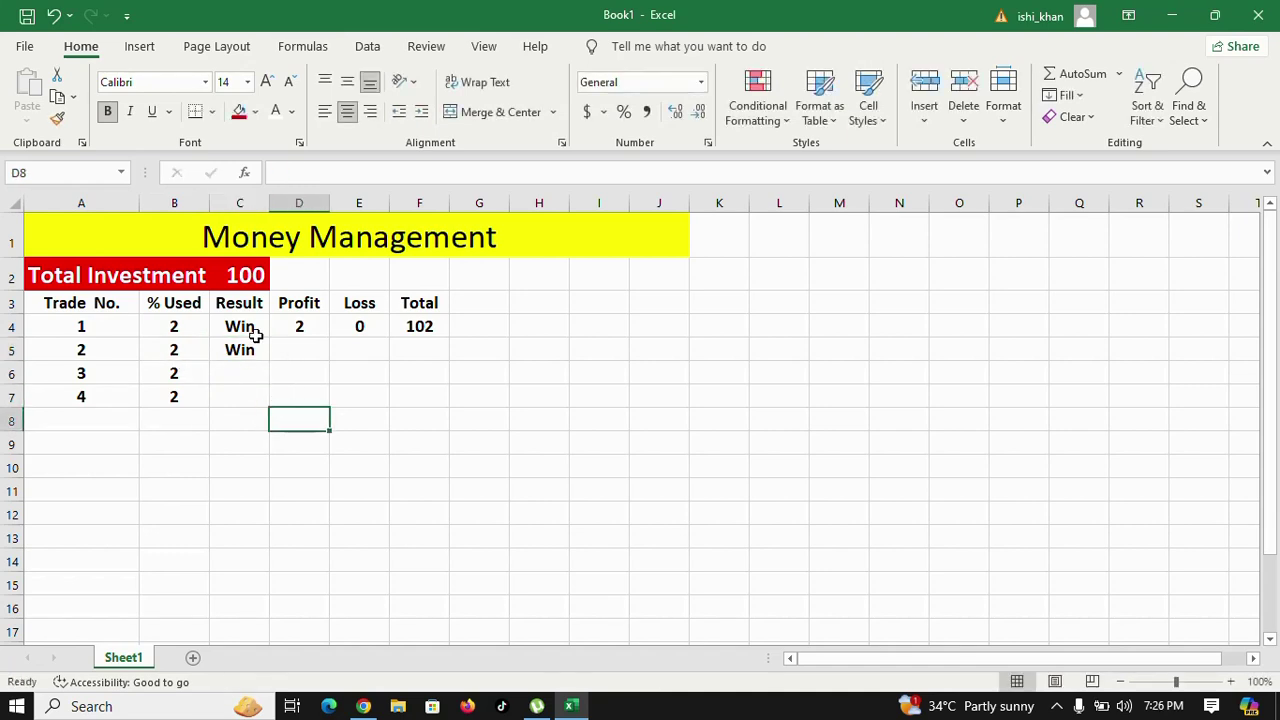
# - Clear the % Used values of trades 2, 3 and 4 and the result of trade 2
pyautogui.moveTo(183, 357); pyautogui.dragTo(188, 393)
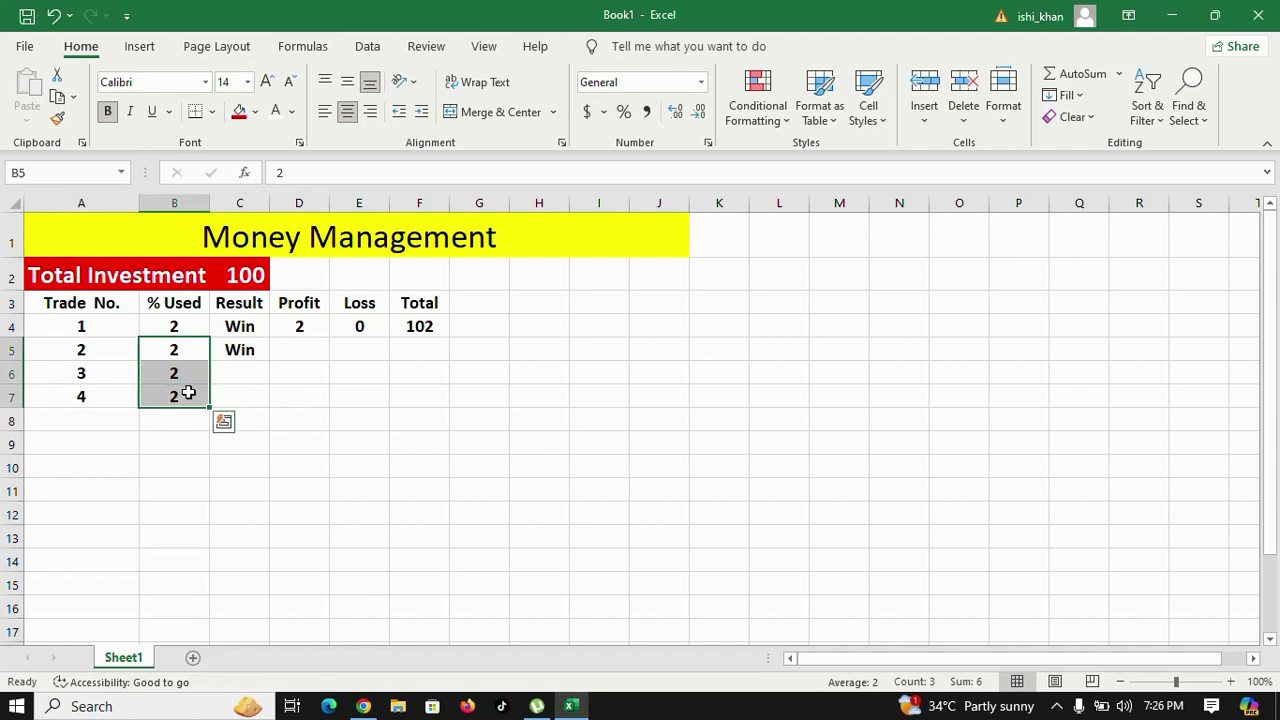
pyautogui.press('BackSpace')
pyautogui.click(191, 372)
pyautogui.press('BackSpace')
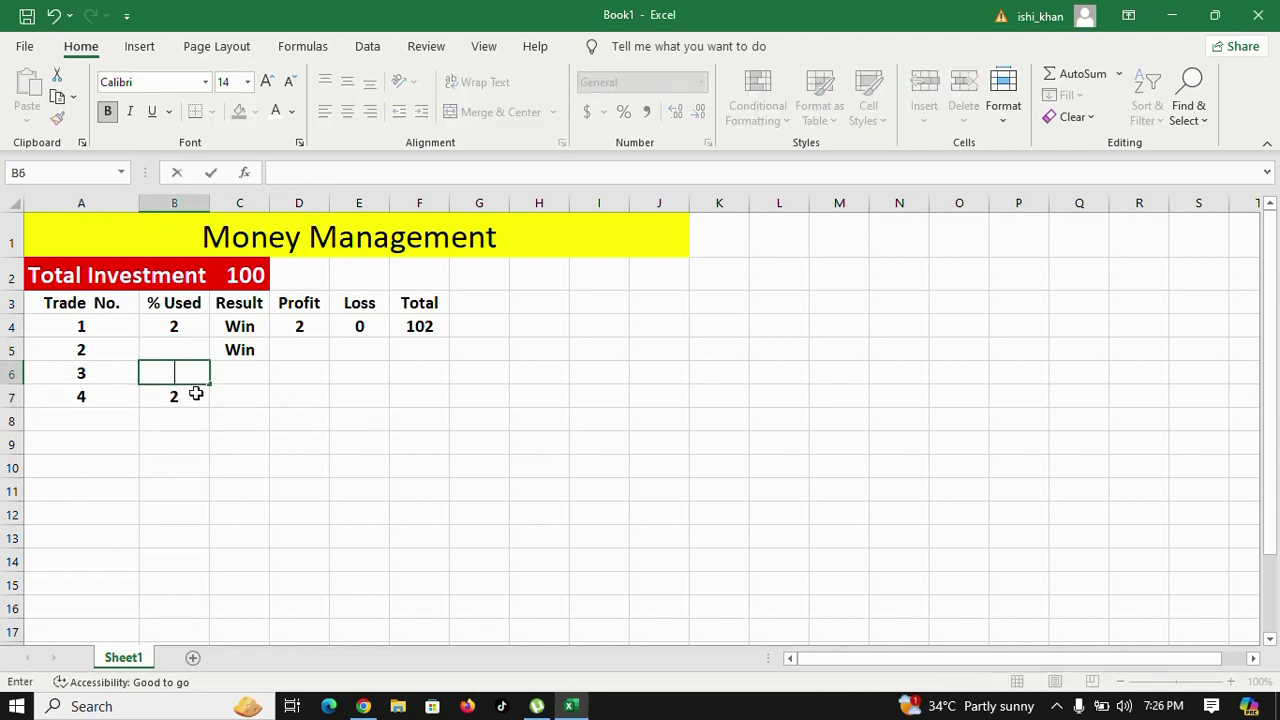
pyautogui.click(196, 392)
pyautogui.press('BackSpace')
pyautogui.click(243, 350)
pyautogui.press('BackSpace')
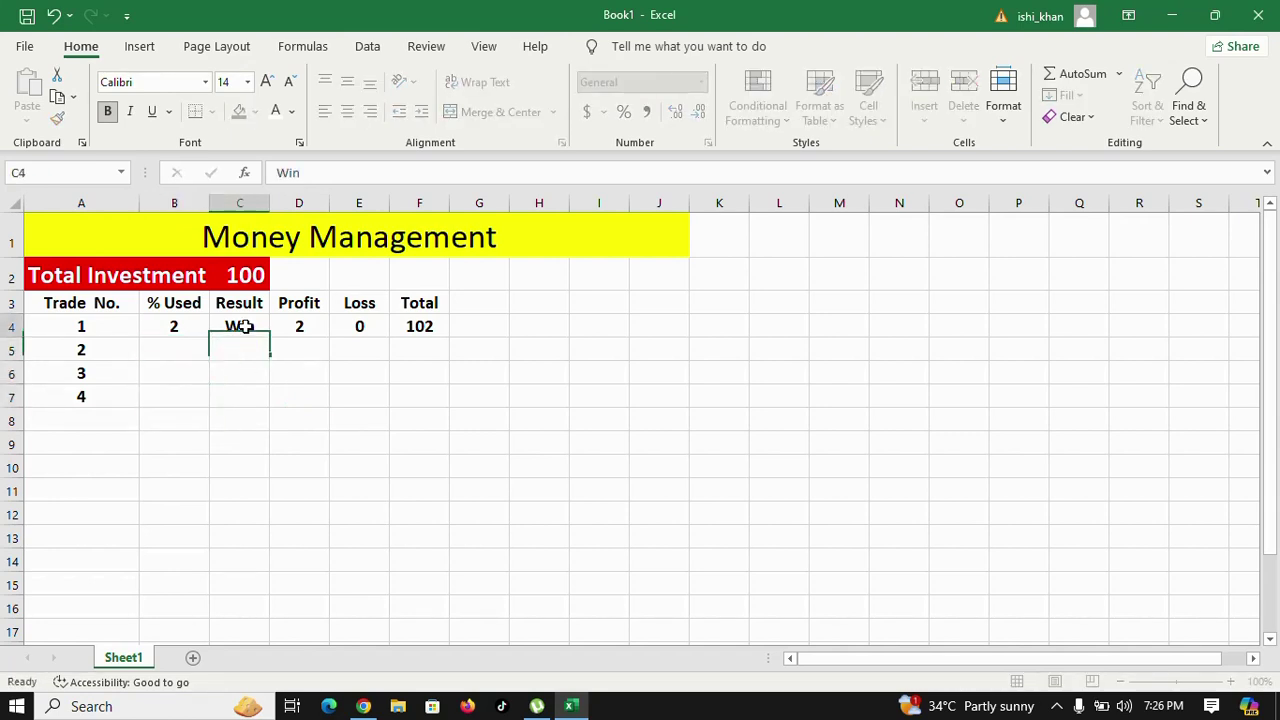
# - Replace the result of trade 1 with Loss
pyautogui.click(245, 328)
pyautogui.click(174, 328)
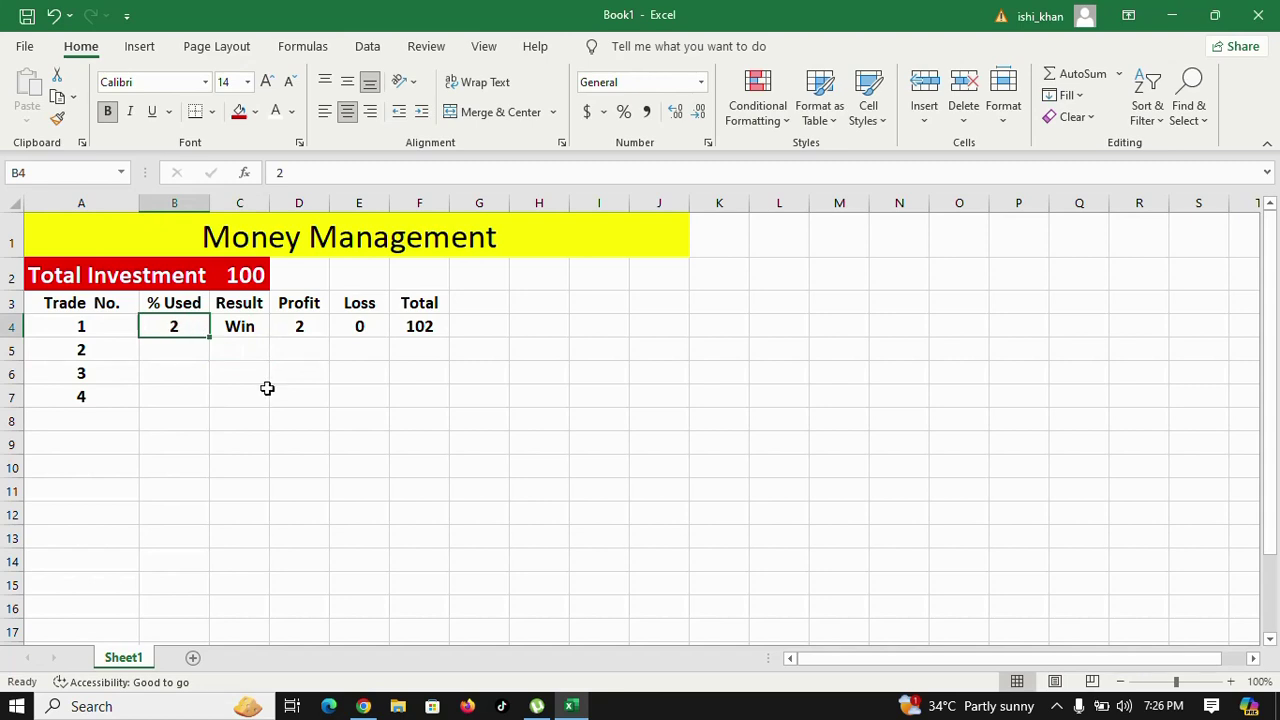
pyautogui.click(243, 327)
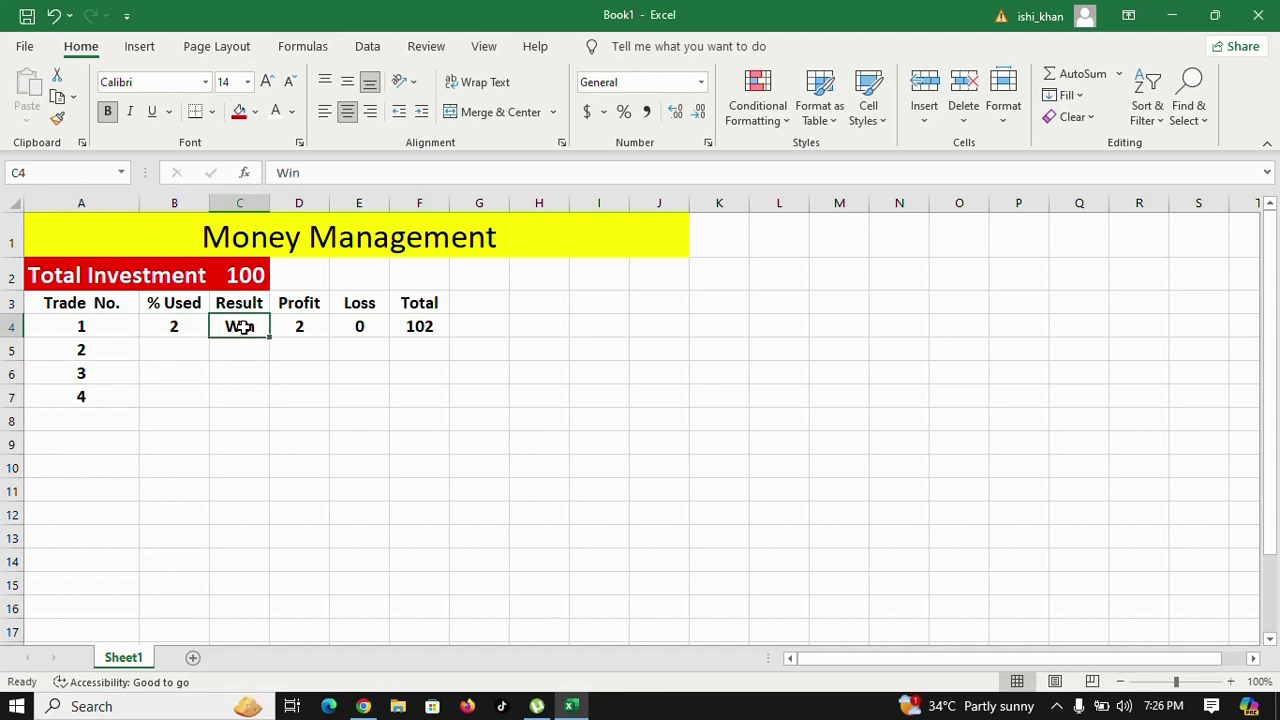
pyautogui.press('BackSpace')
pyautogui.write('Loss')
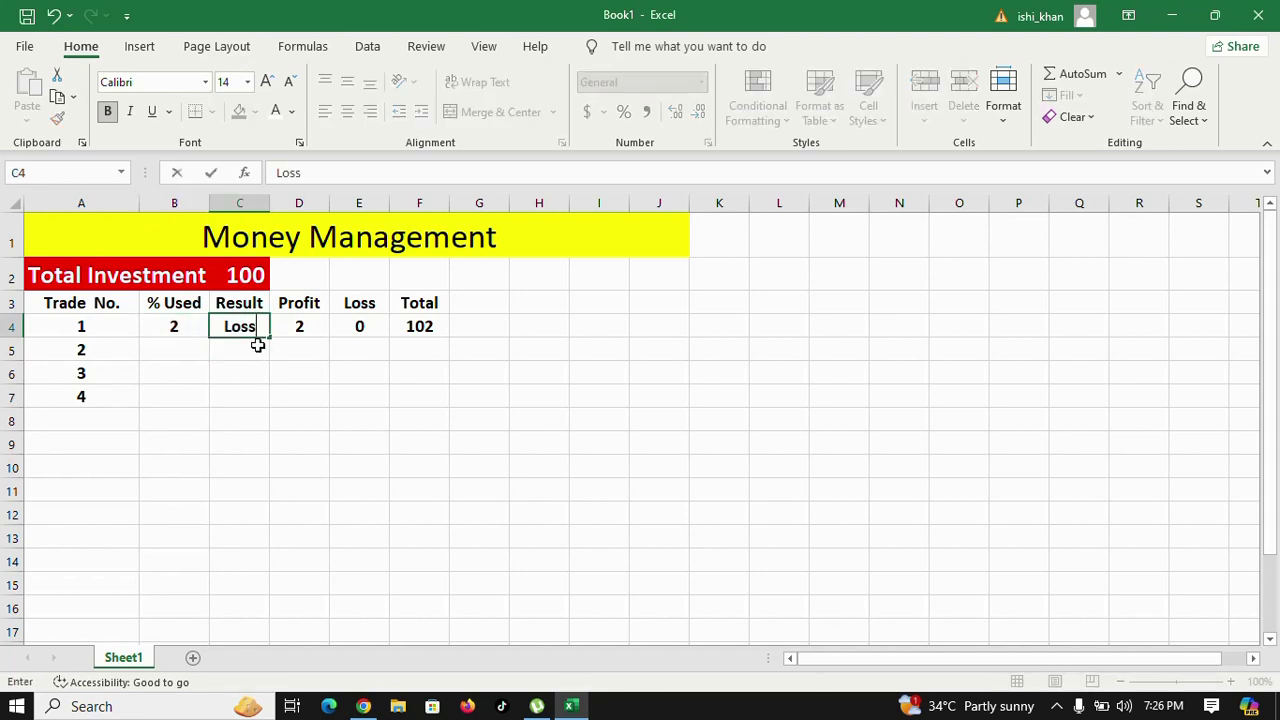
# - Set the Profit of trade 1 to 0 and its Loss to 2
pyautogui.click(302, 397)
pyautogui.click(297, 328)
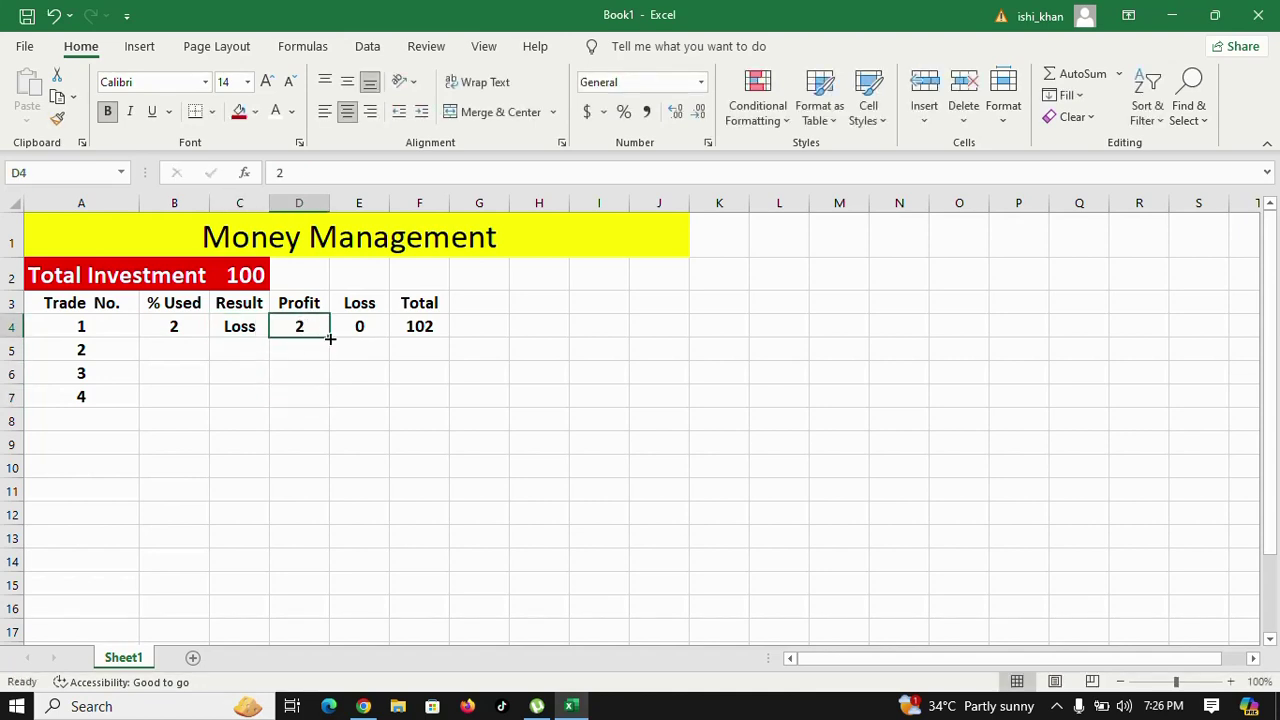
pyautogui.write('0')
pyautogui.click(363, 329)
pyautogui.write('2')
pyautogui.click(400, 400)
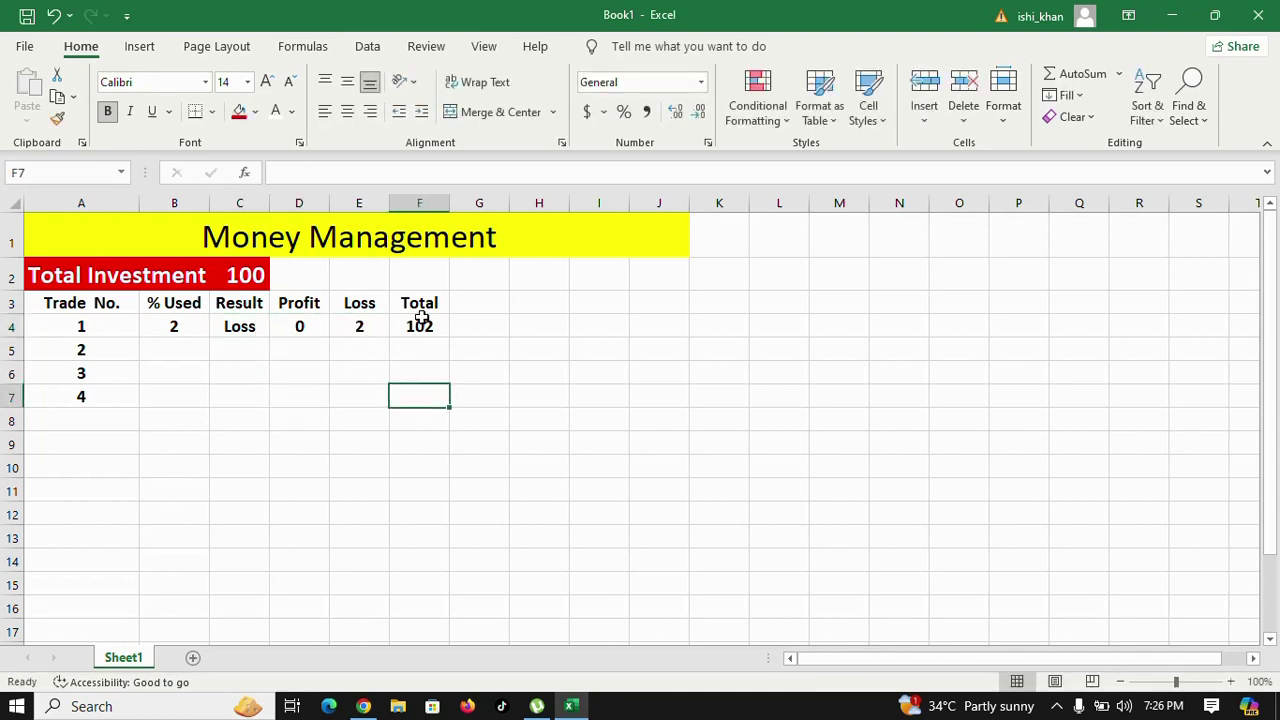
# - Replace the Total of trade 1 with 98
pyautogui.click(421, 318)
pyautogui.press('BackSpace')
pyautogui.write('98')
pyautogui.click(403, 380)
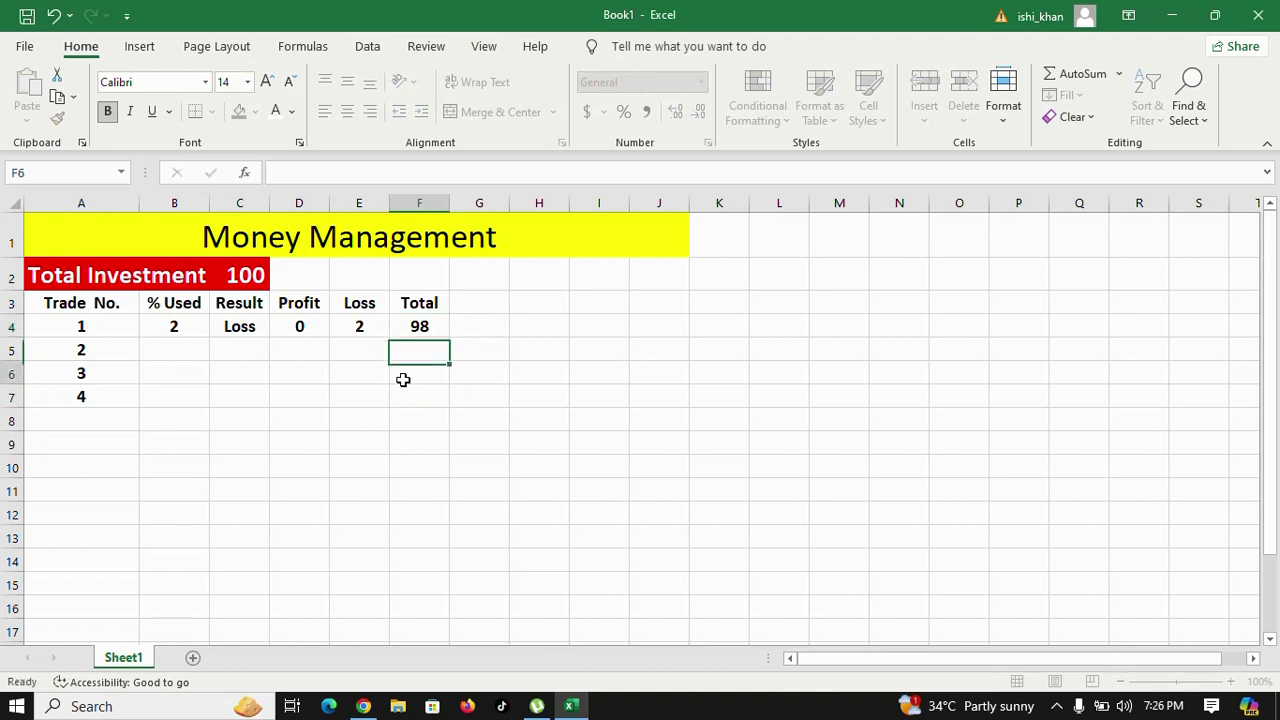
# - Enter 3 as the % Used for trade 2
pyautogui.click(155, 350)
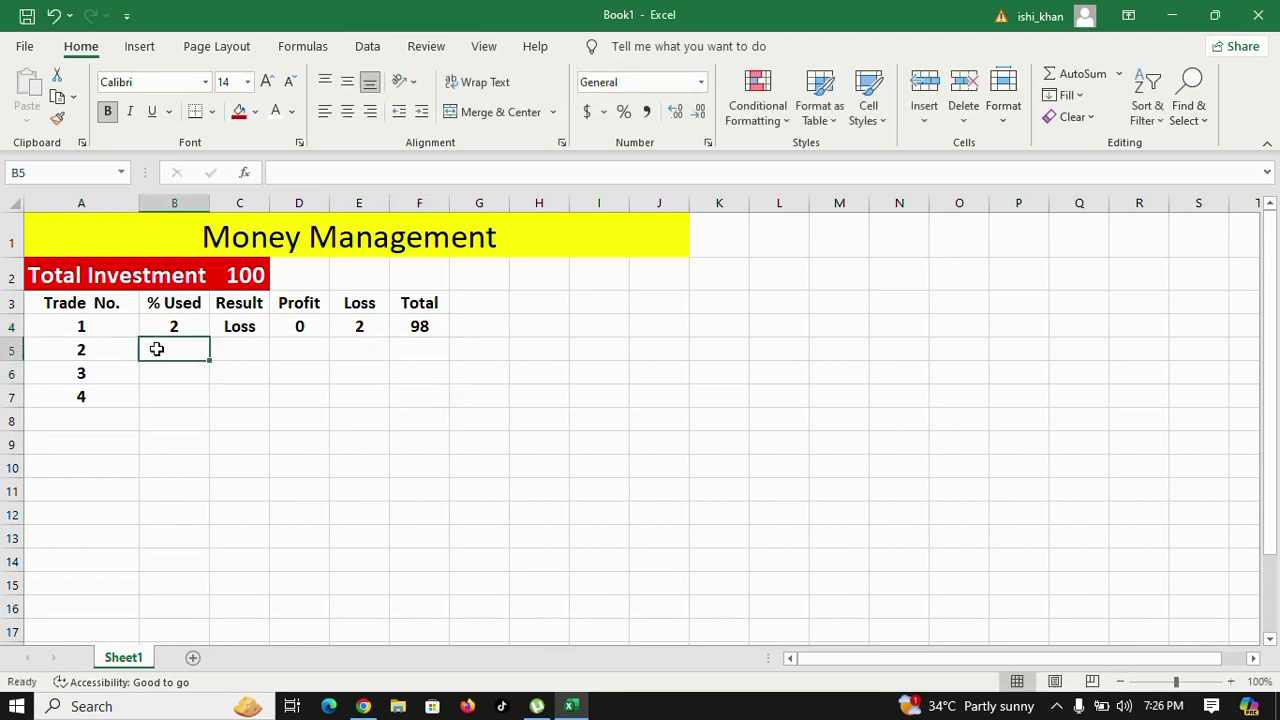
pyautogui.rightClick(224, 364)
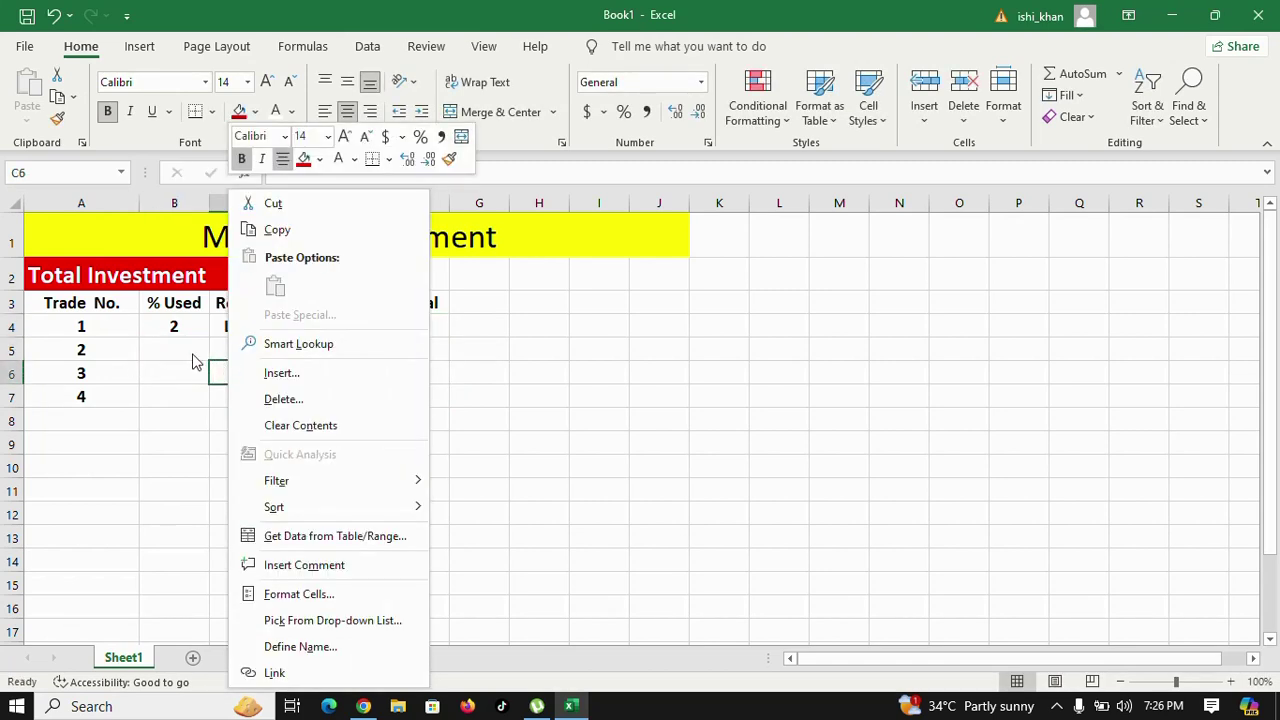
pyautogui.press('Escape')
pyautogui.click(184, 349)
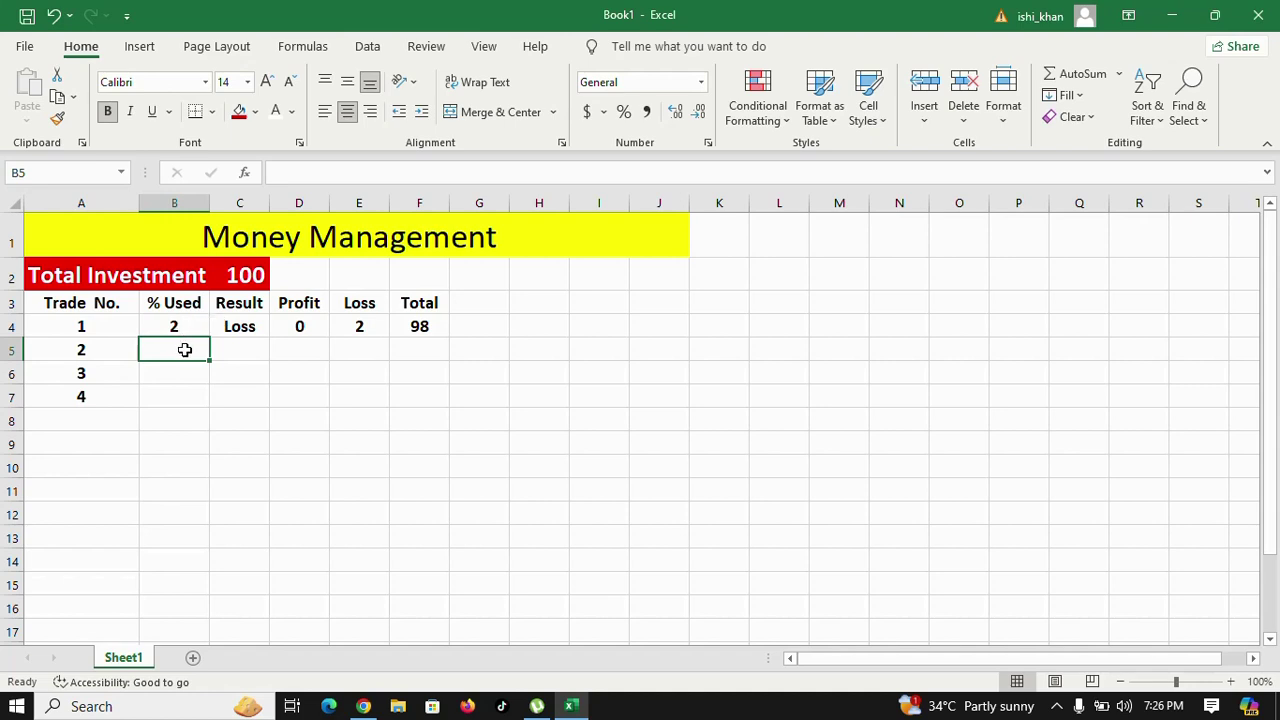
pyautogui.click(150, 349)
pyautogui.write('3')
pyautogui.click(209, 419)
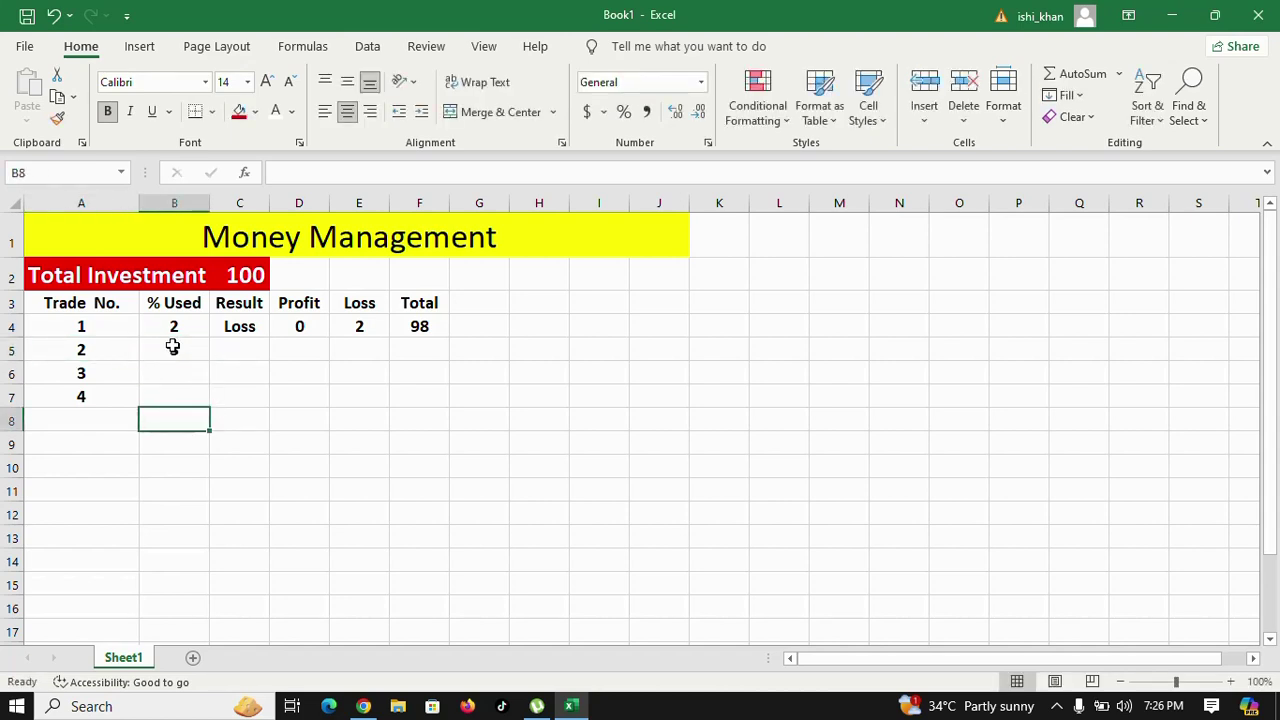
pyautogui.click(178, 349)
# - Enter Win as the Result of trade 2
pyautogui.click(231, 360)
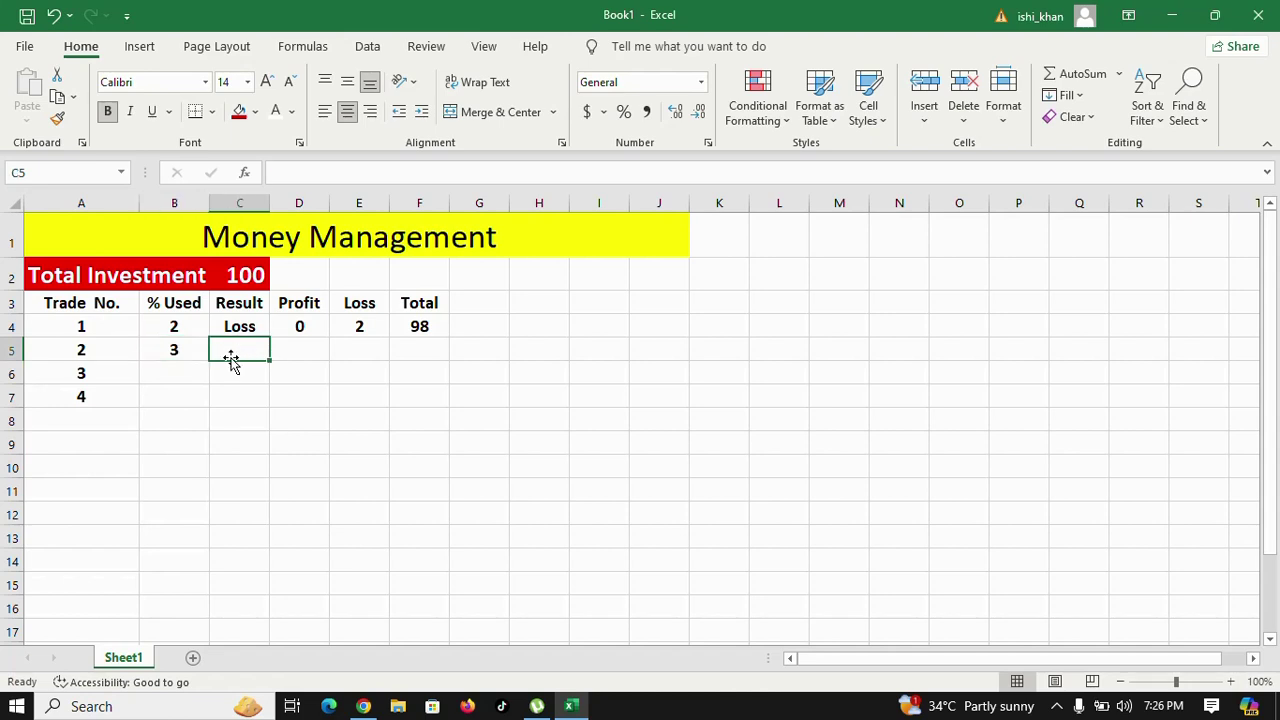
pyautogui.write('Winf')
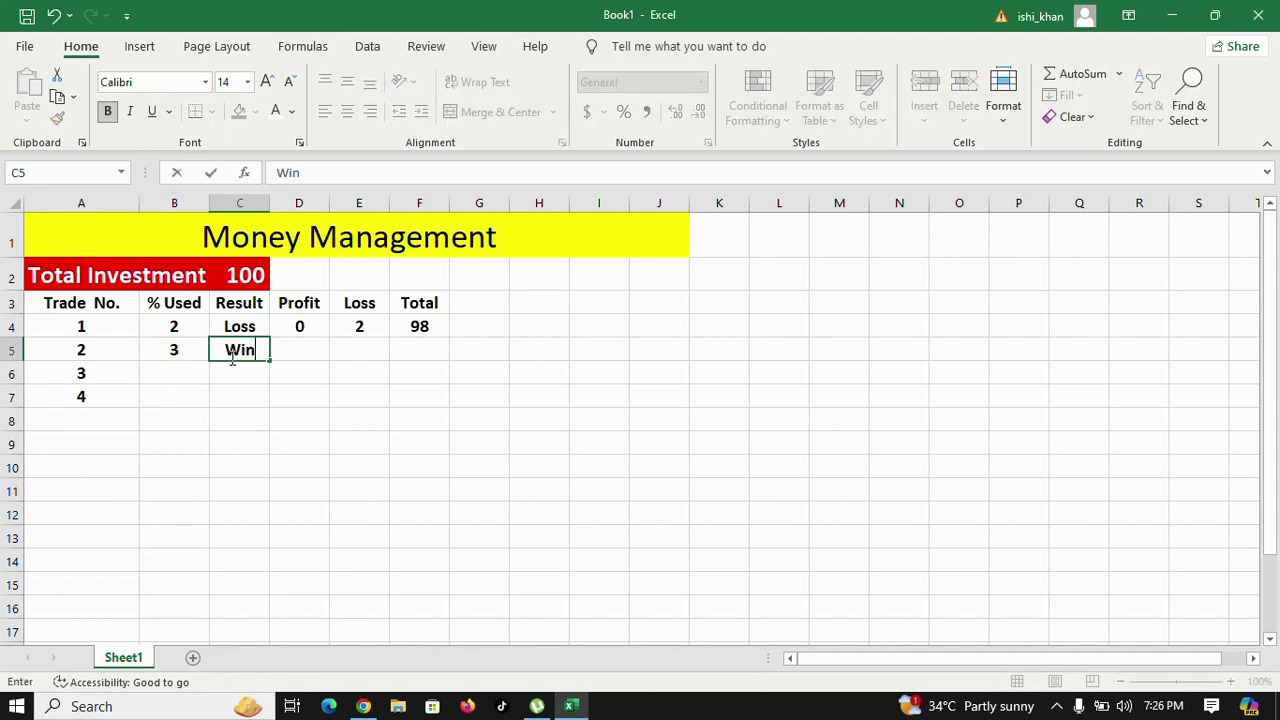
pyautogui.press('BackSpace')
pyautogui.click(266, 410)
# - Enter 3 as the Profit and 0 as the Loss of trade 2
pyautogui.click(178, 326)
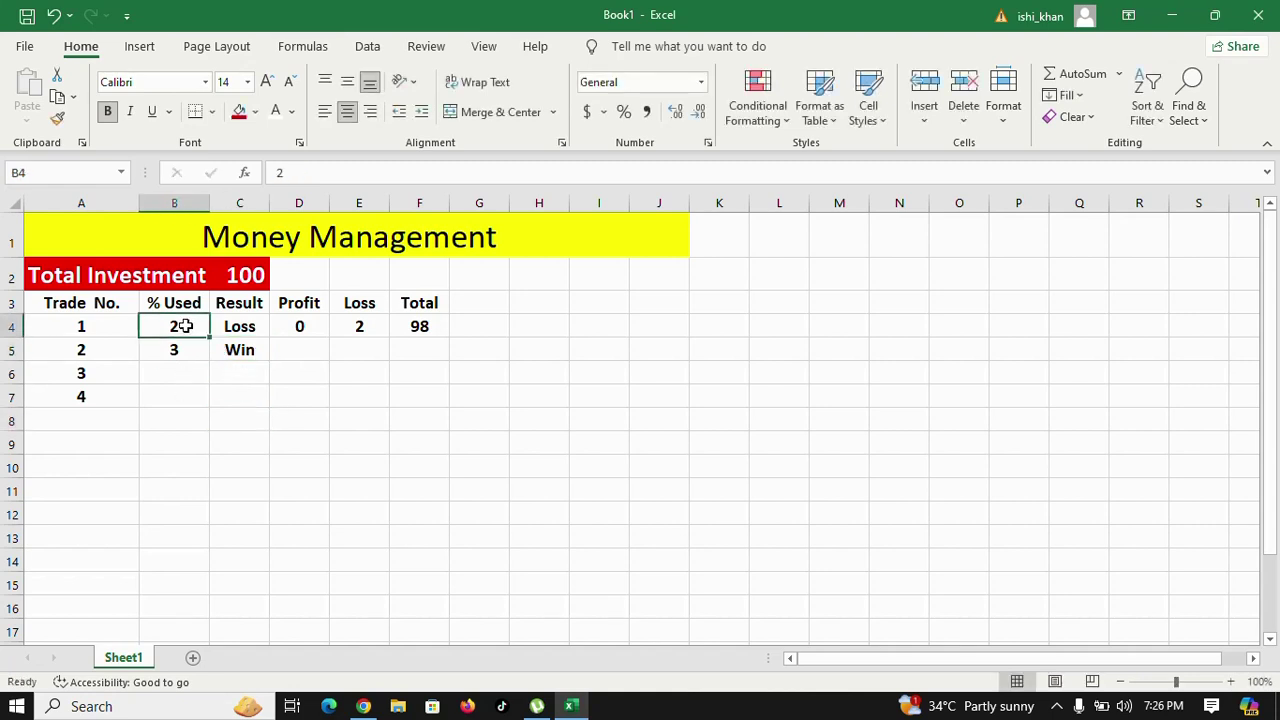
pyautogui.click(298, 350)
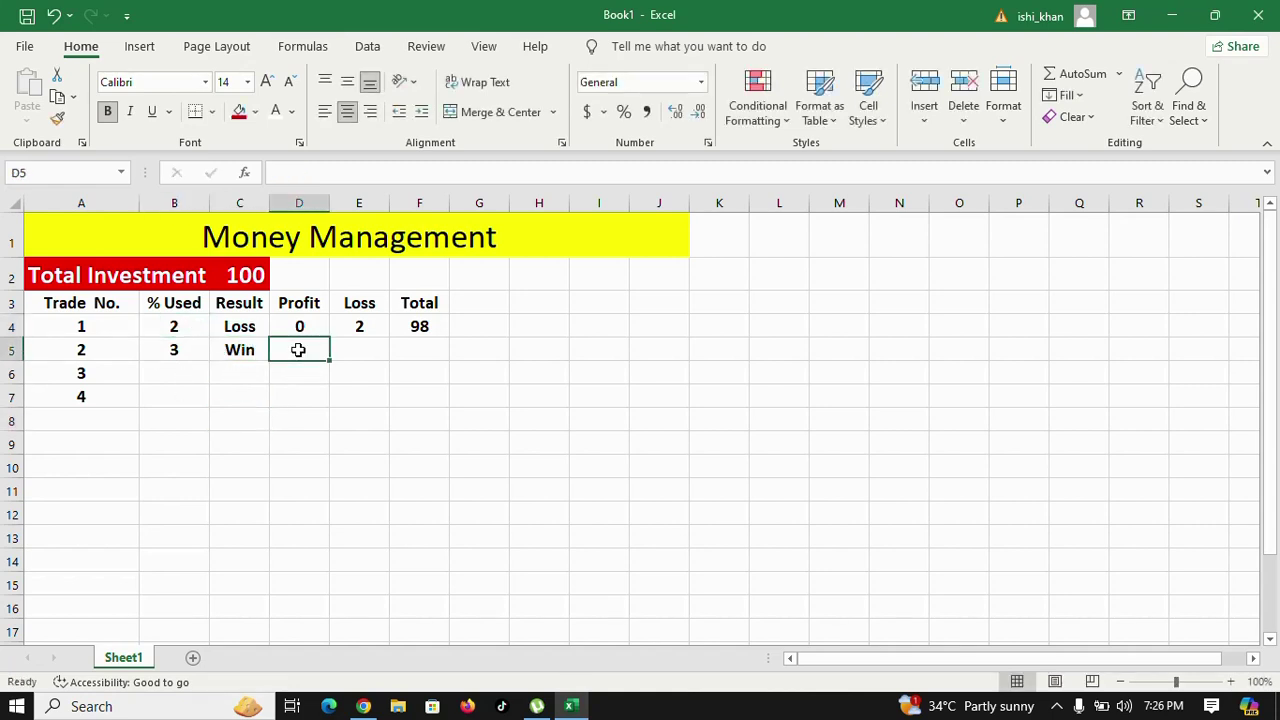
pyautogui.write('3')
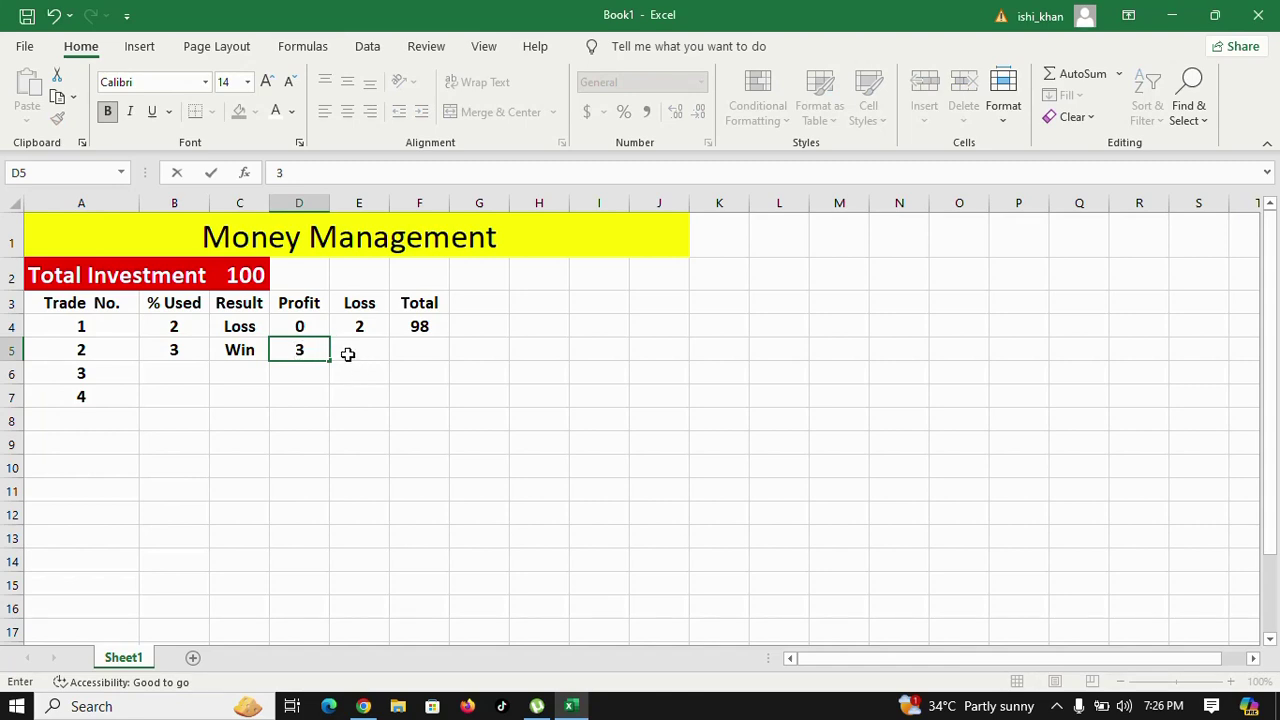
pyautogui.click(350, 354)
pyautogui.write('0')
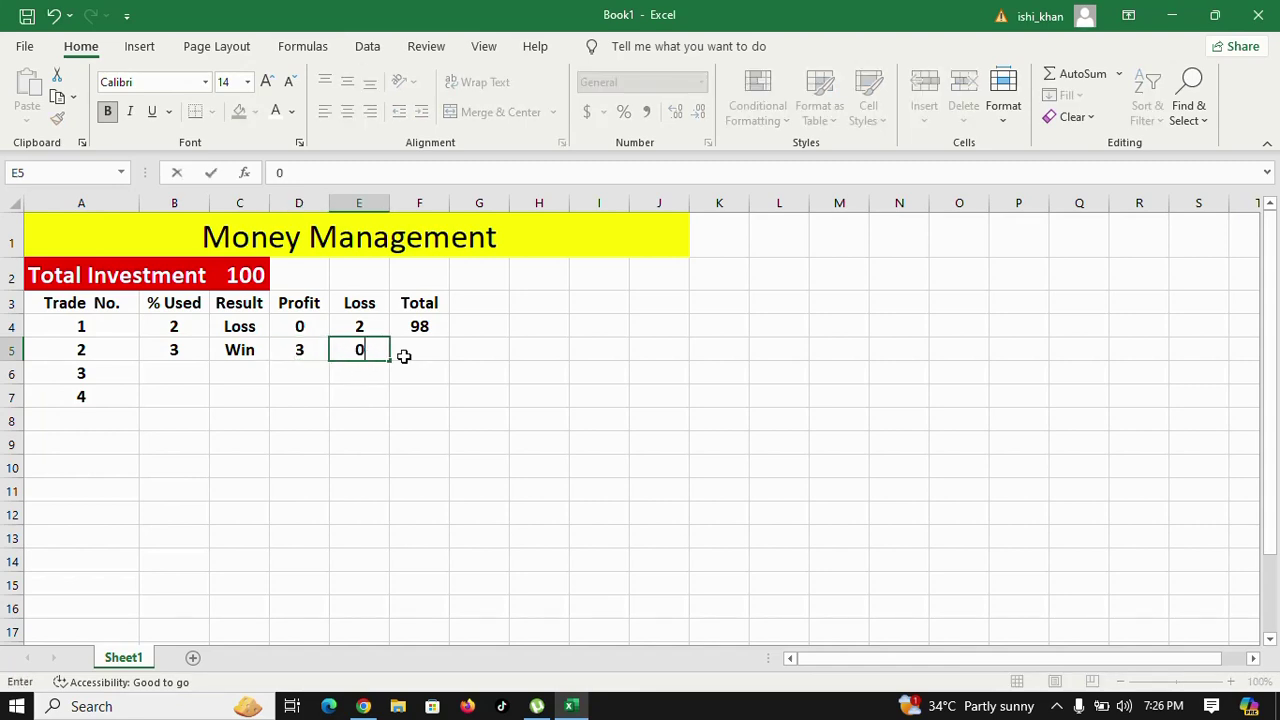
# - Enter 101 as the Total of trade 2
pyautogui.click(407, 354)
pyautogui.click(421, 328)
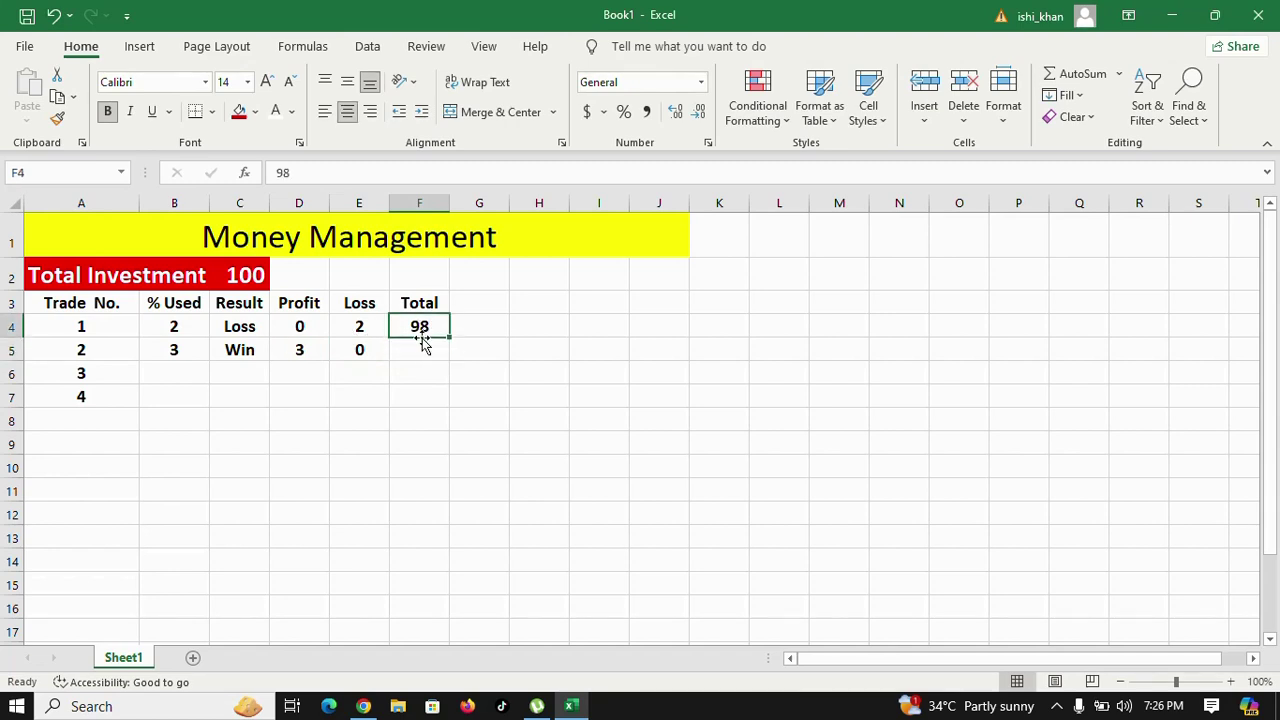
pyautogui.click(421, 346)
pyautogui.write('101')
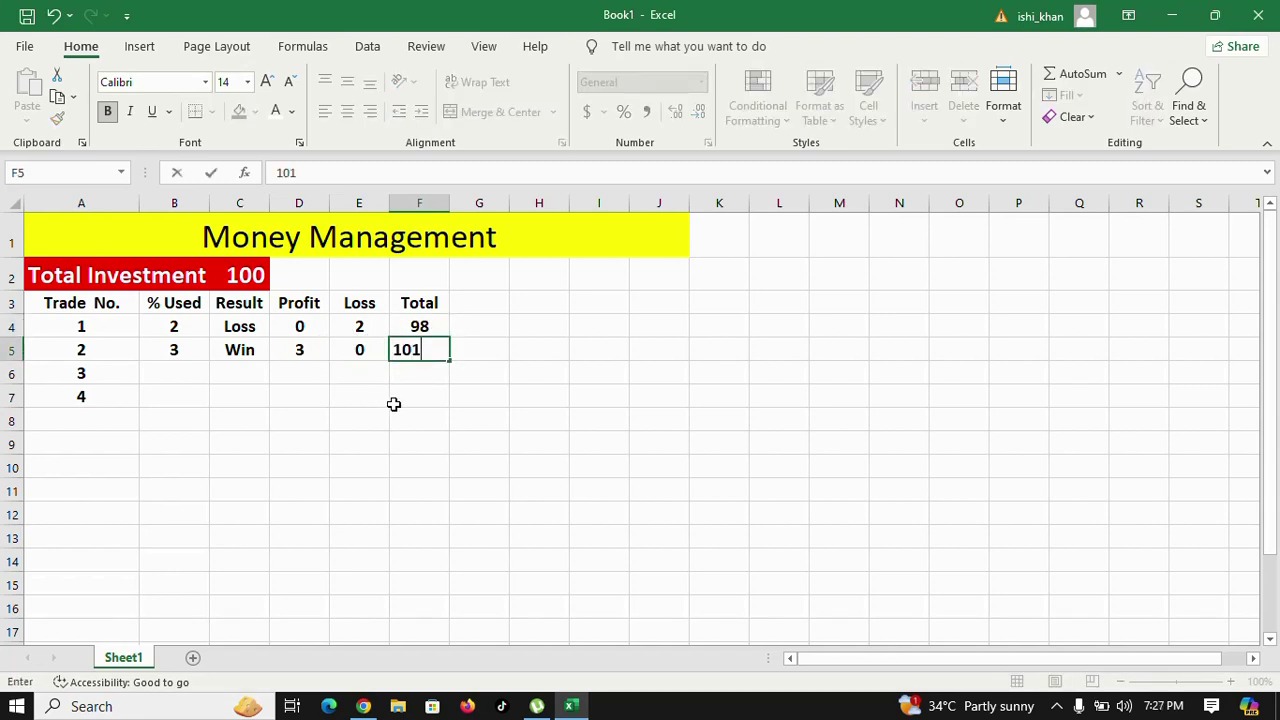
pyautogui.click(413, 405)
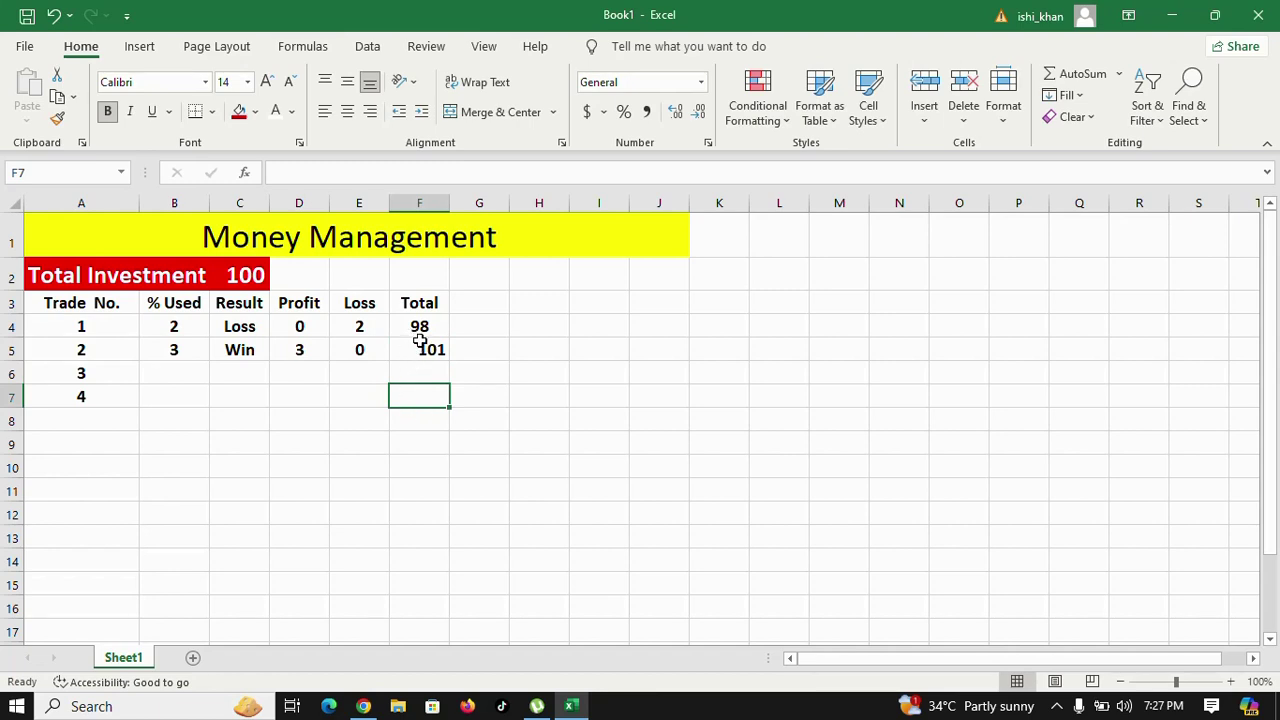
pyautogui.moveTo(190, 349); pyautogui.dragTo(383, 348)
# - Enter 2 as the % Used for trades 3 and 4 and in the row below them
pyautogui.click(180, 372)
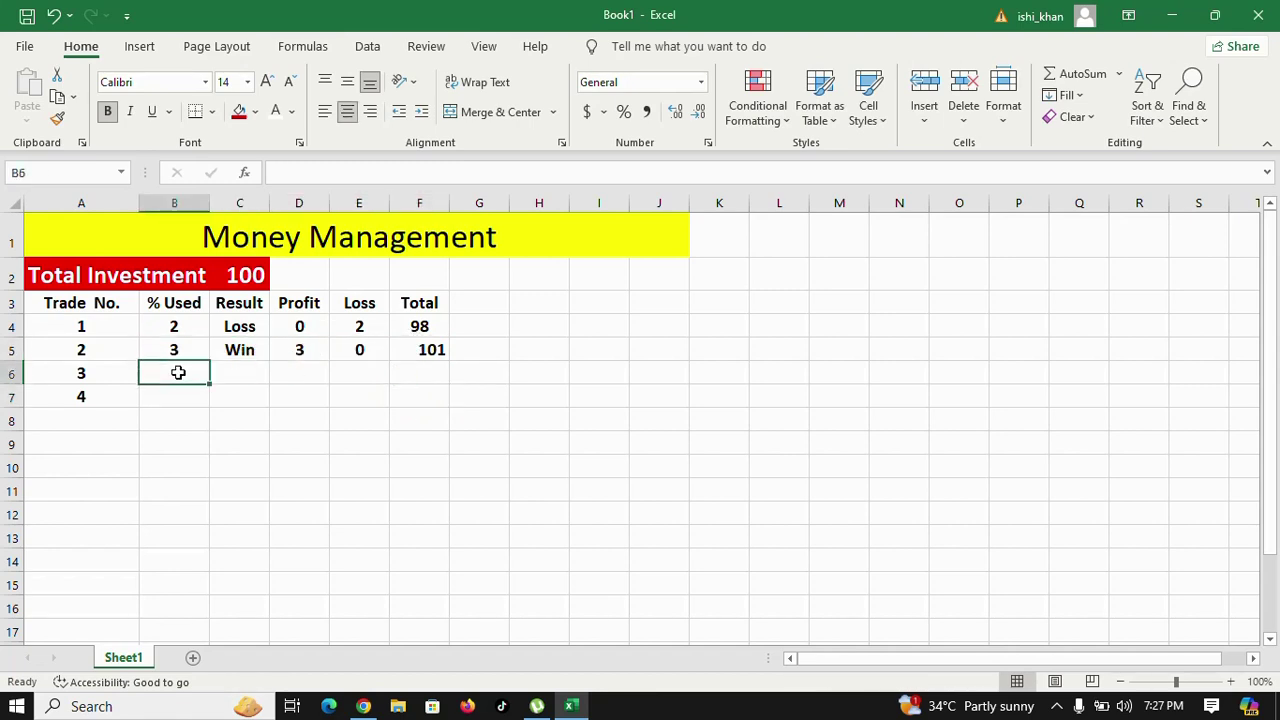
pyautogui.click(180, 346)
pyautogui.click(183, 371)
pyautogui.moveTo(173, 322); pyautogui.dragTo(420, 326)
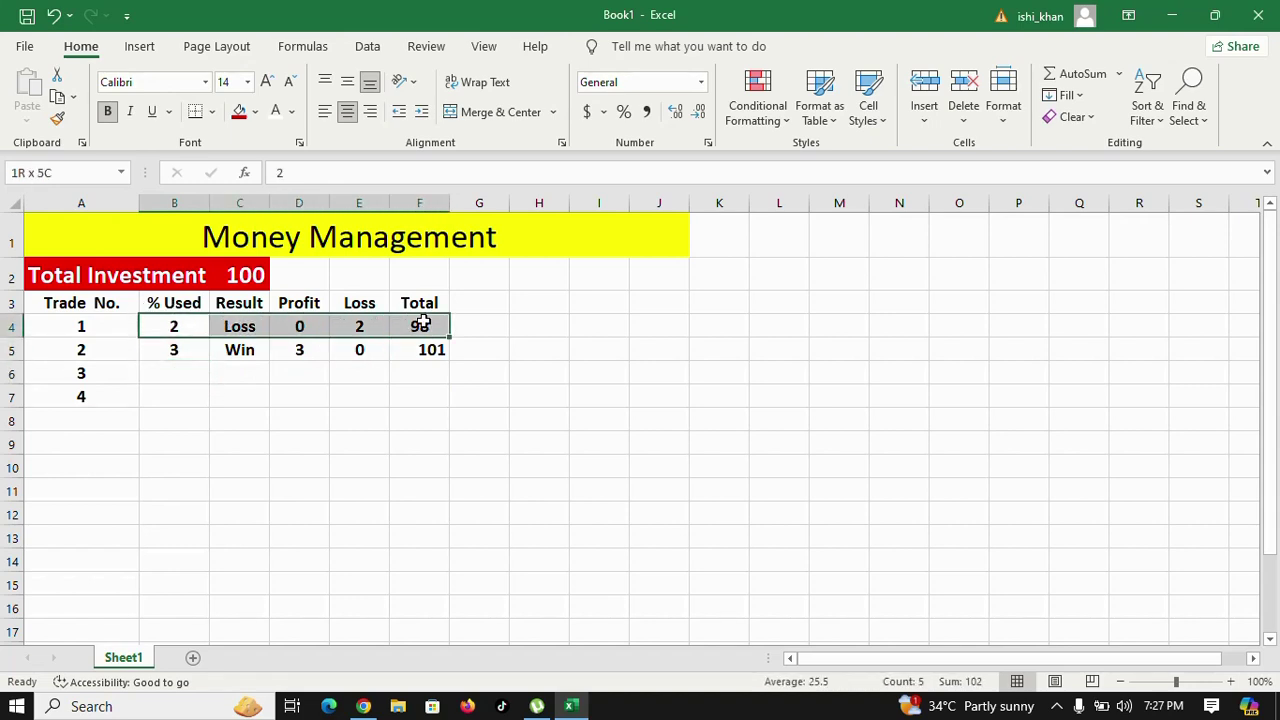
pyautogui.click(181, 372)
pyautogui.write('2')
pyautogui.click(182, 397)
pyautogui.write('2')
pyautogui.click(181, 425)
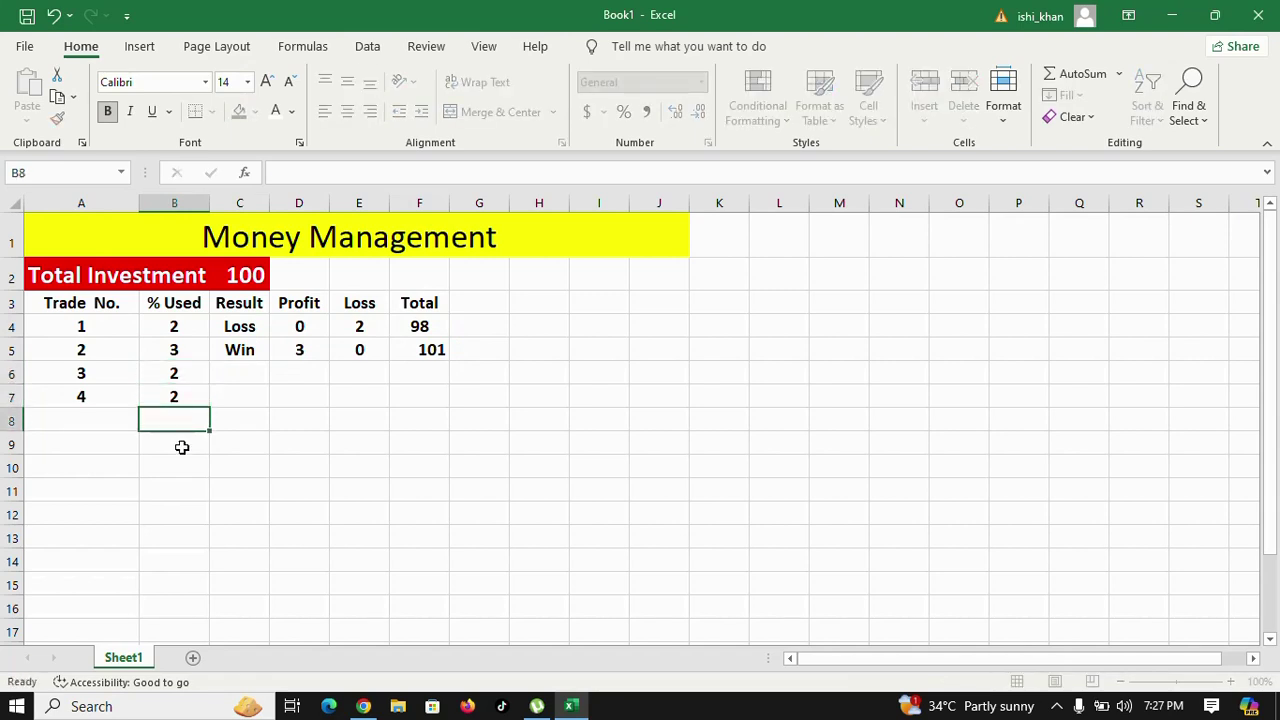
pyautogui.write('2')
pyautogui.click(182, 447)
# - Clear the % Used values of trades 3 and 4 and of the row below them
pyautogui.moveTo(198, 428); pyautogui.dragTo(206, 394)
pyautogui.press('BackSpace')
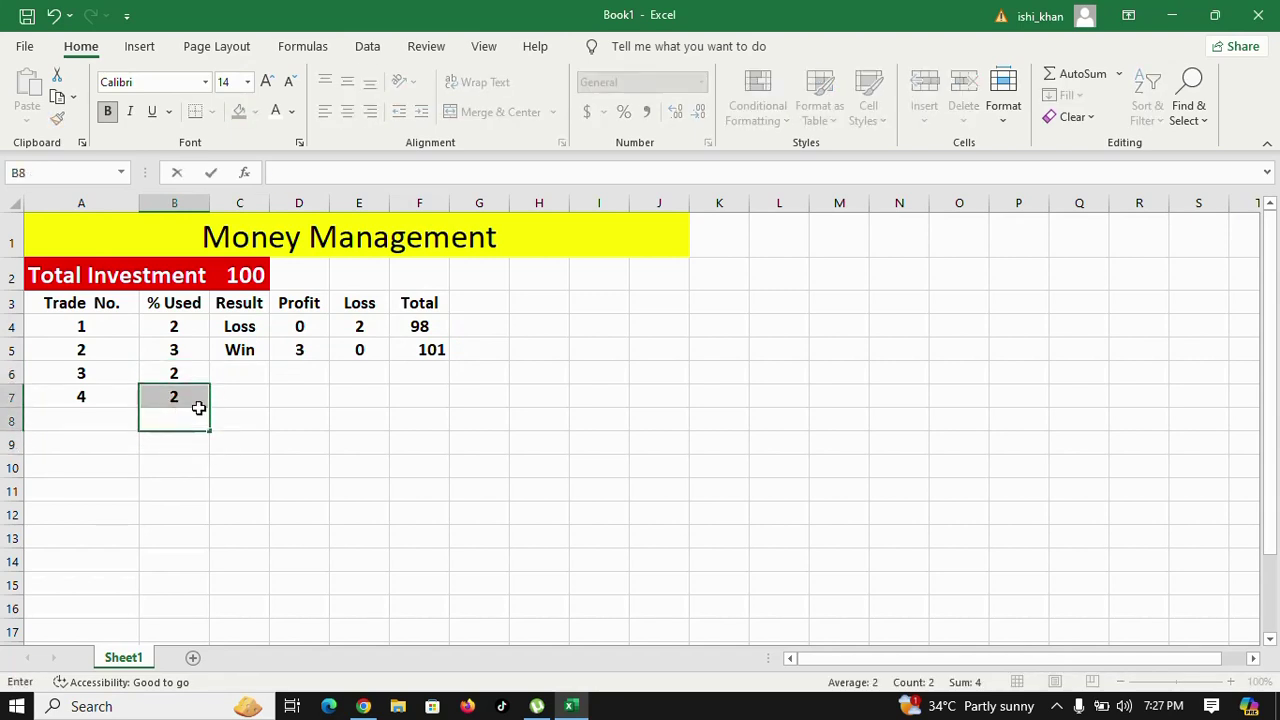
pyautogui.click(239, 466)
pyautogui.click(220, 274)
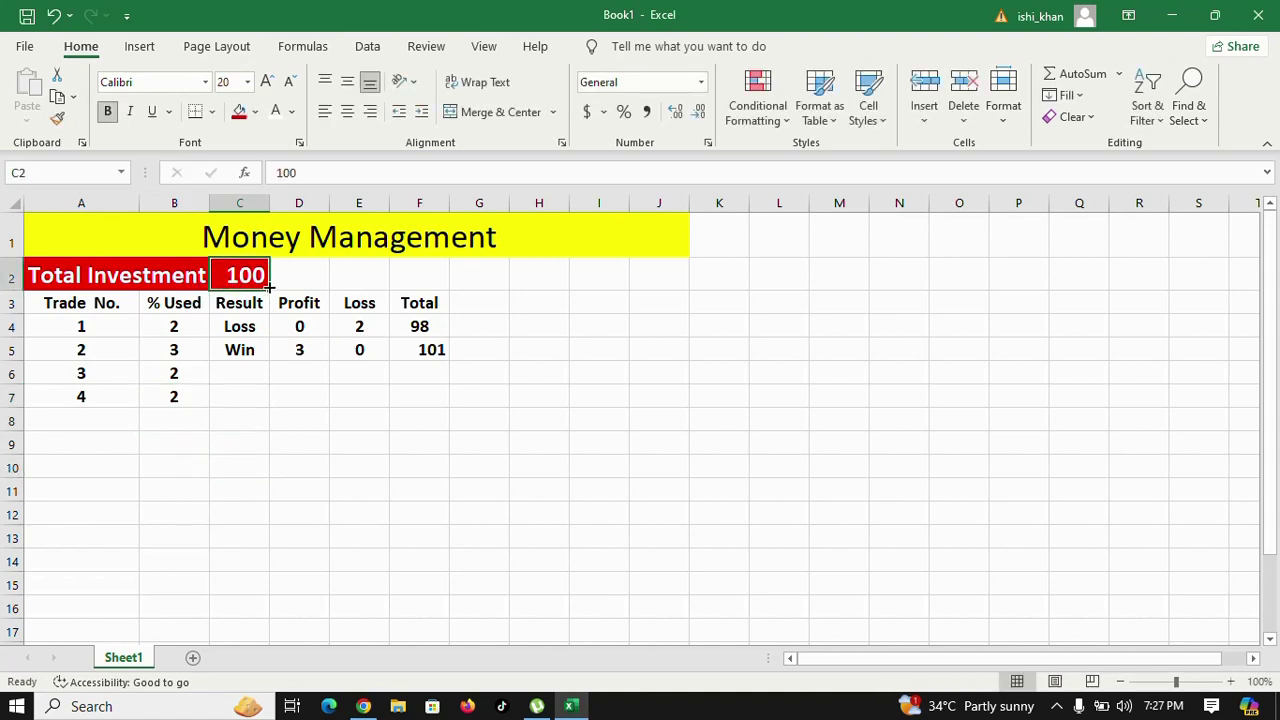
pyautogui.click(201, 397)
pyautogui.press('BackSpace')
pyautogui.click(186, 371)
pyautogui.press('BackSpace')
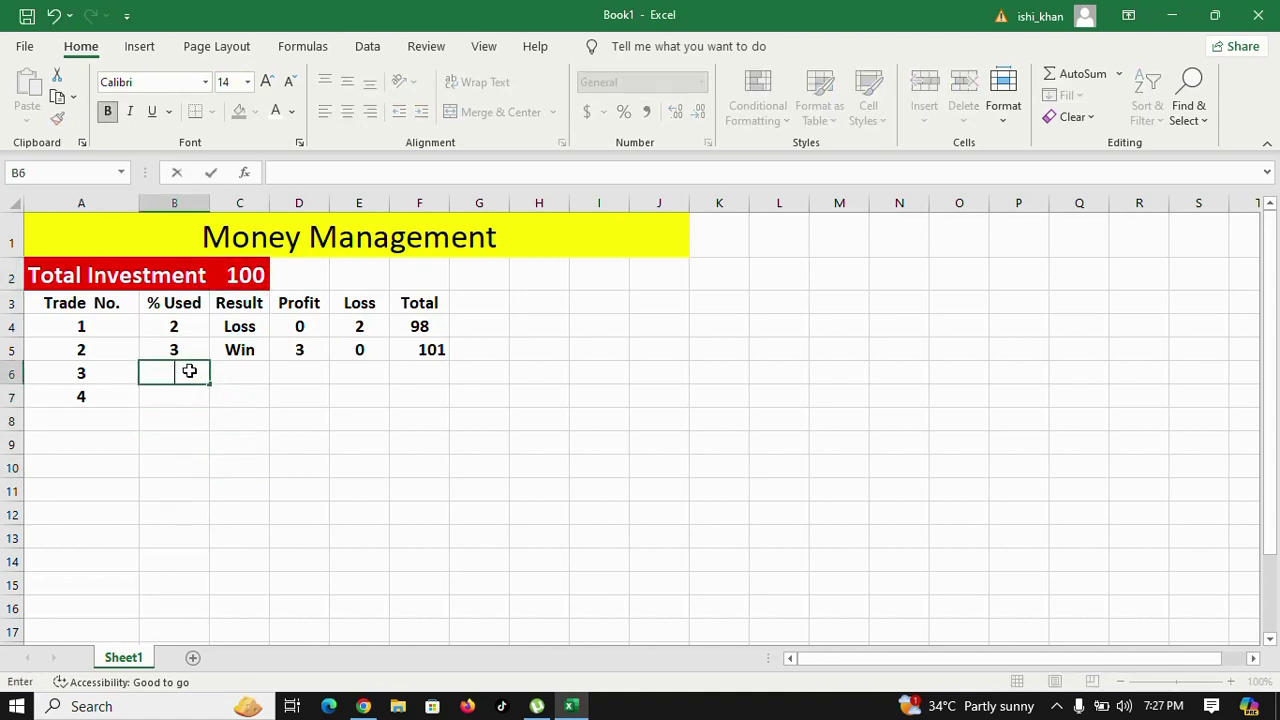
# - Change the % Used of trade 2 to 2 and its Result to Loss
pyautogui.click(203, 349)
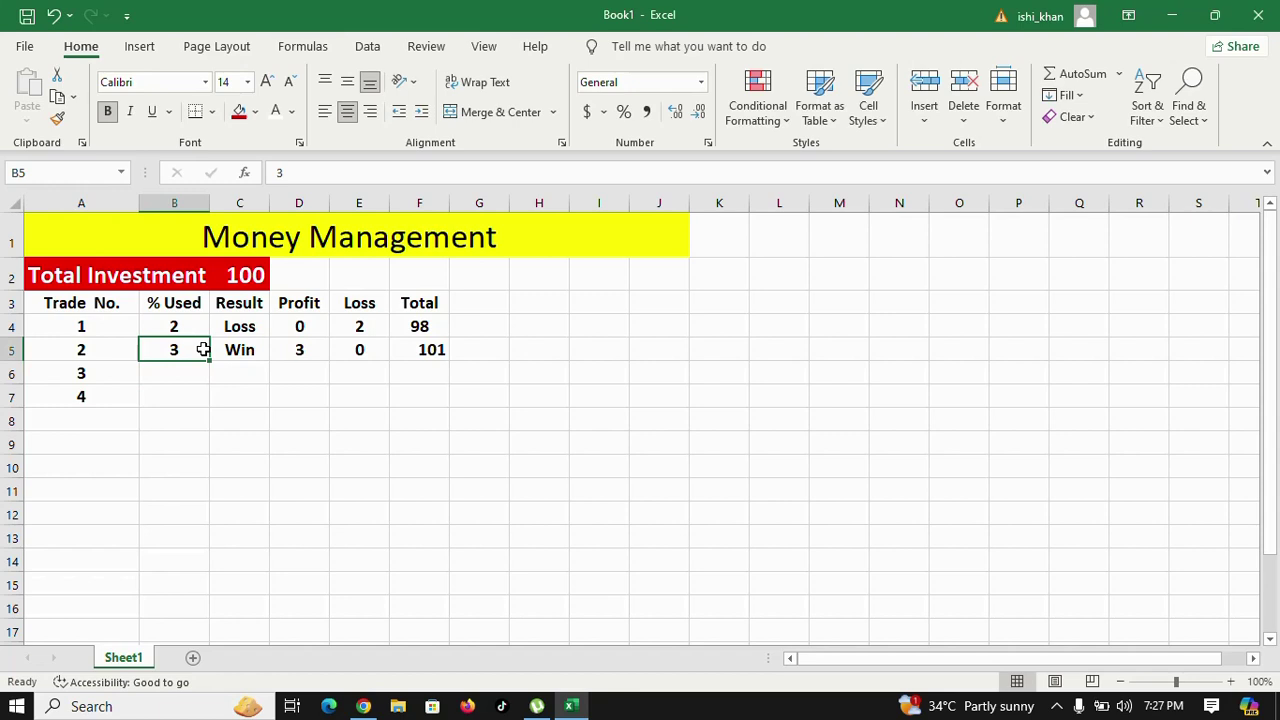
pyautogui.write('2')
pyautogui.click(239, 352)
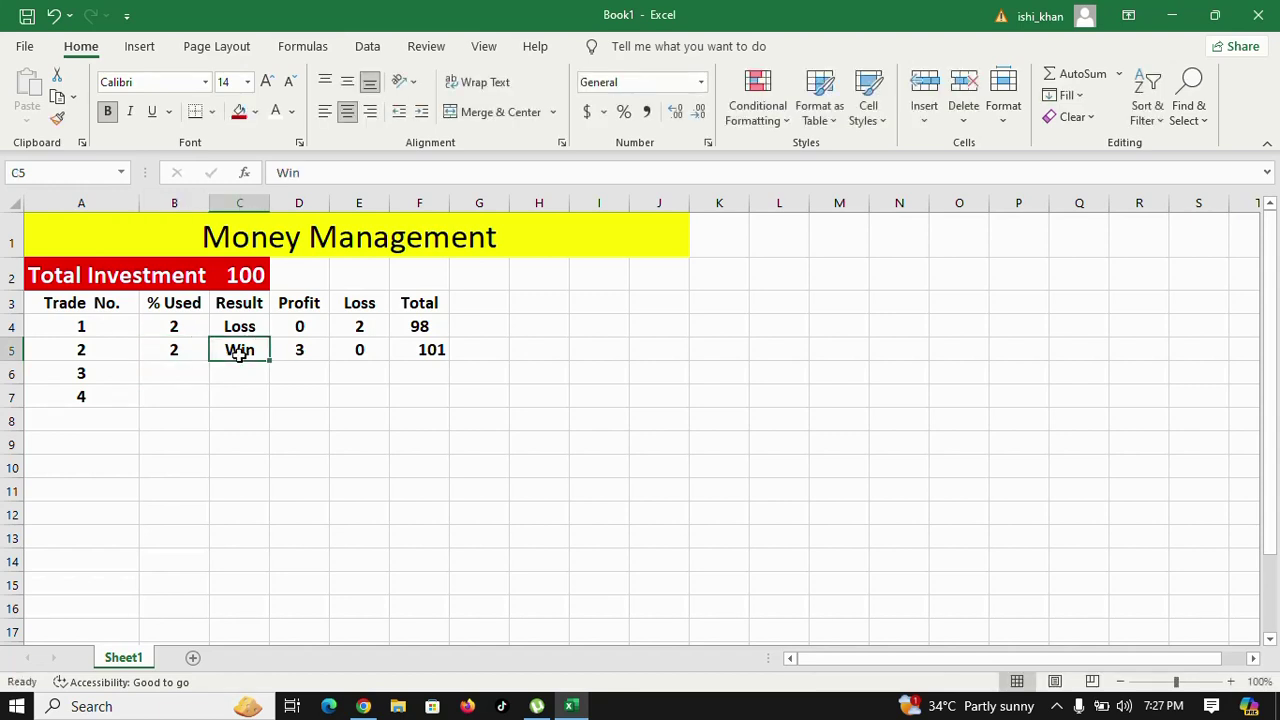
pyautogui.write('Loss')
pyautogui.click(239, 420)
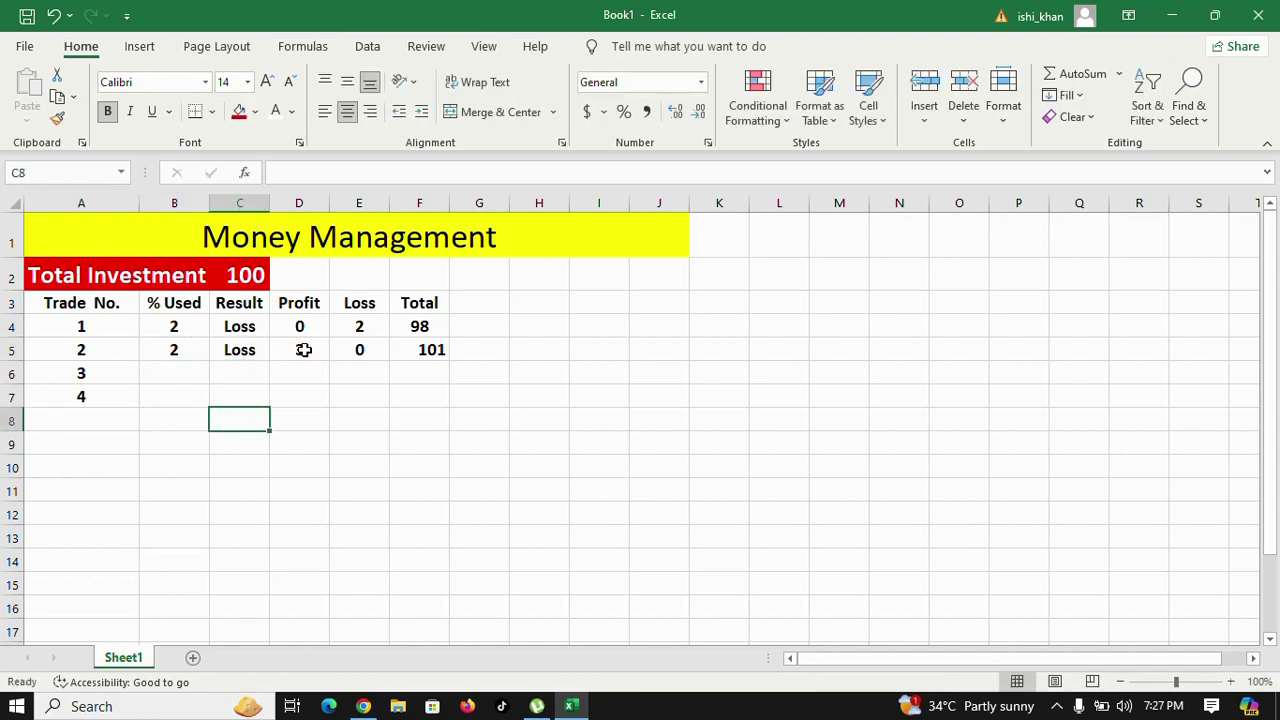
# - Set the Profit of trade 2 to 0 and its Loss to 4
pyautogui.click(305, 350)
pyautogui.write('0')
pyautogui.click(366, 398)
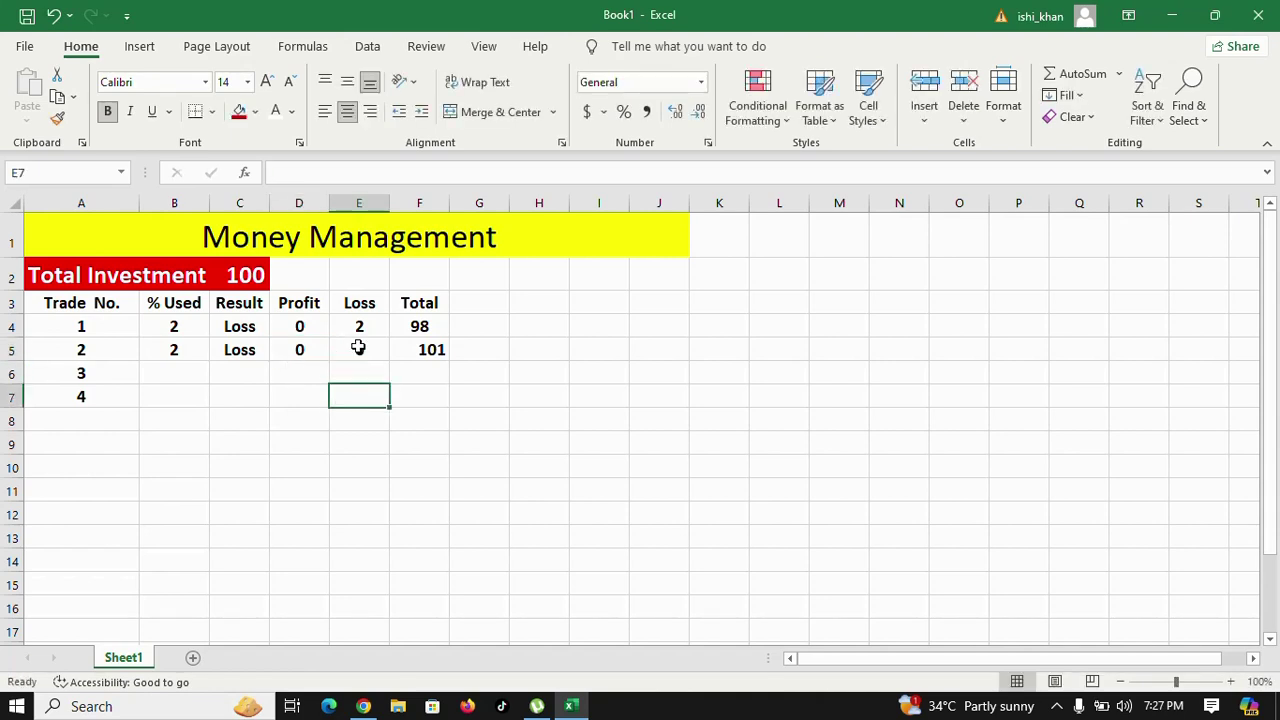
pyautogui.click(363, 350)
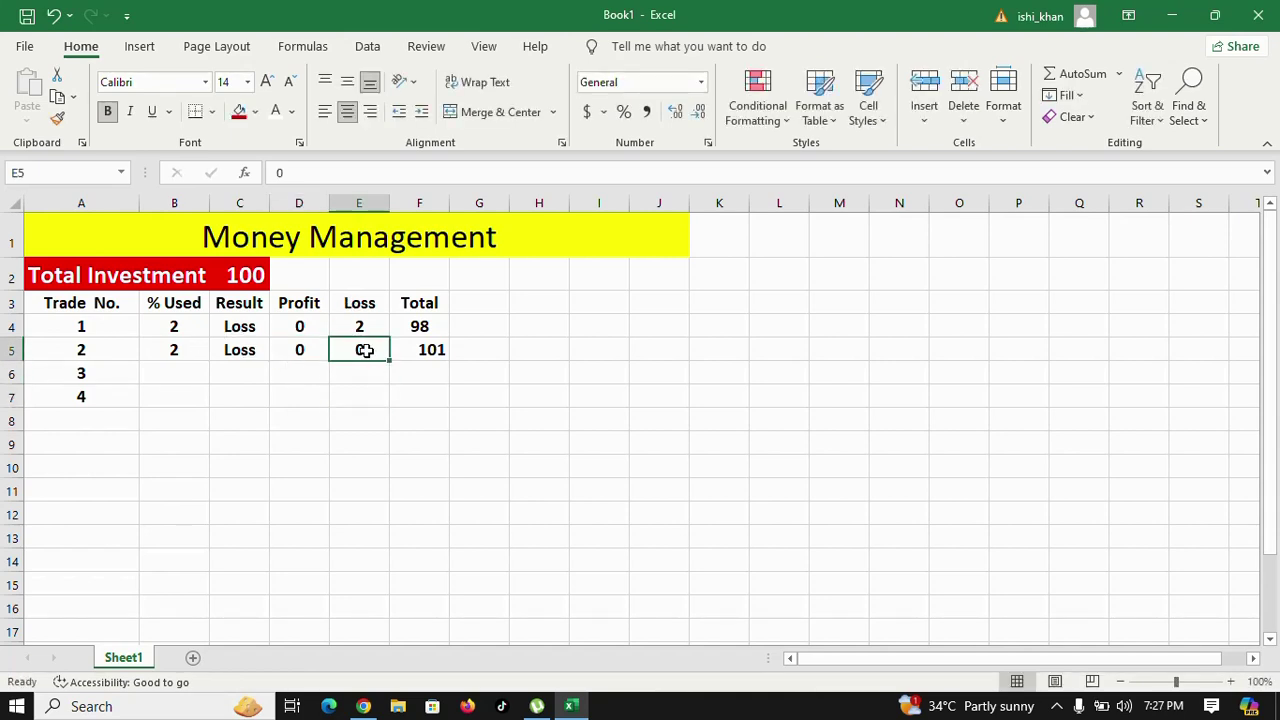
pyautogui.write('4')
pyautogui.click(443, 409)
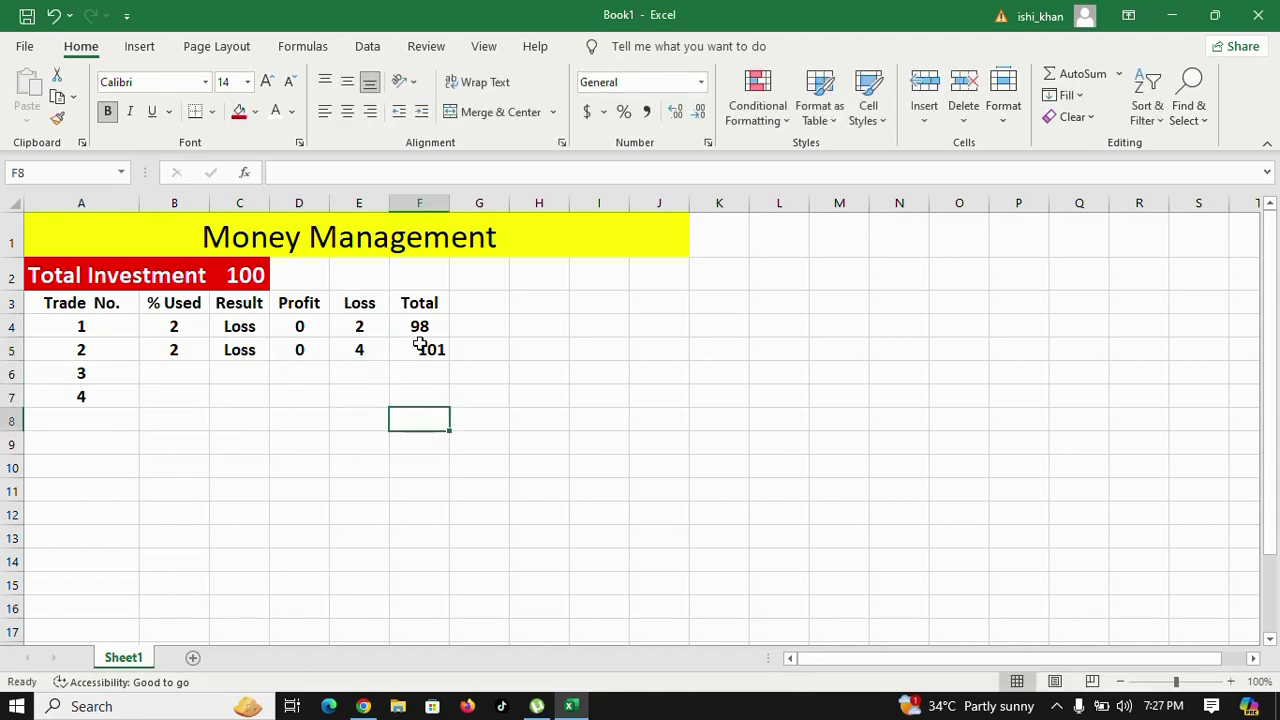
# - Replace the Total of trade 2 with 96
pyautogui.click(420, 327)
pyautogui.click(423, 349)
pyautogui.write('96')
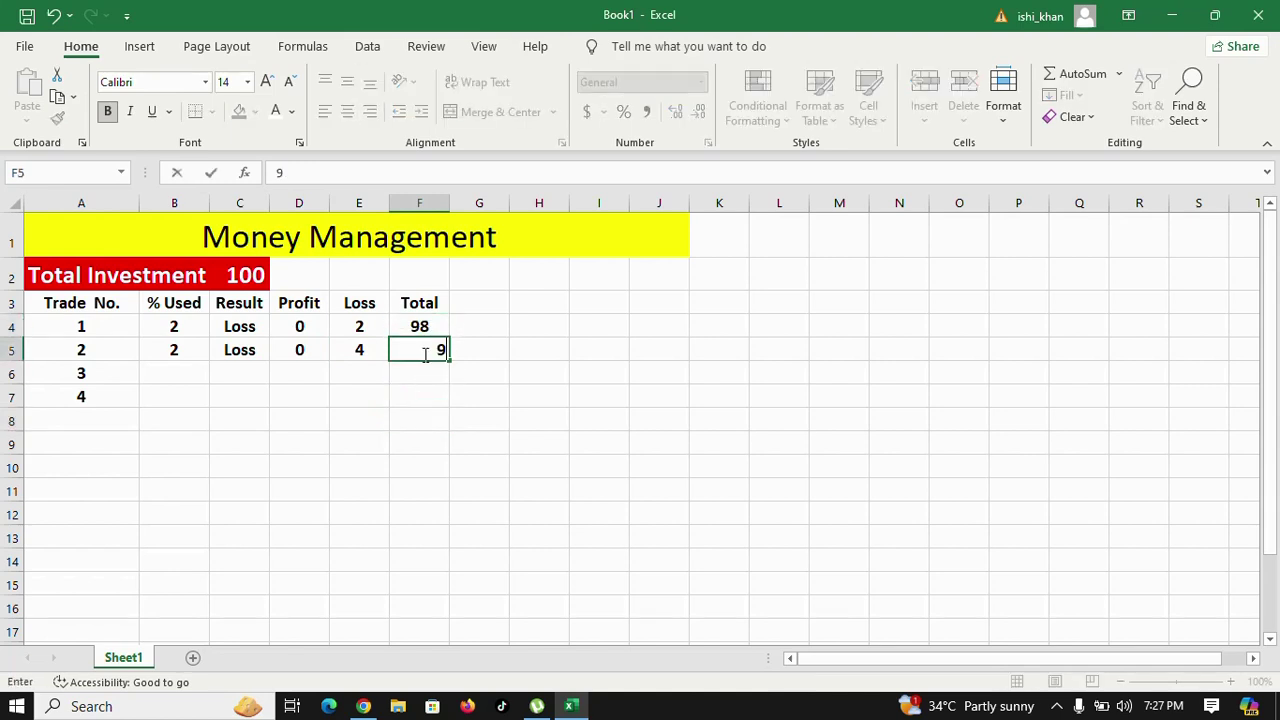
pyautogui.click(424, 419)
# - Centre-align the Total column cells for trades 1 to 4
pyautogui.moveTo(419, 327); pyautogui.dragTo(423, 392)
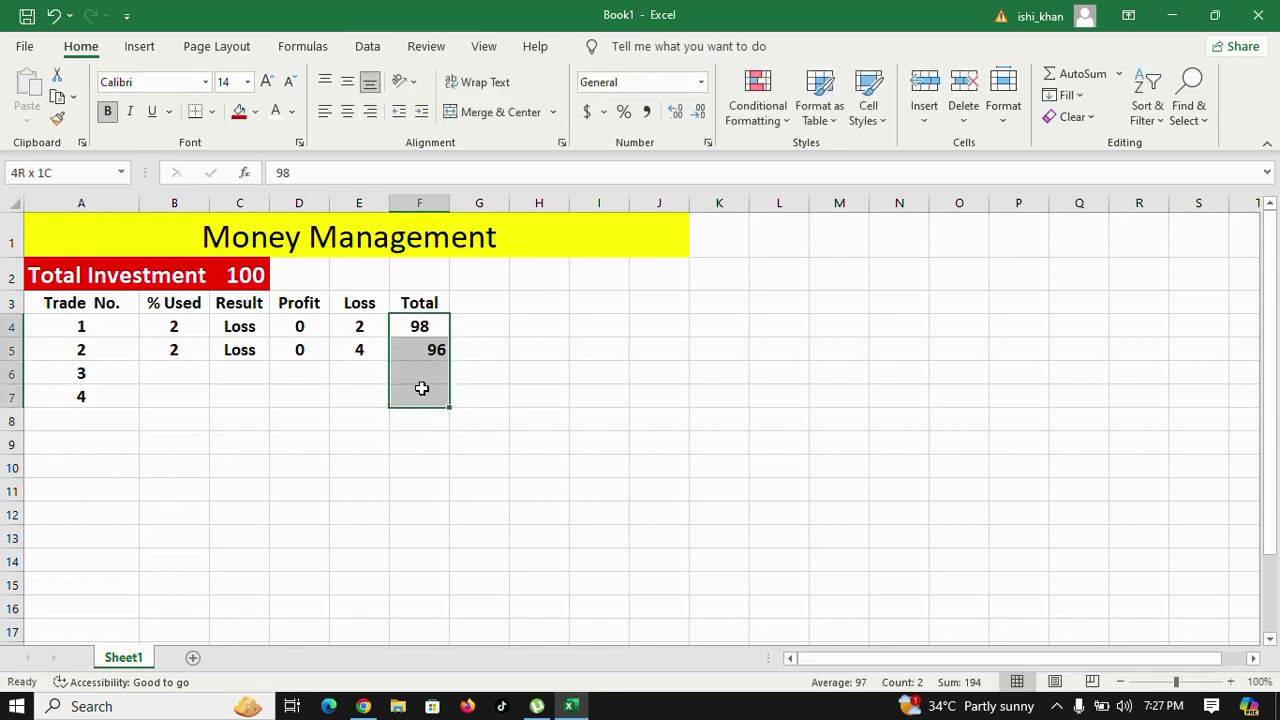
pyautogui.click(344, 114)
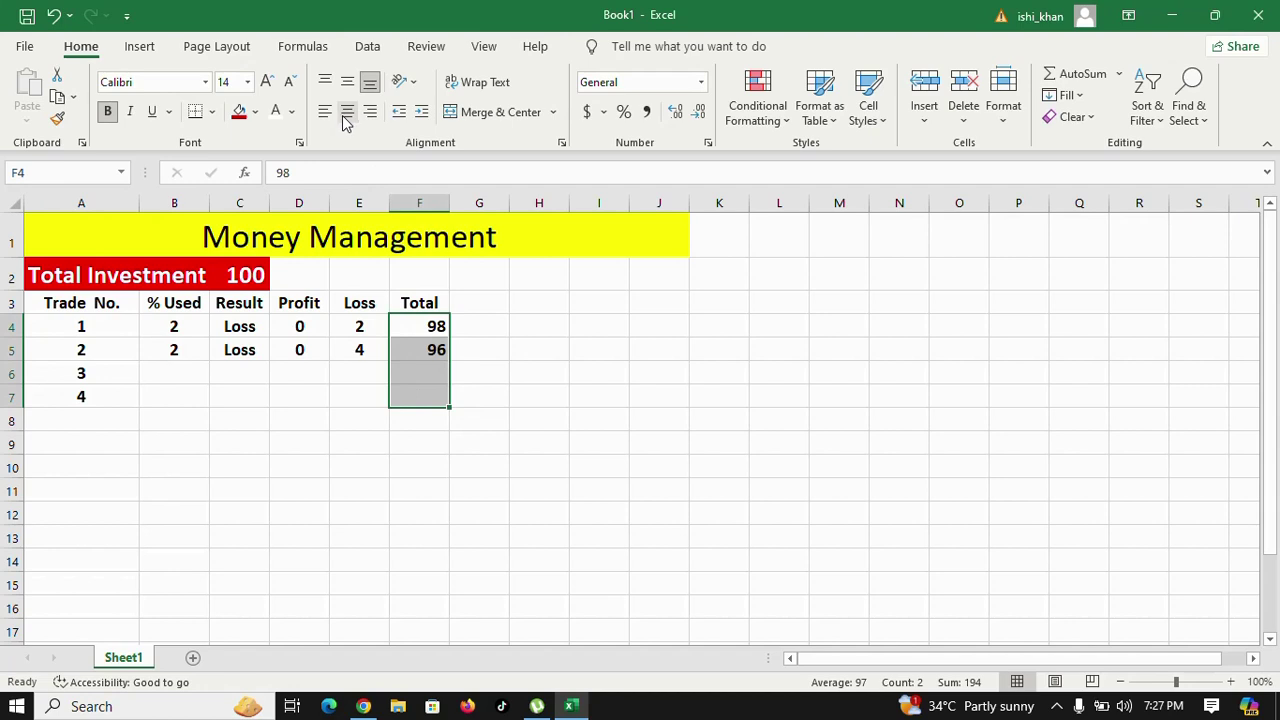
pyautogui.click(344, 116)
pyautogui.click(360, 440)
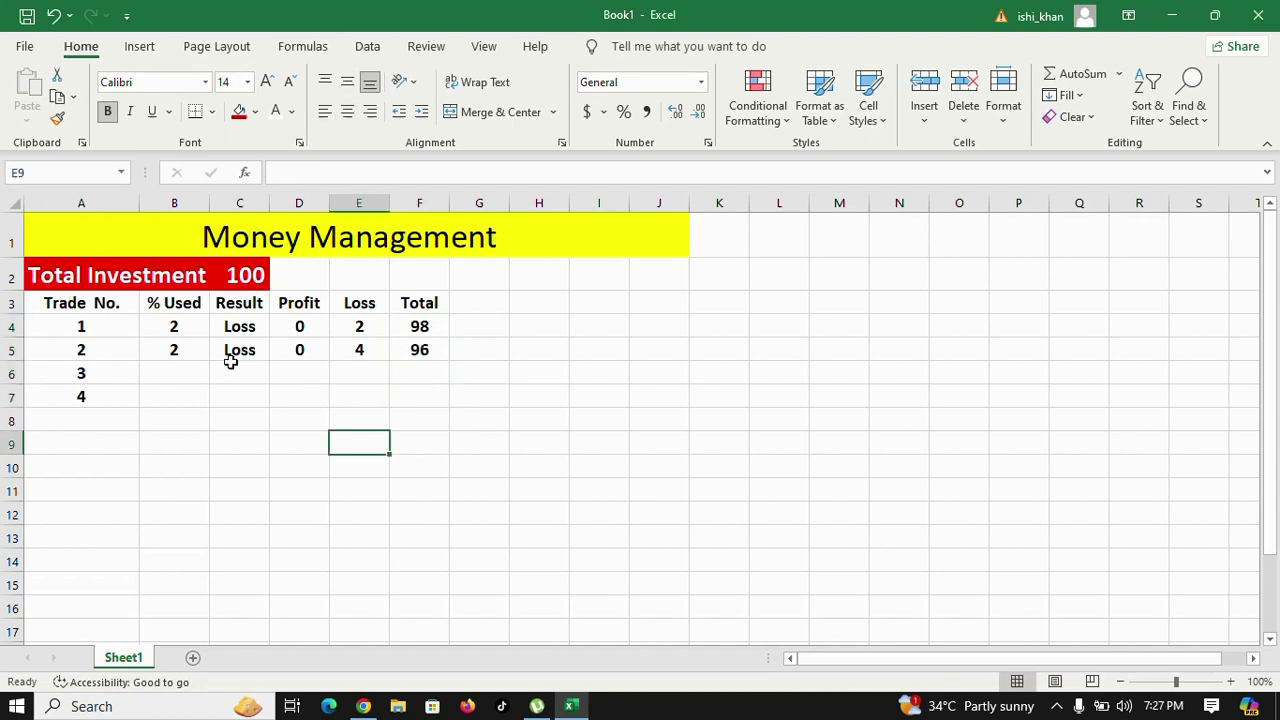
pyautogui.click(359, 350)
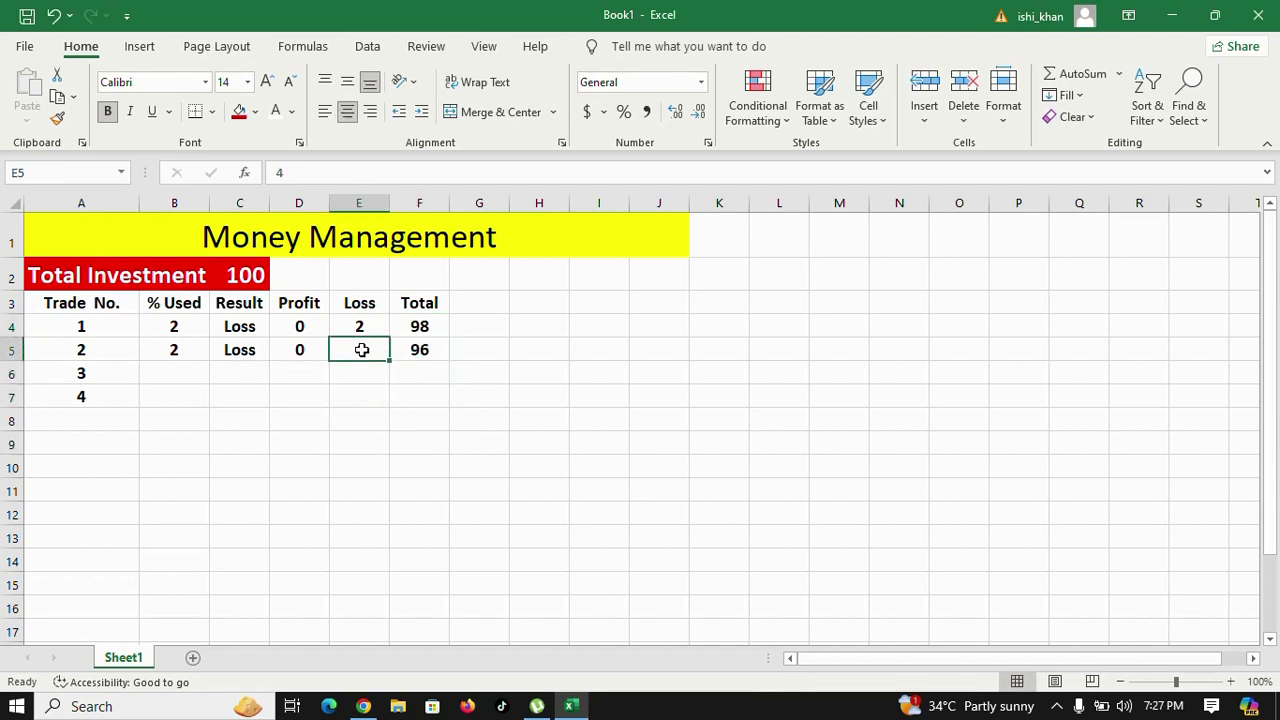
pyautogui.click(172, 378)
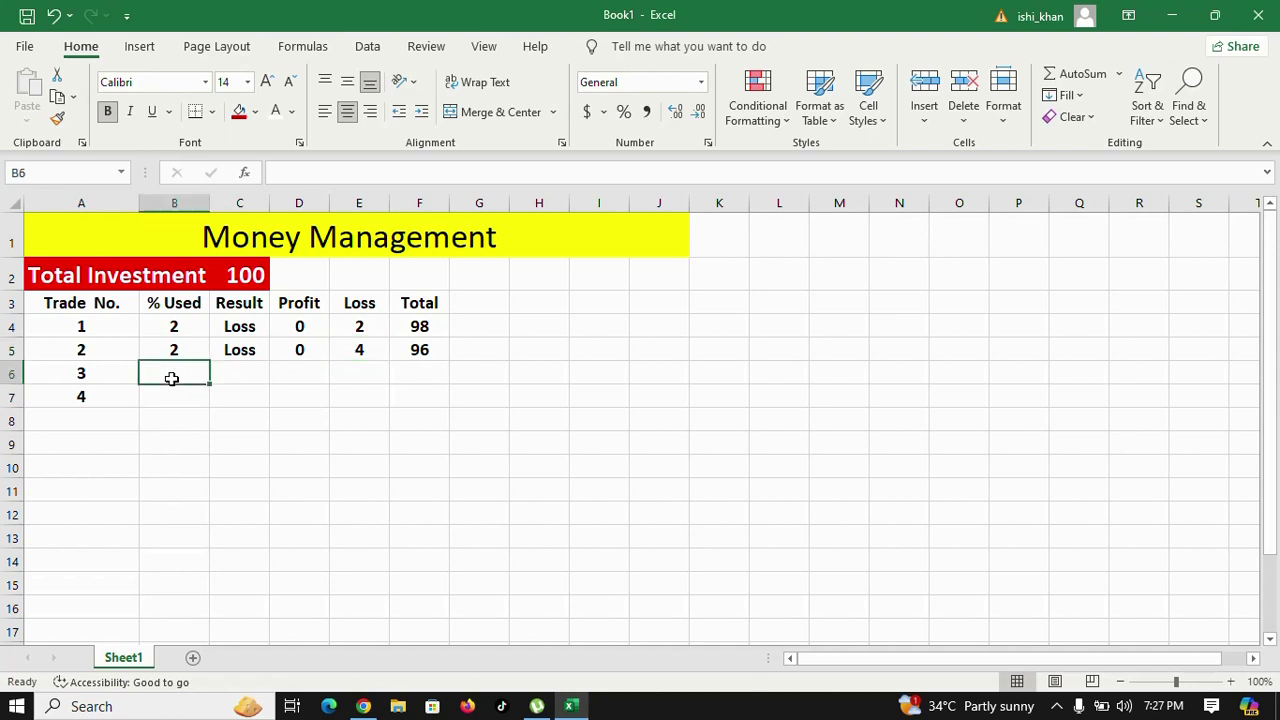
pyautogui.click(178, 352)
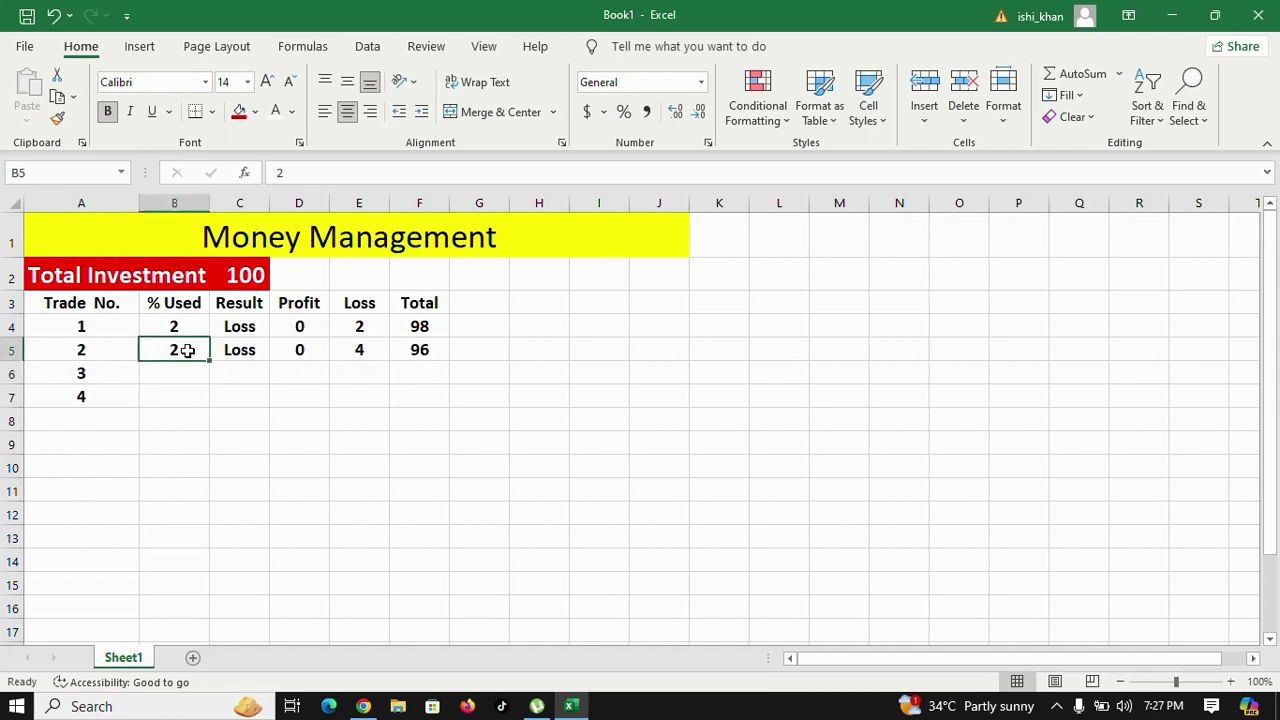
# - Update trade 2 with a % Used of 3, a Loss of 5 and a Total of 95
pyautogui.write('3')
pyautogui.click(248, 418)
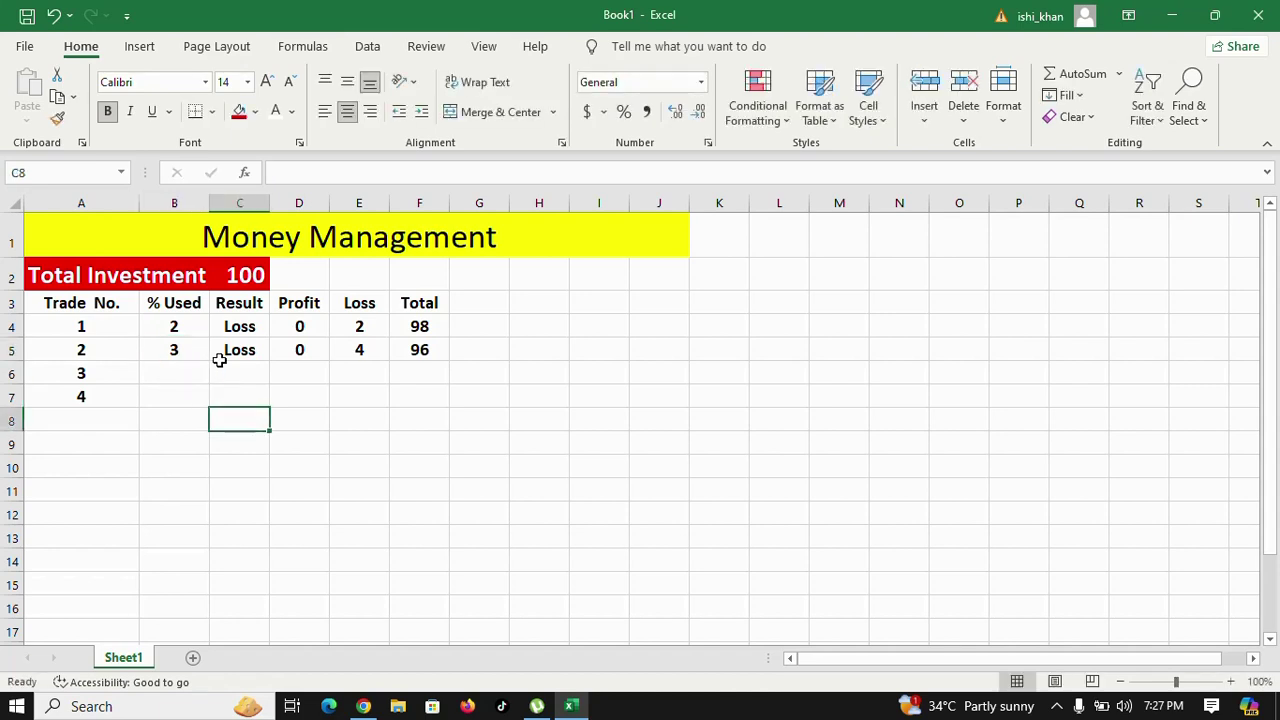
pyautogui.click(364, 347)
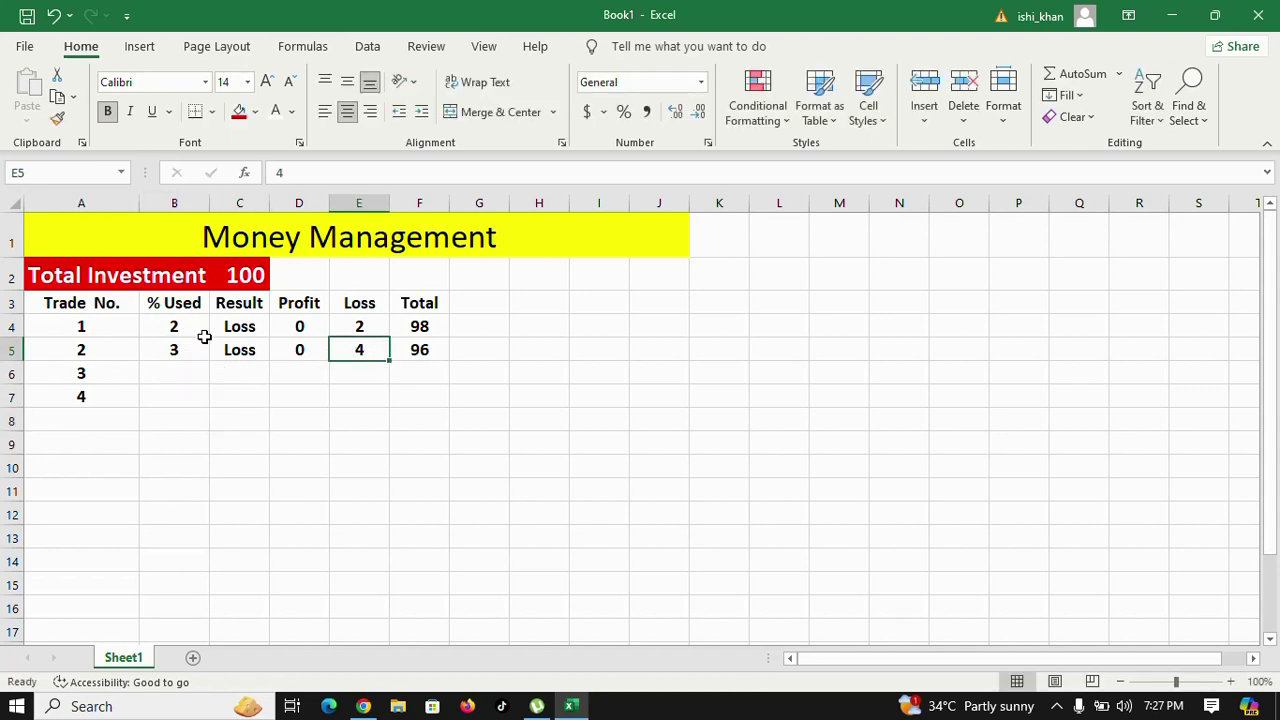
pyautogui.write('5')
pyautogui.click(434, 351)
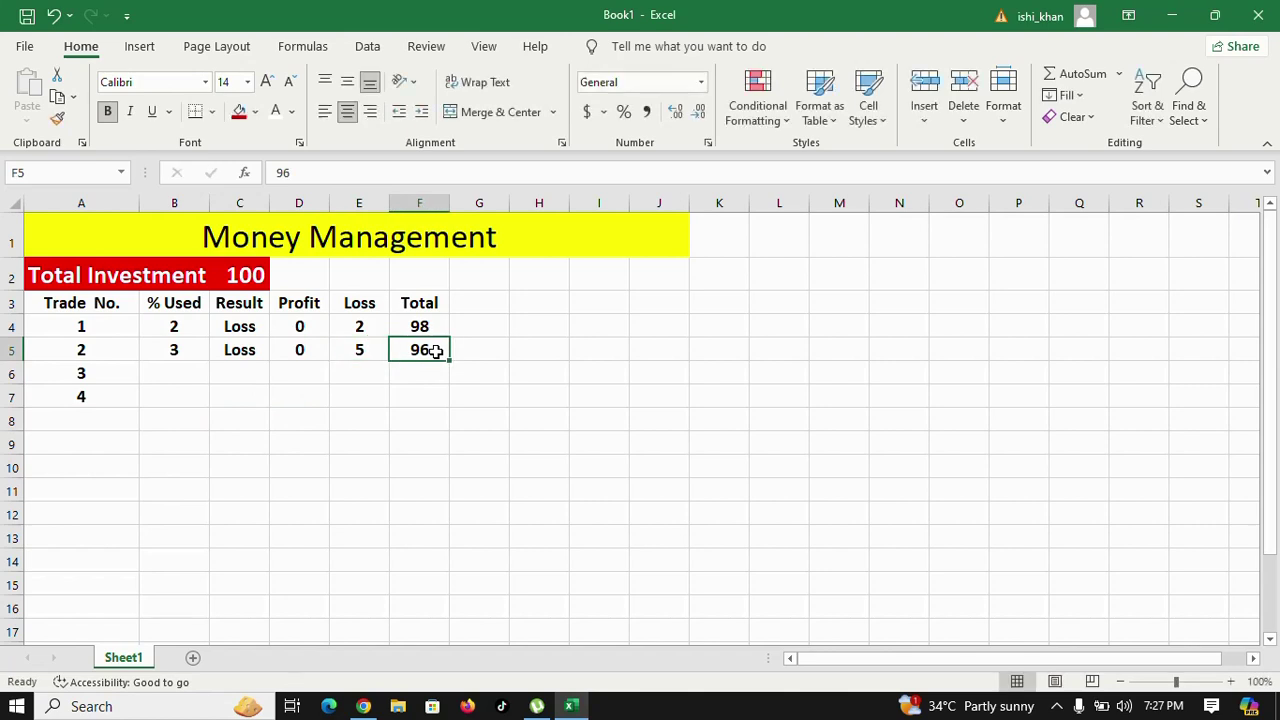
pyautogui.write('95')
pyautogui.click(437, 428)
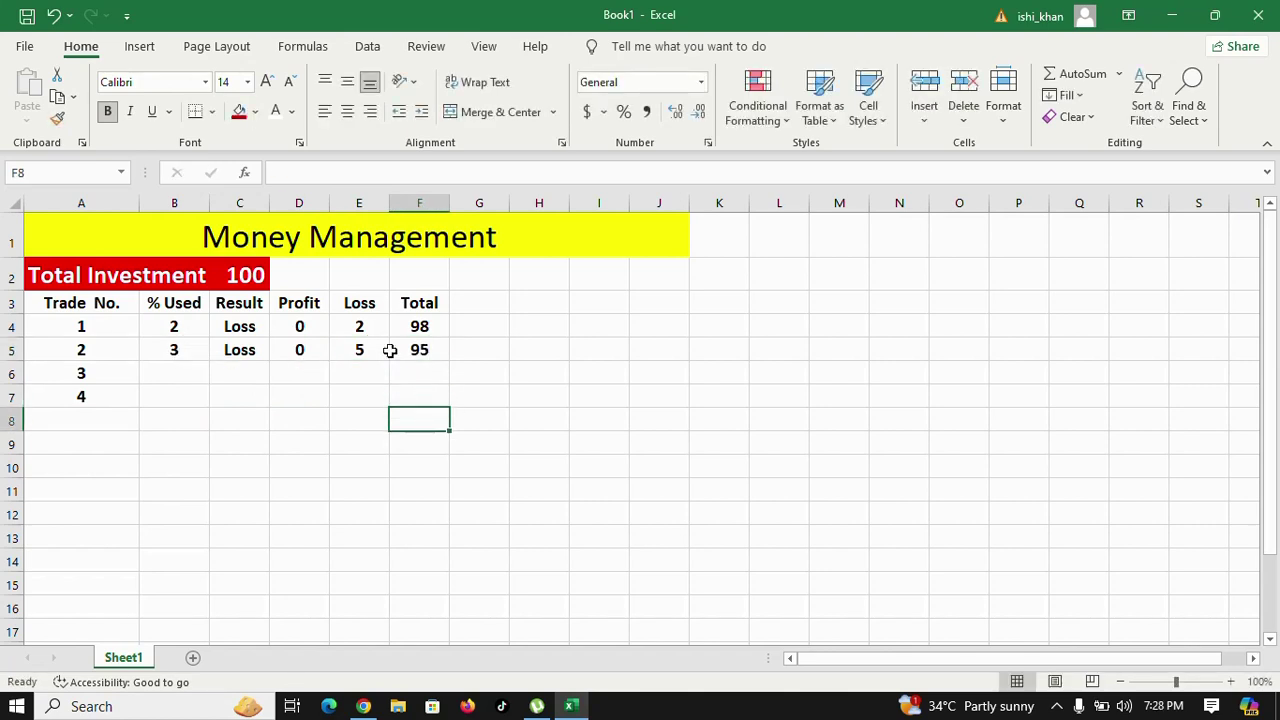
pyautogui.click(424, 348)
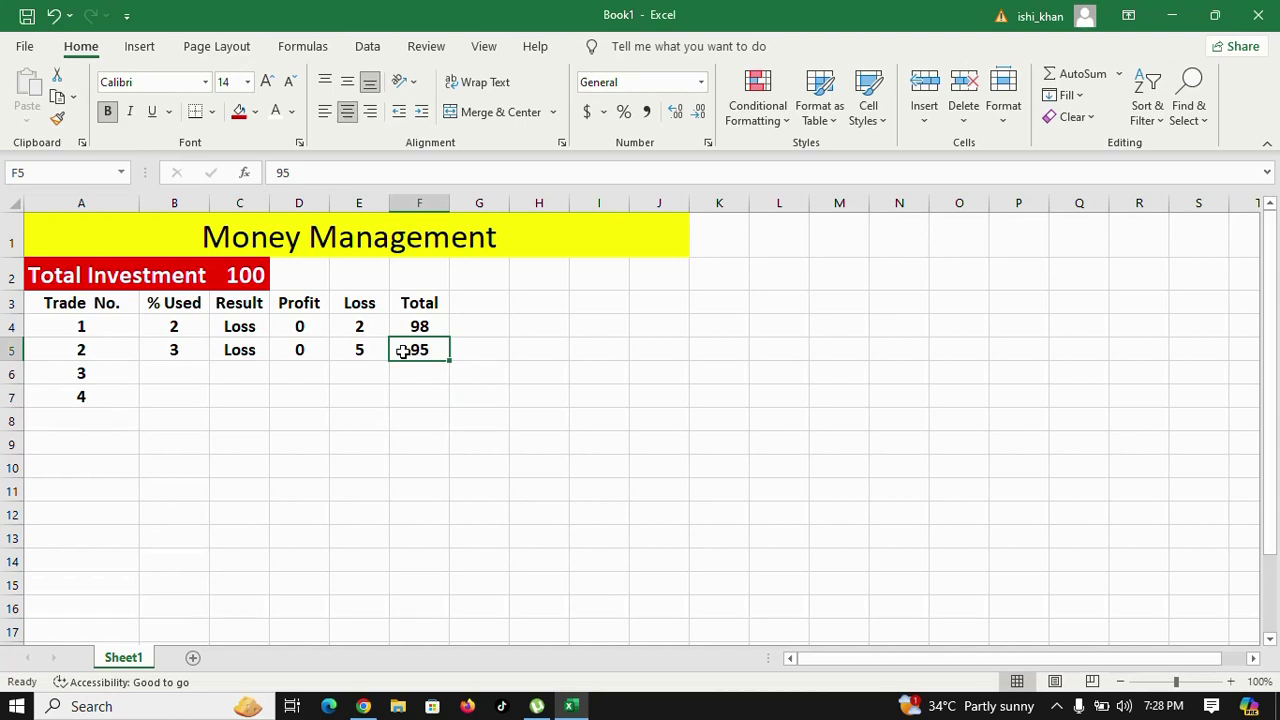
# - Enter 6 as the % Used of trade 3, checking it against the percentages of trades 1 and 2
pyautogui.click(180, 373)
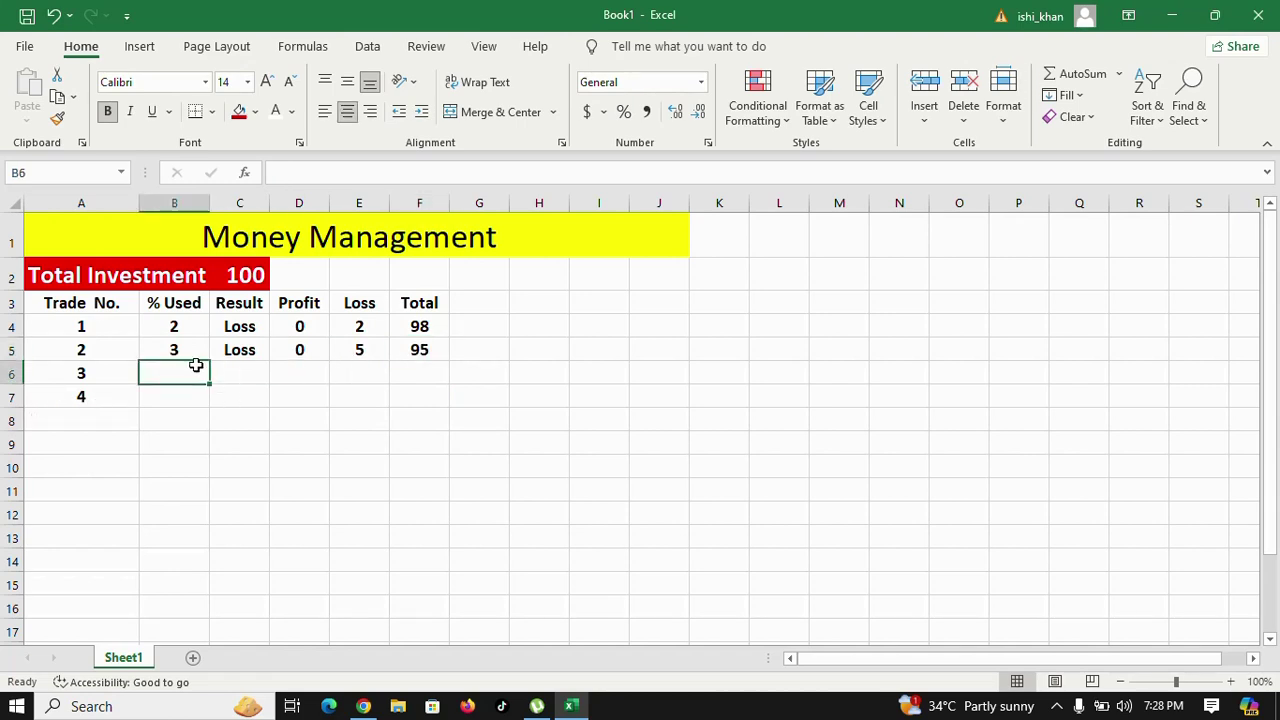
pyautogui.moveTo(181, 328); pyautogui.dragTo(183, 353)
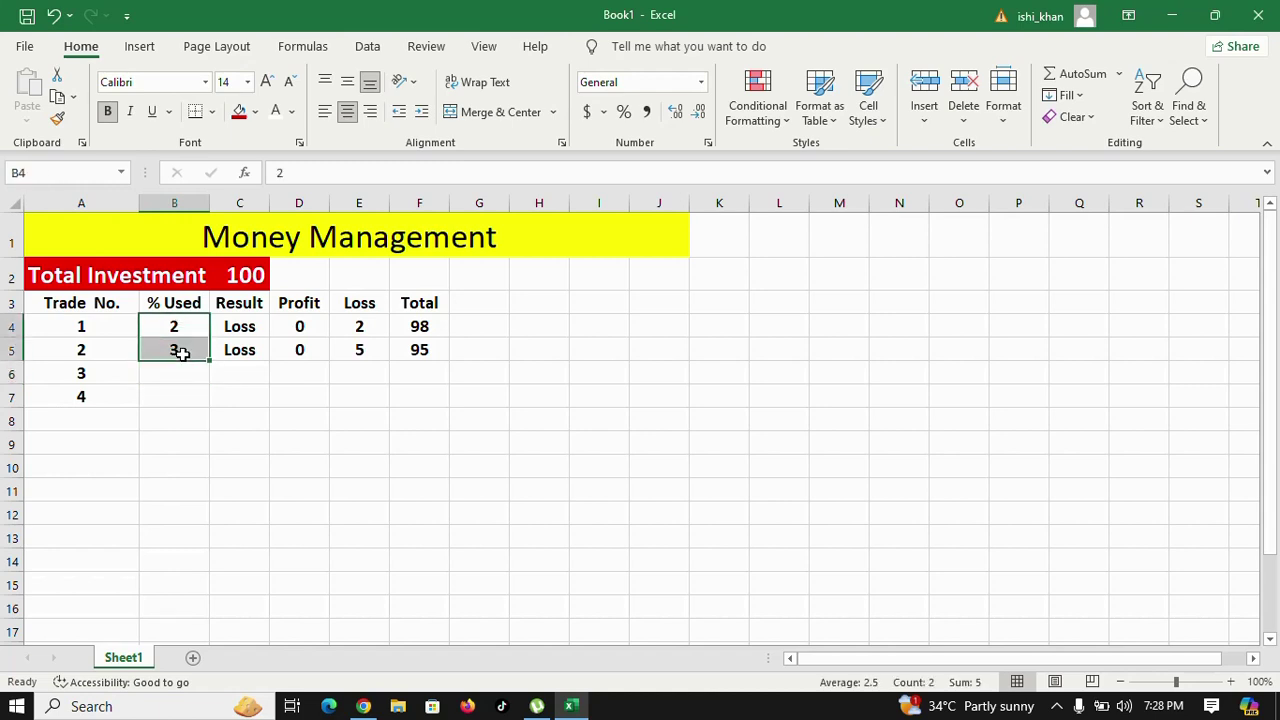
pyautogui.click(185, 380)
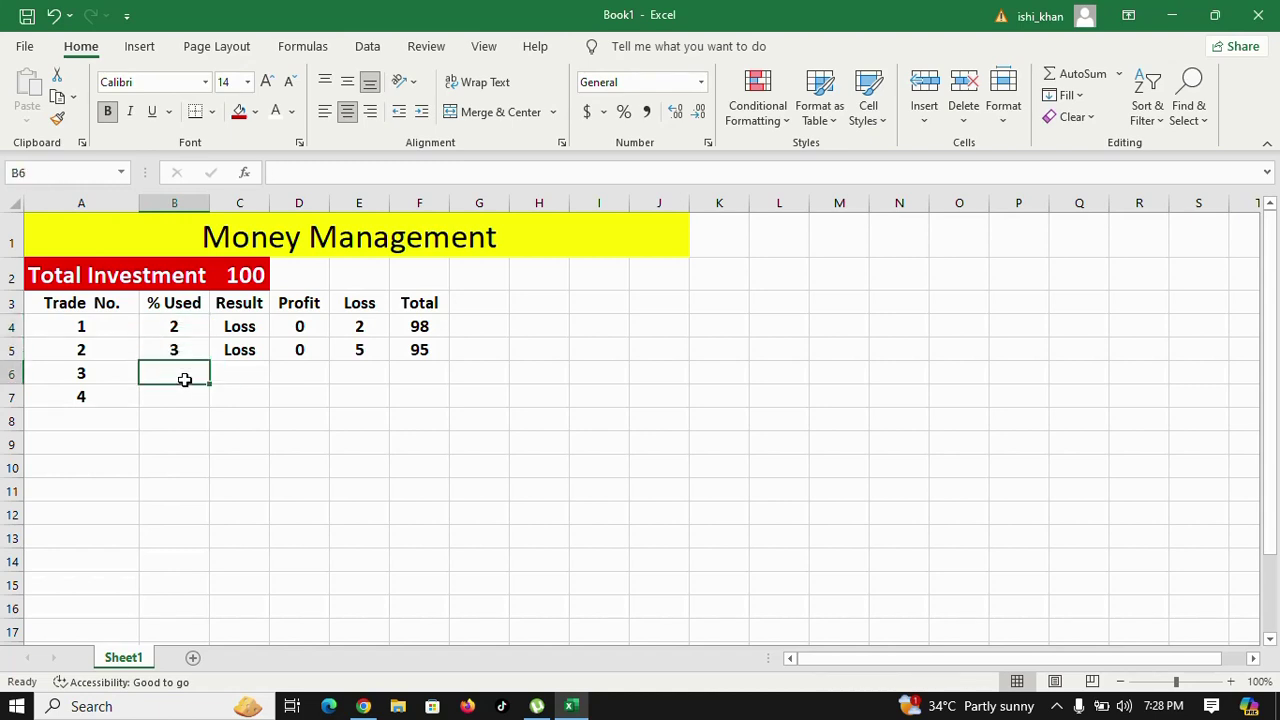
pyautogui.moveTo(102, 378); pyautogui.dragTo(402, 382)
pyautogui.click(180, 366)
pyautogui.write('6')
pyautogui.click(226, 418)
pyautogui.click(189, 372)
pyautogui.moveTo(178, 326); pyautogui.dragTo(186, 347)
pyautogui.click(283, 489)
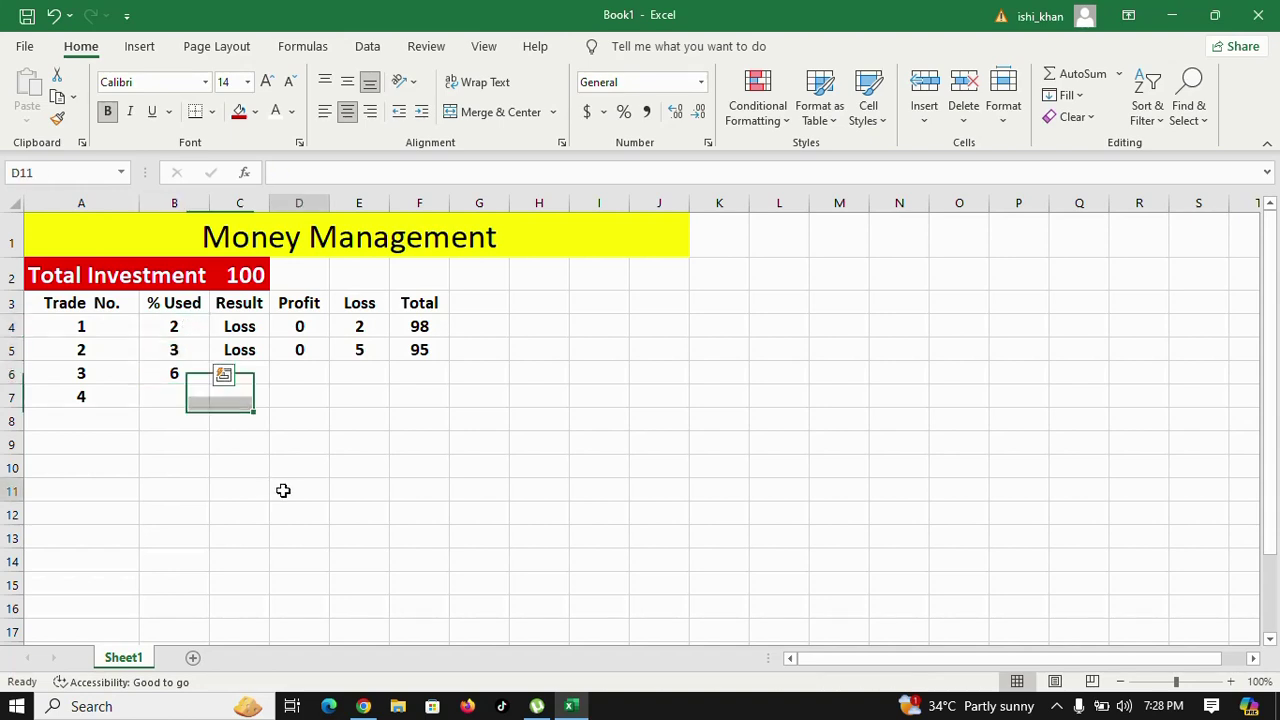
# - Enter Win as the Result and 5 as the Profit of trade 3
pyautogui.click(242, 373)
pyautogui.write('Win')
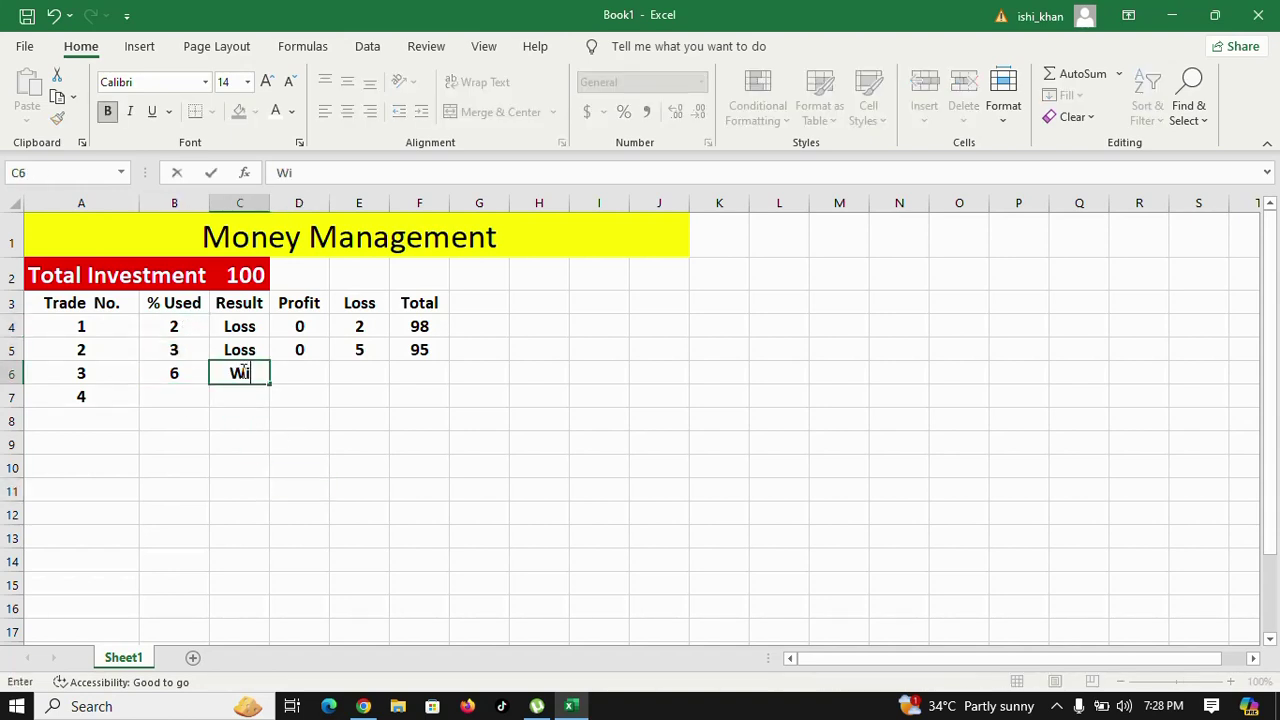
pyautogui.click(335, 446)
pyautogui.click(307, 371)
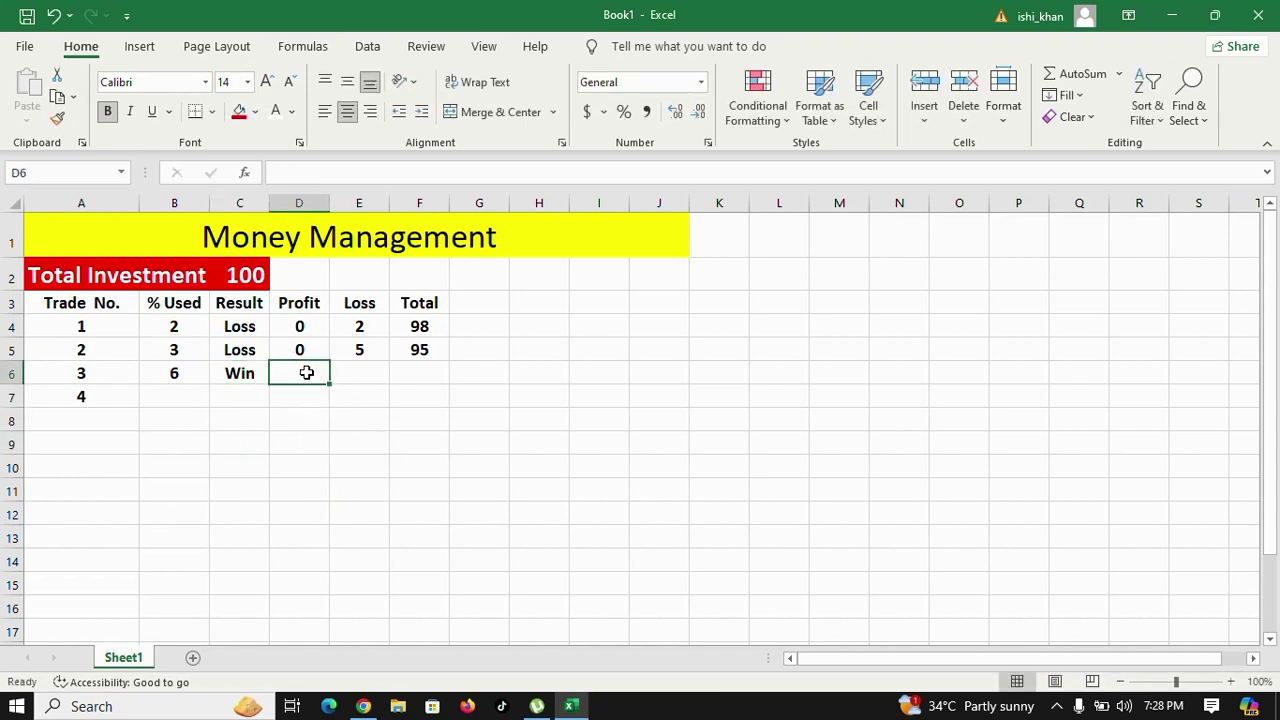
pyautogui.click(194, 372)
pyautogui.click(304, 375)
pyautogui.write('5')
pyautogui.click(383, 447)
# - Enter 0 as the Loss and 100 as the Total of trade 3
pyautogui.click(353, 376)
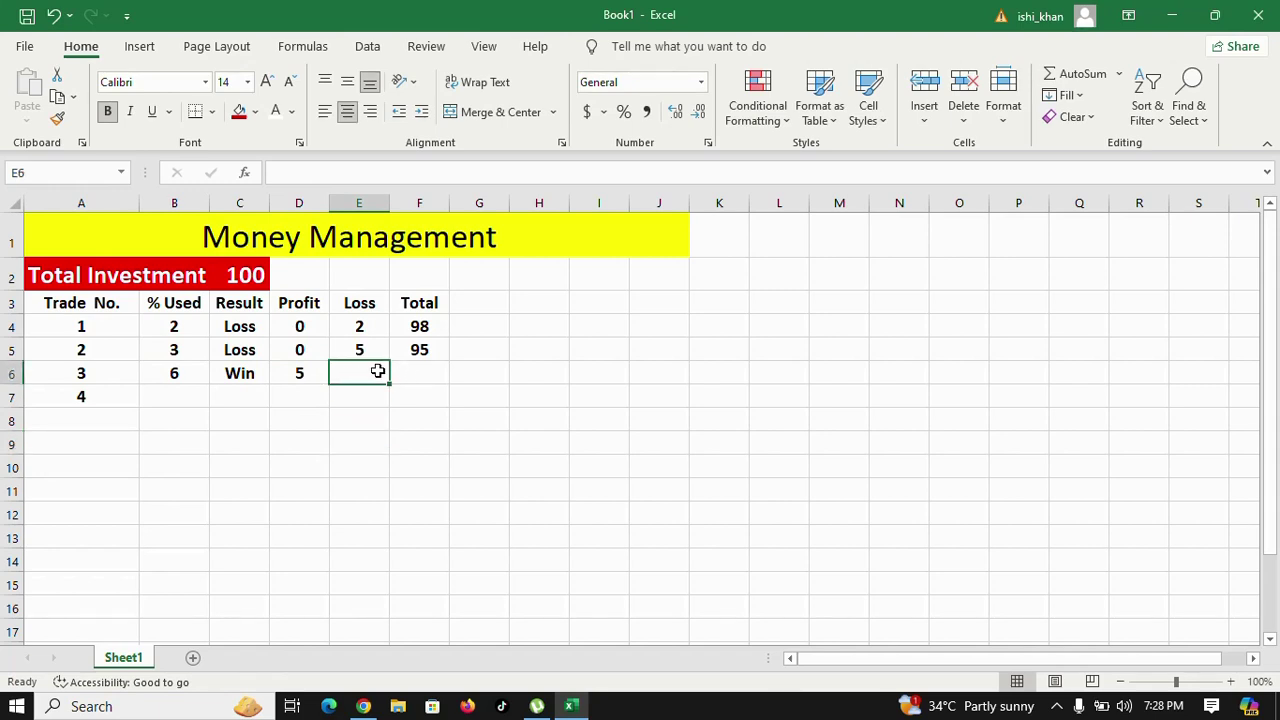
pyautogui.write('0')
pyautogui.click(408, 374)
pyautogui.write('100')
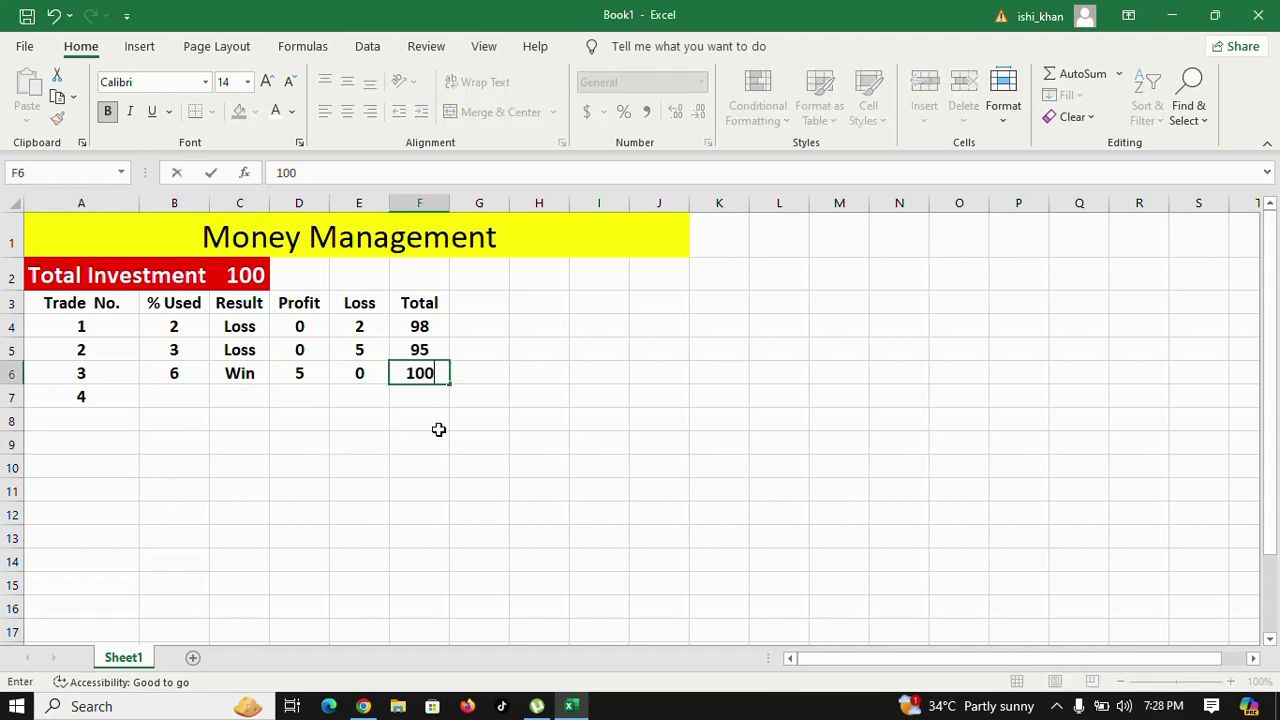
pyautogui.click(442, 464)
pyautogui.moveTo(420, 378); pyautogui.dragTo(120, 369)
# - Enter 2 as the % Used of trade 4 and review the results of trades 1 to 3
pyautogui.click(180, 402)
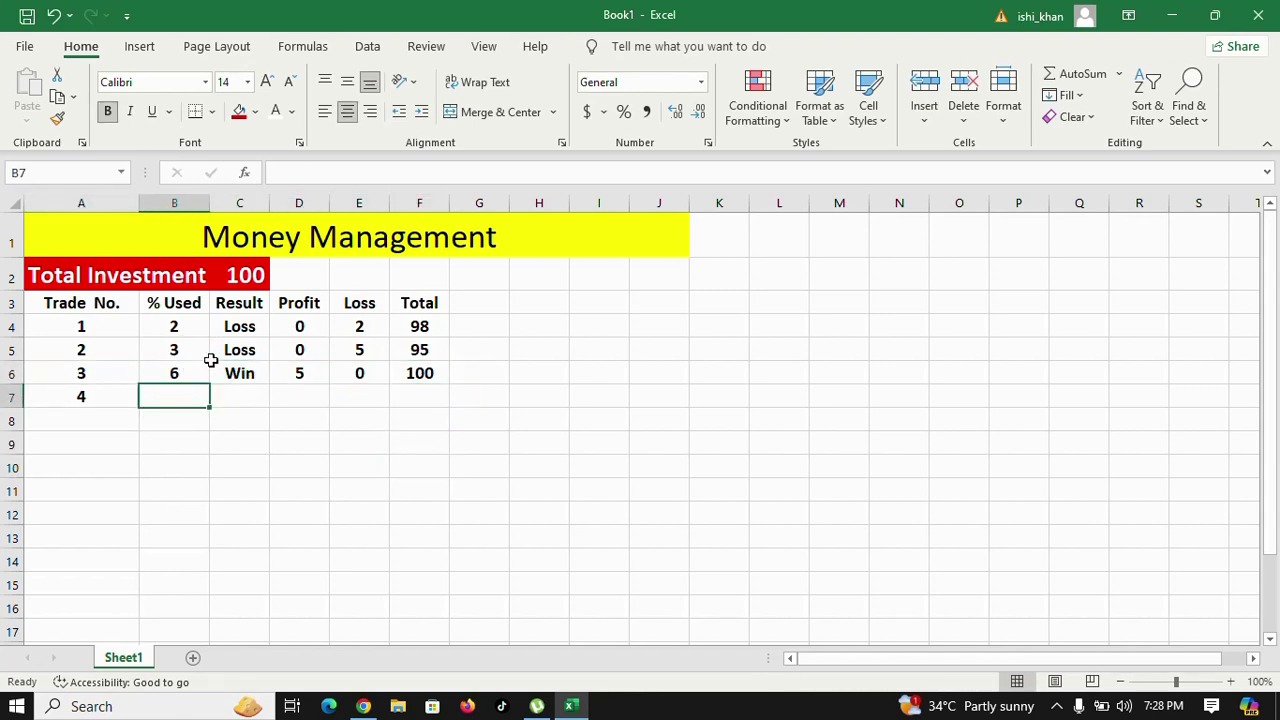
pyautogui.write('2')
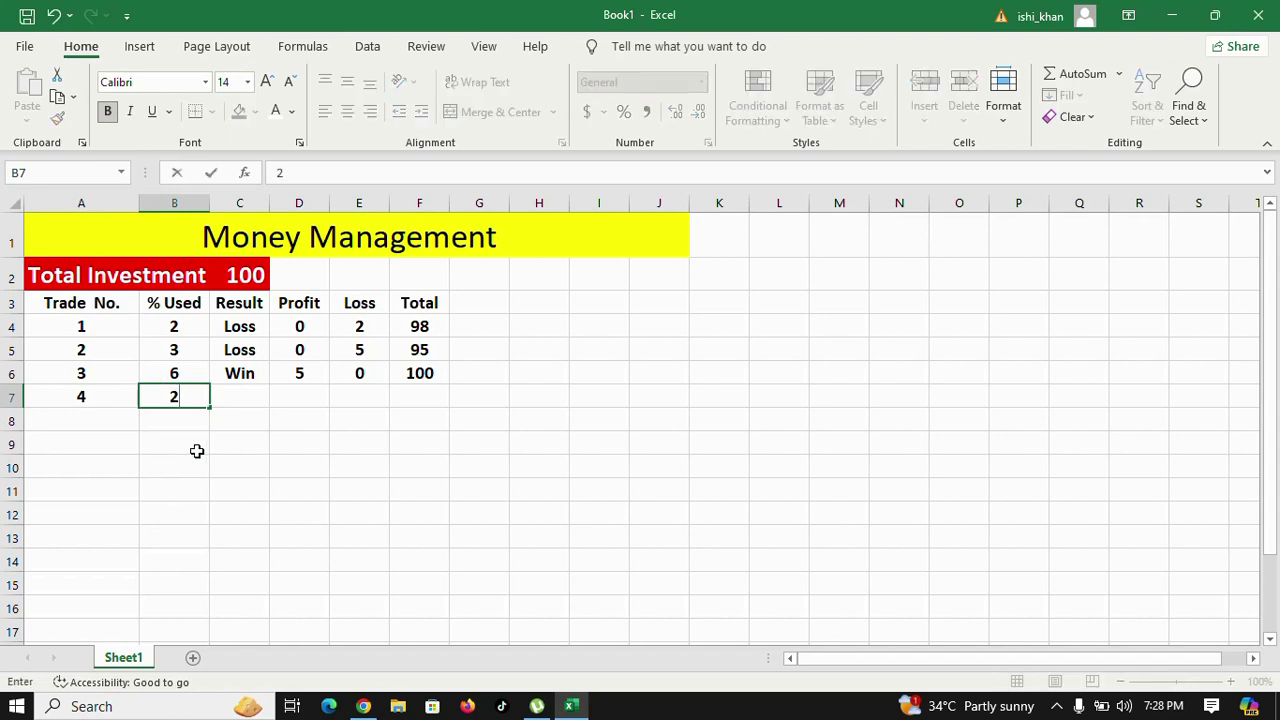
pyautogui.press('Return')
pyautogui.click(183, 397)
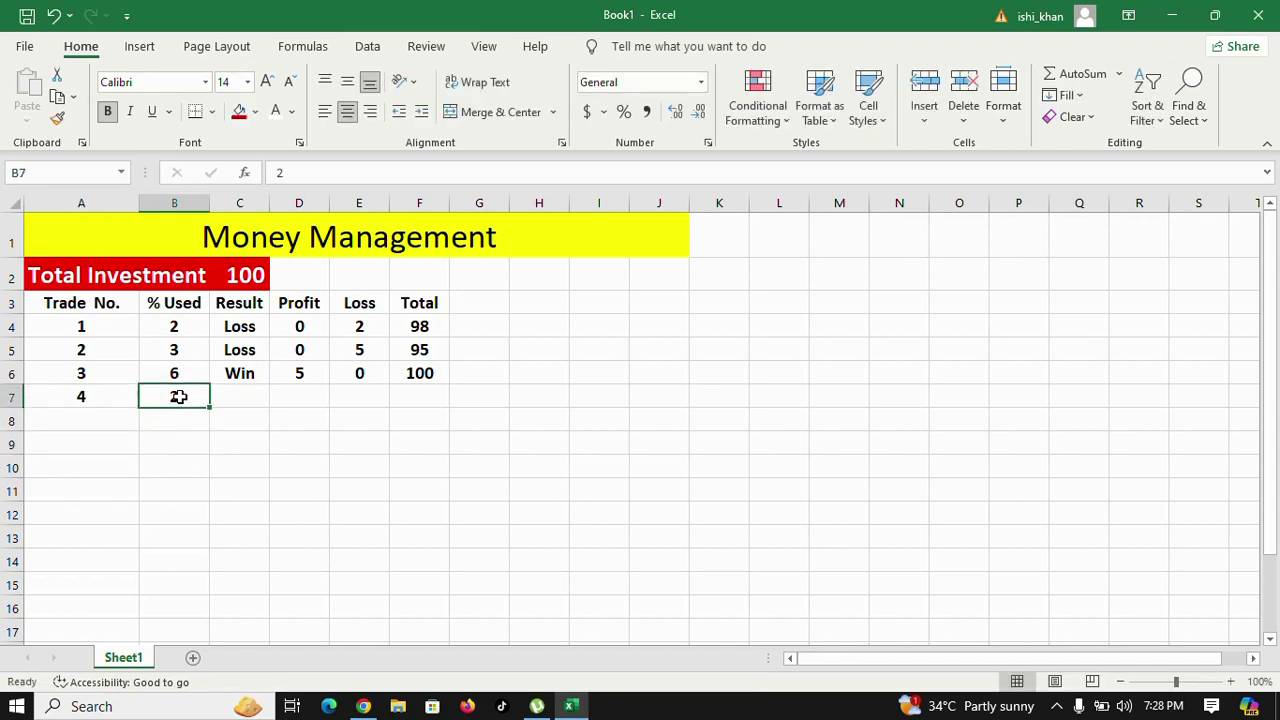
pyautogui.click(176, 325)
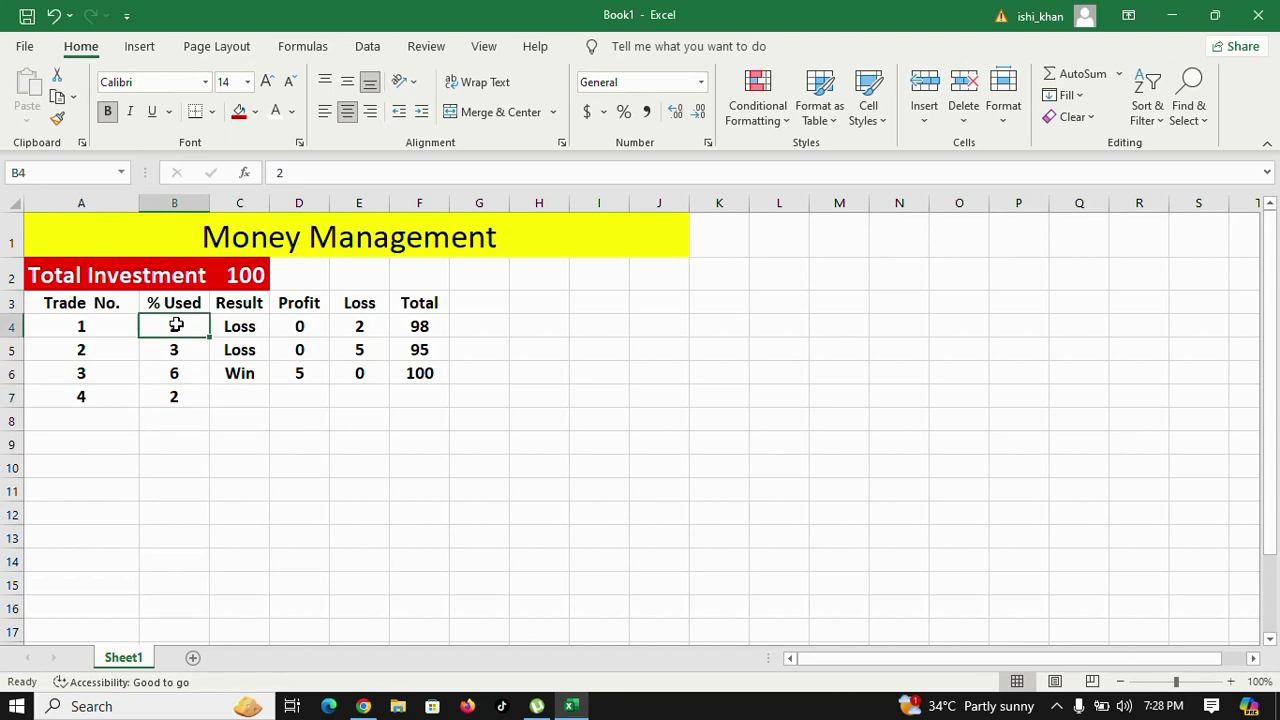
pyautogui.click(420, 372)
pyautogui.moveTo(420, 372); pyautogui.dragTo(240, 328)
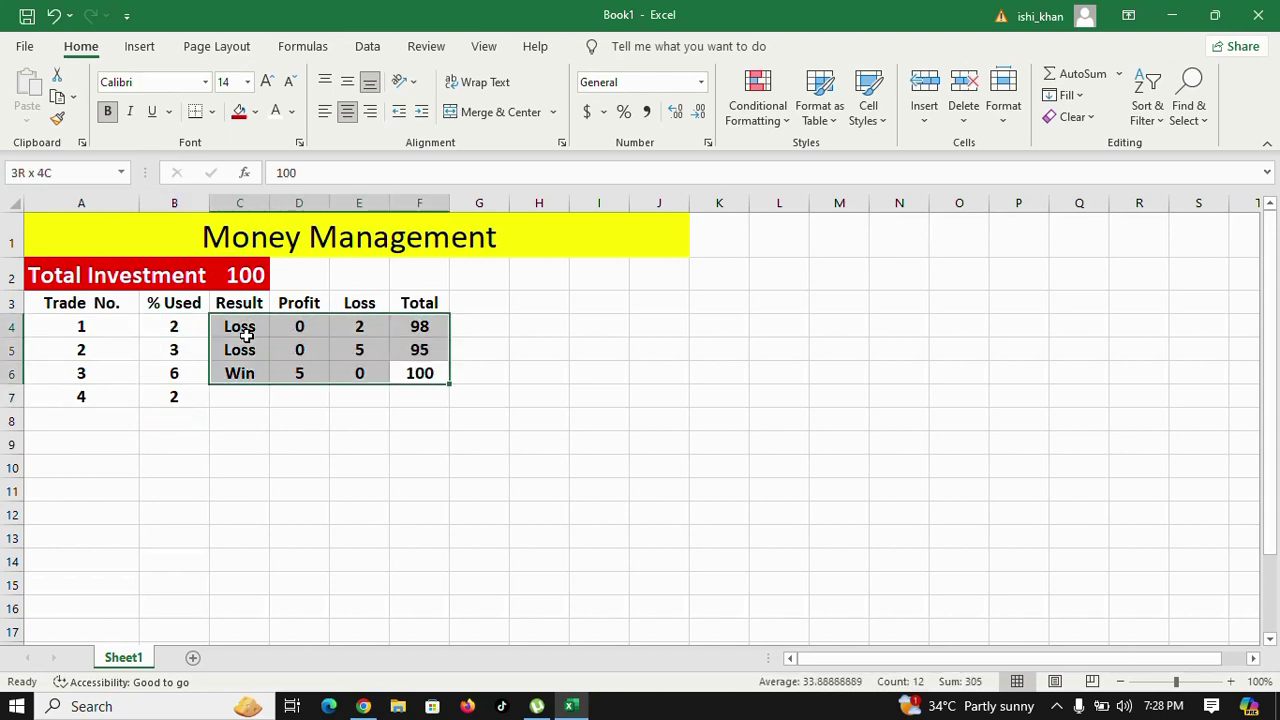
pyautogui.click(184, 329)
# - Clear the % Used of trade 4 and change the Result of trade 3 to Loss
pyautogui.click(181, 399)
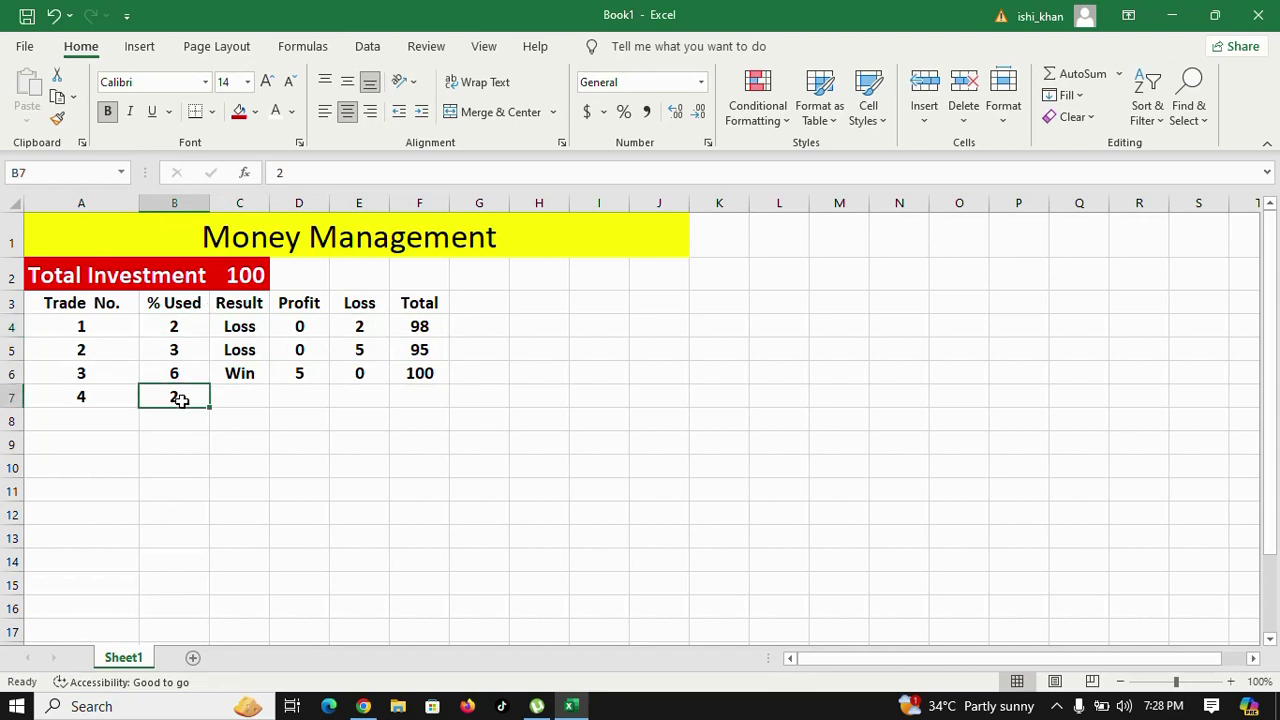
pyautogui.press('BackSpace')
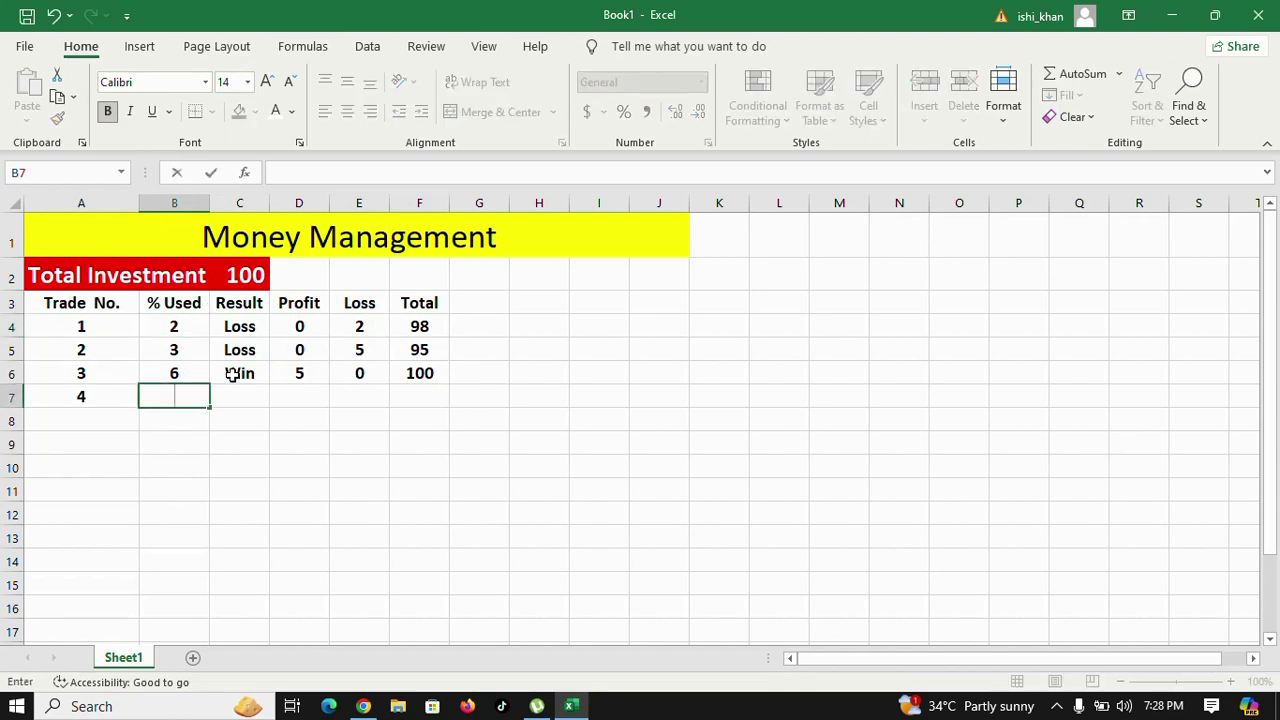
pyautogui.click(240, 374)
pyautogui.write('loss')
pyautogui.click(177, 372)
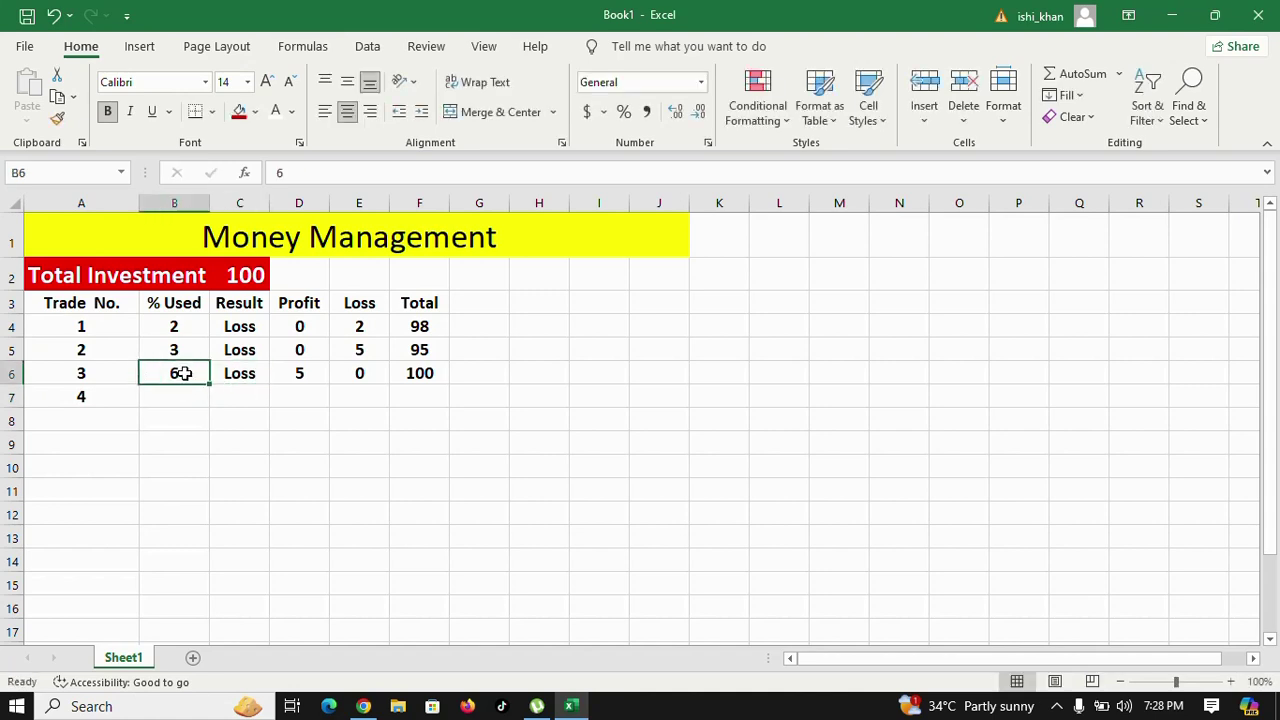
# - Set the Profit of trade 3 to 0 and its Loss to 11
pyautogui.click(312, 377)
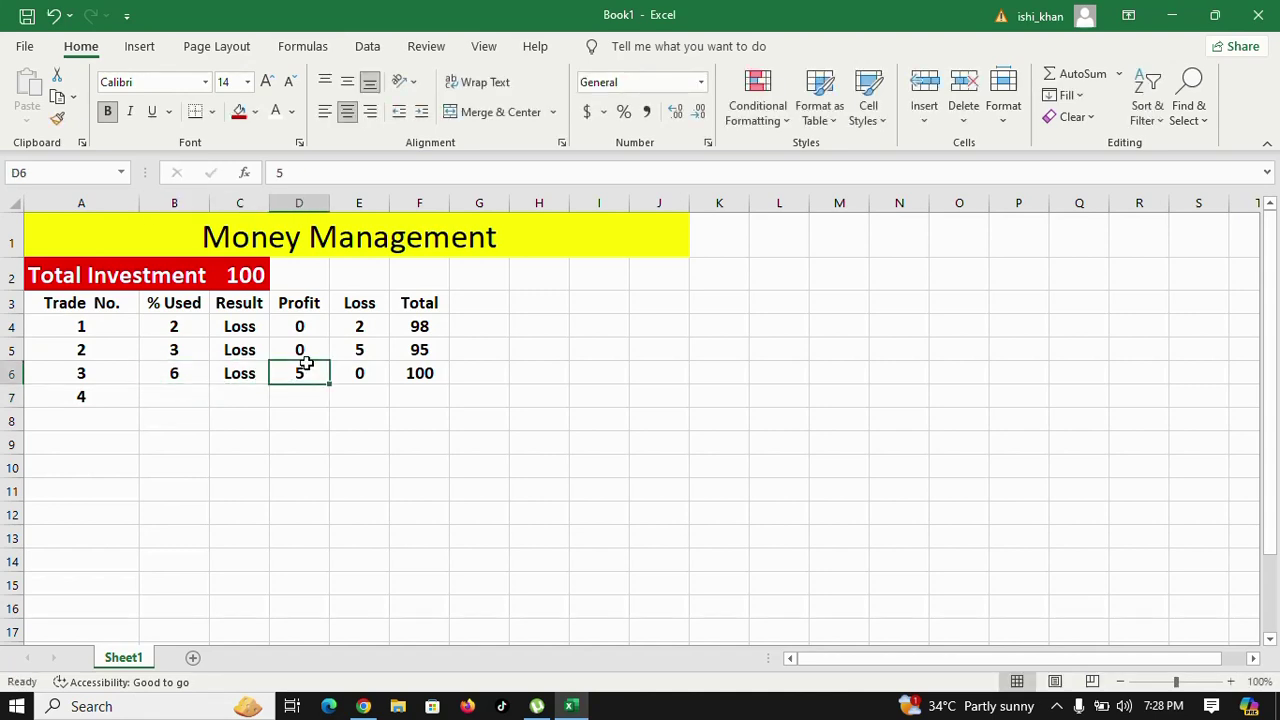
pyautogui.write('0')
pyautogui.click(357, 374)
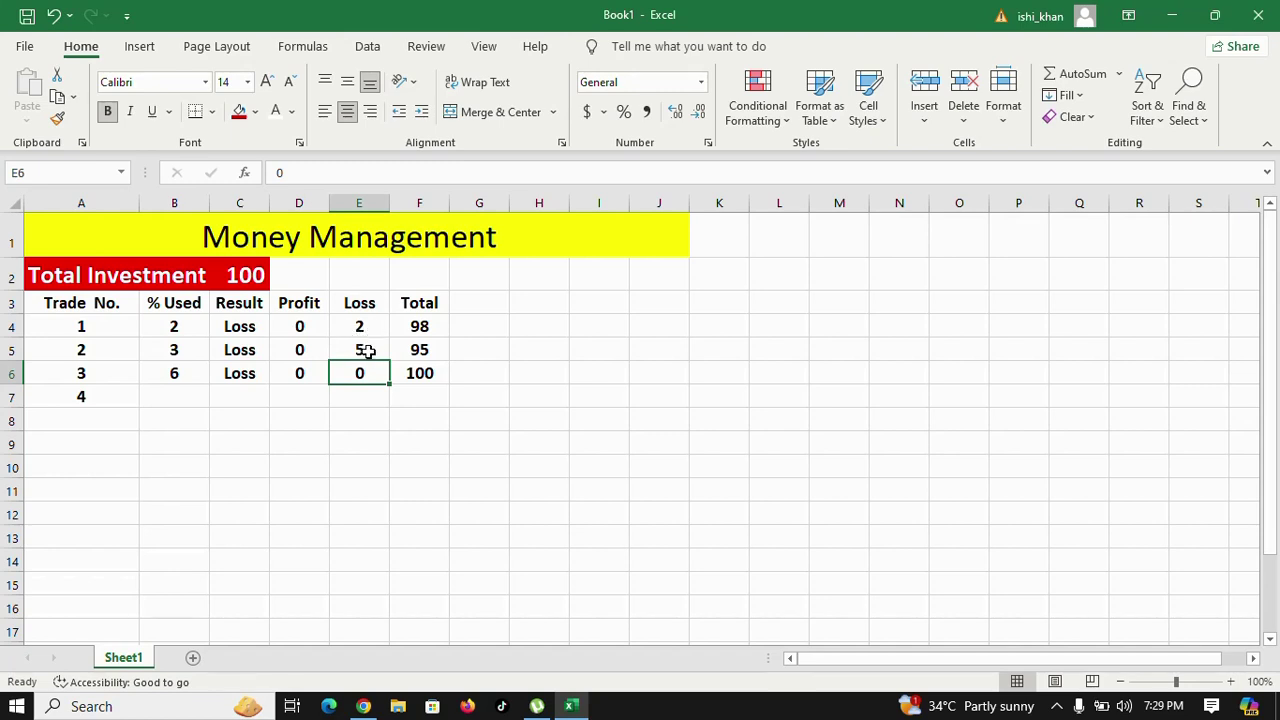
pyautogui.click(368, 351)
pyautogui.click(365, 372)
pyautogui.write('11')
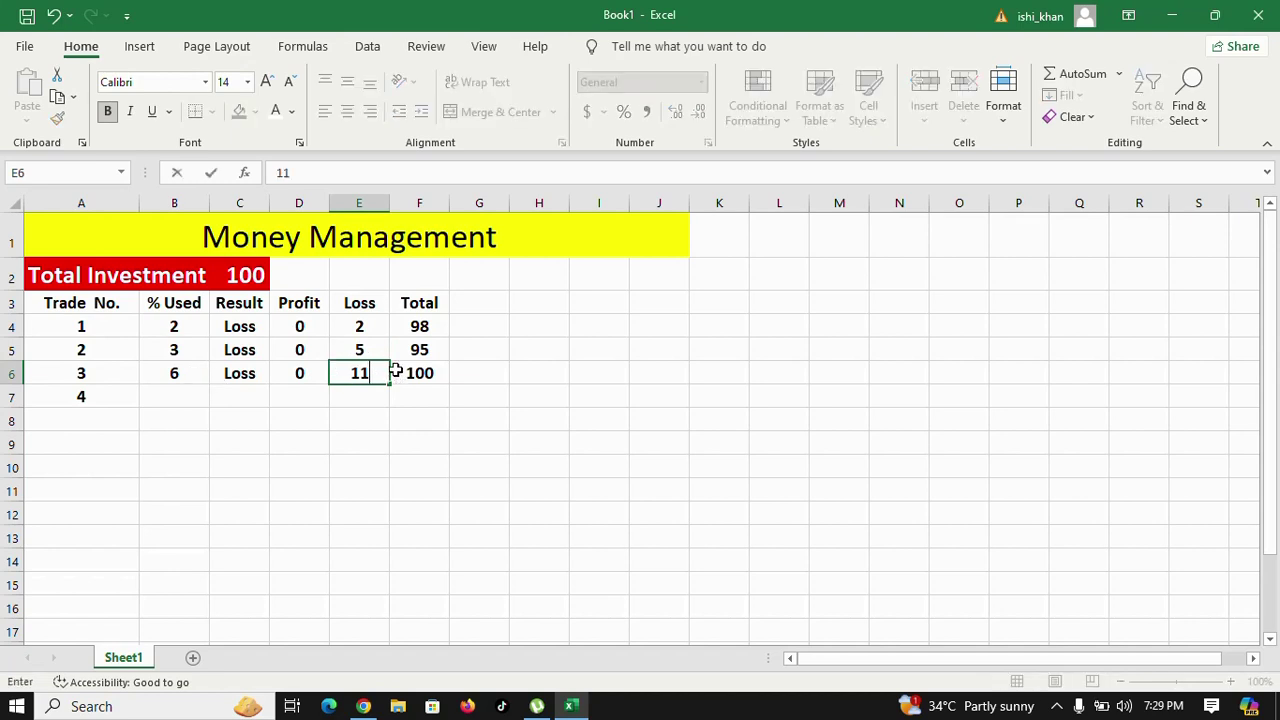
# - Replace the Total of trade 3 with 89 and review that trade's row
pyautogui.click(430, 374)
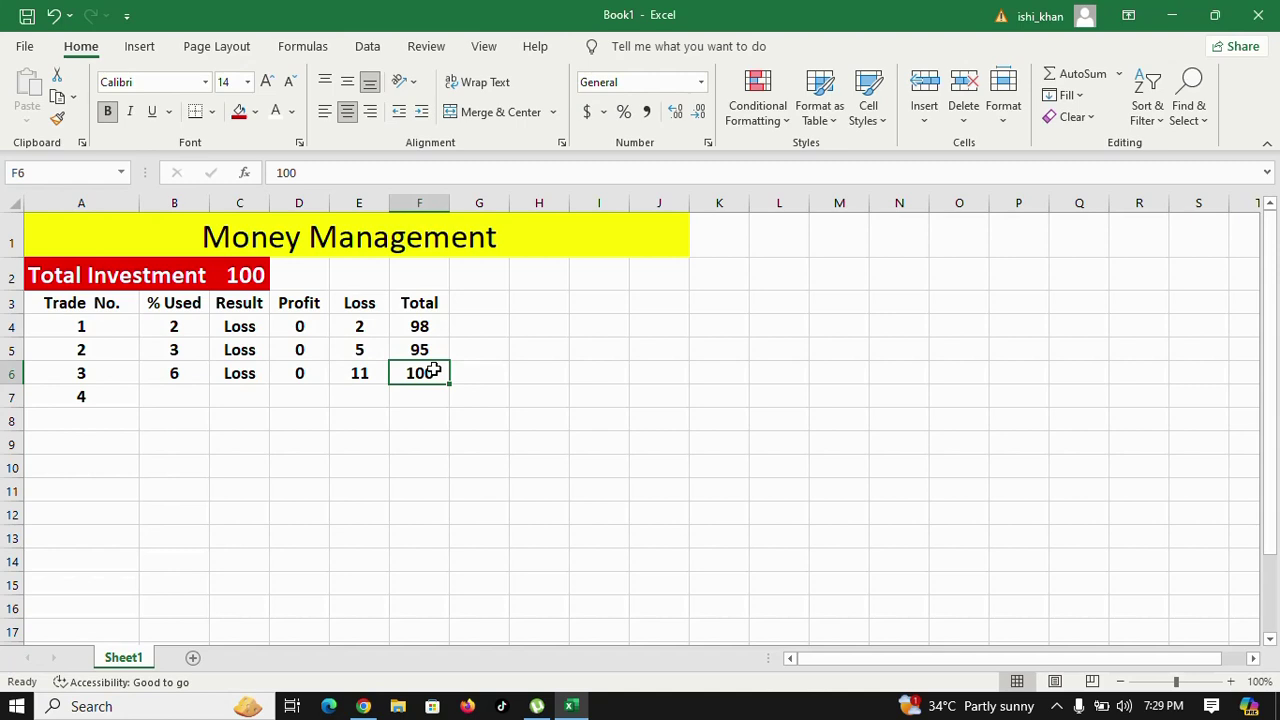
pyautogui.write('89')
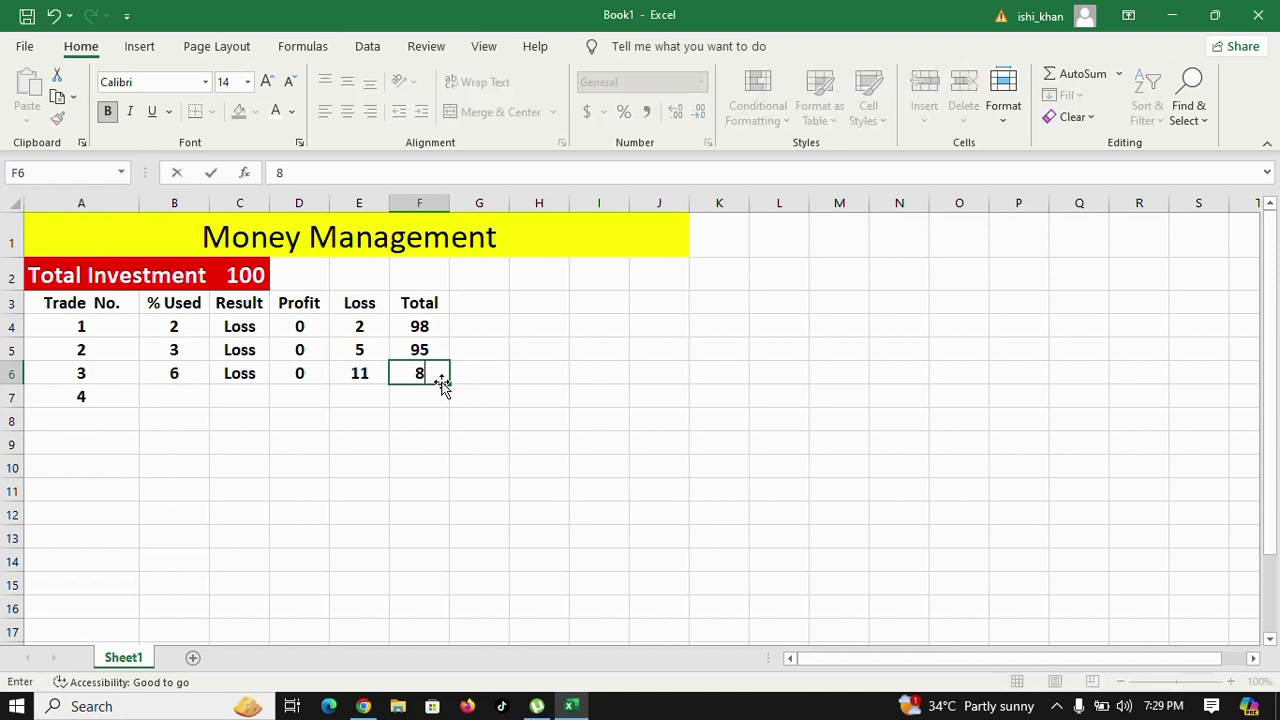
pyautogui.click(440, 432)
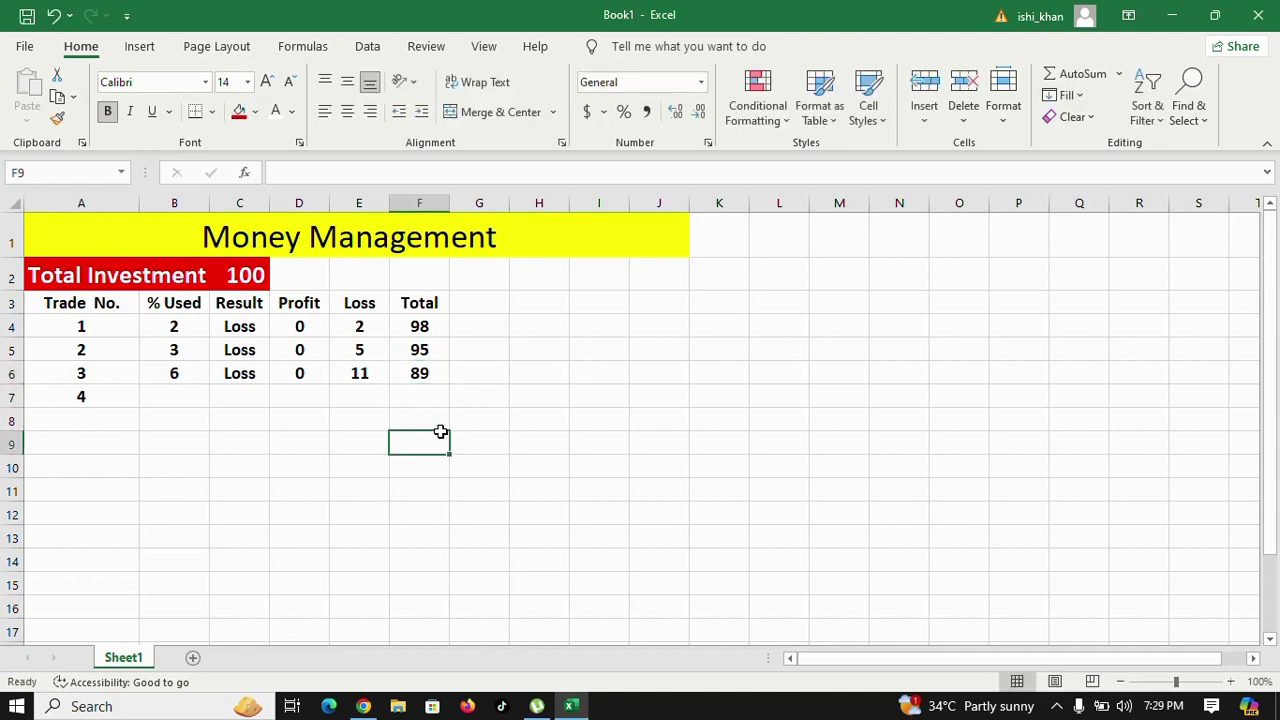
pyautogui.click(425, 374)
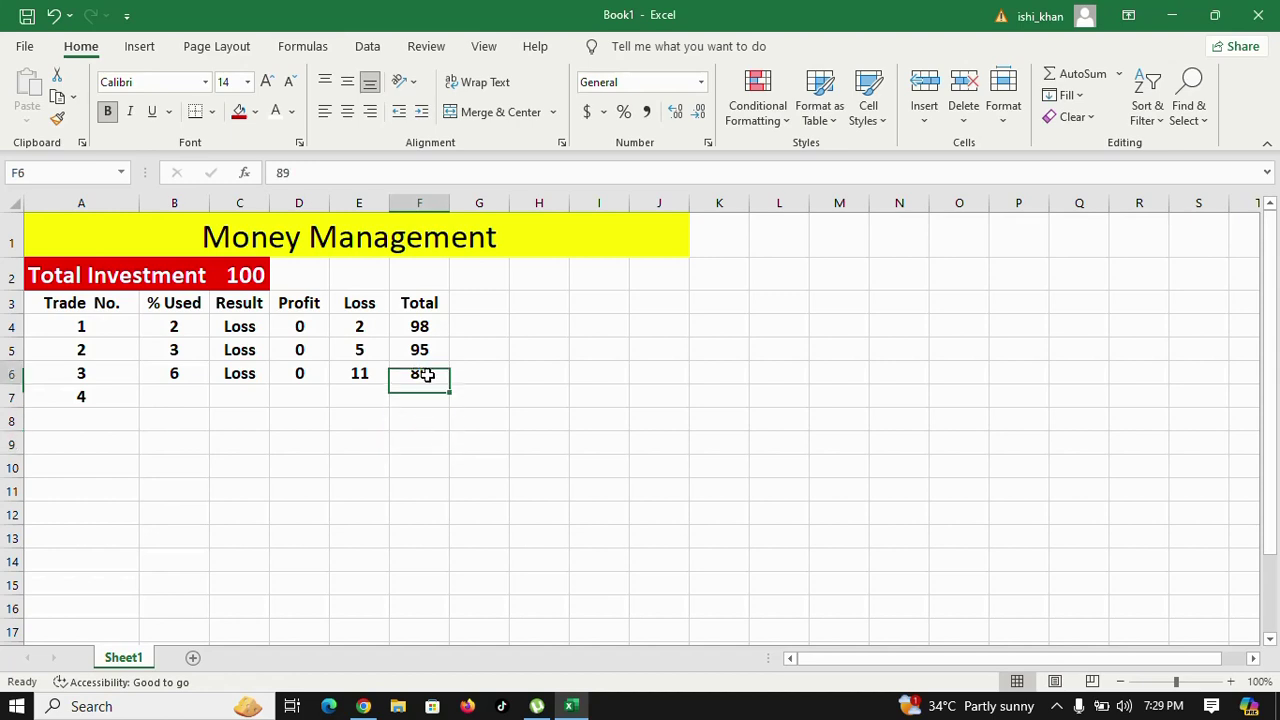
pyautogui.moveTo(425, 374); pyautogui.dragTo(160, 378)
pyautogui.click(176, 398)
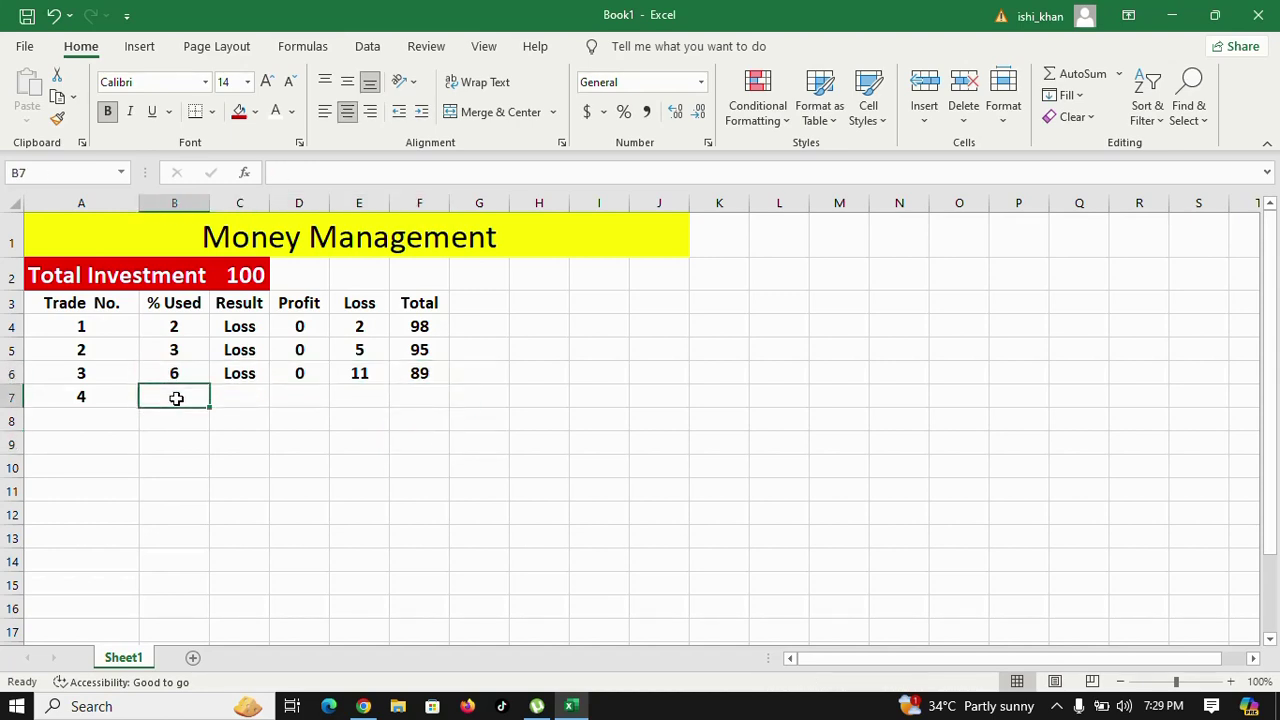
pyautogui.click(240, 466)
pyautogui.click(184, 397)
pyautogui.moveTo(211, 394); pyautogui.dragTo(423, 394)
pyautogui.click(111, 400)
pyautogui.moveTo(169, 397); pyautogui.dragTo(115, 400)
pyautogui.click(428, 442)
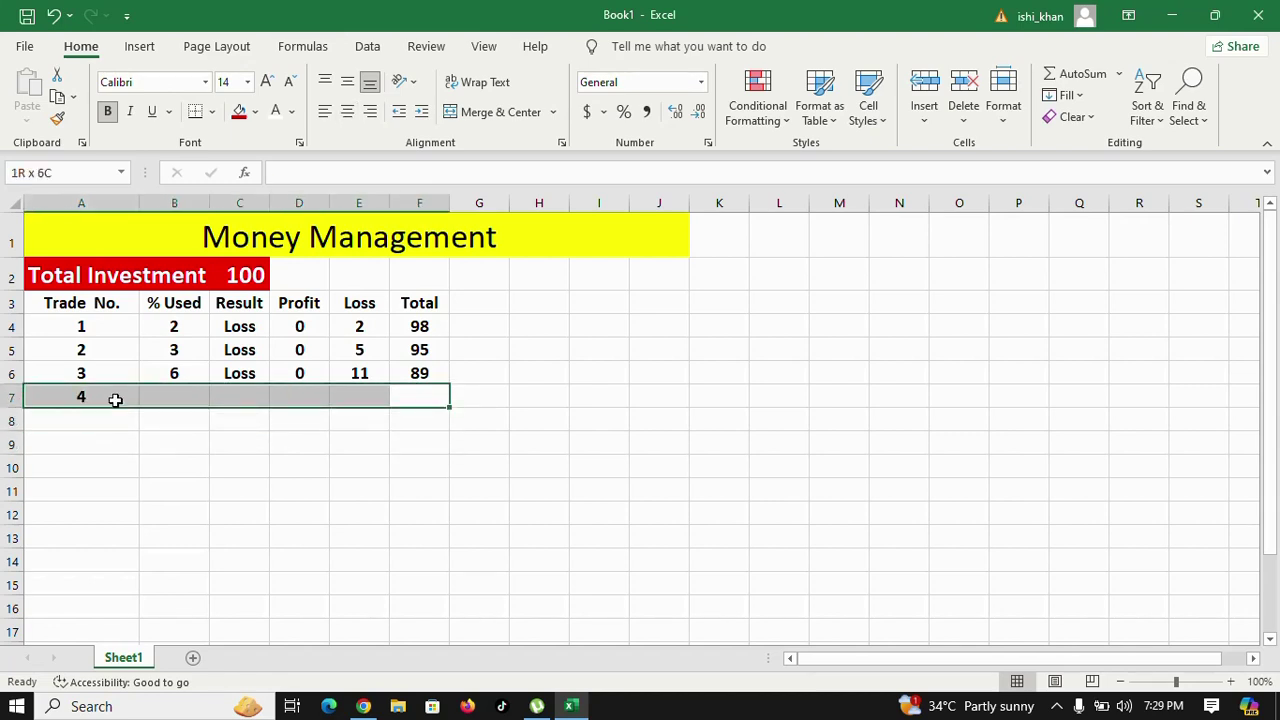
pyautogui.click(174, 442)
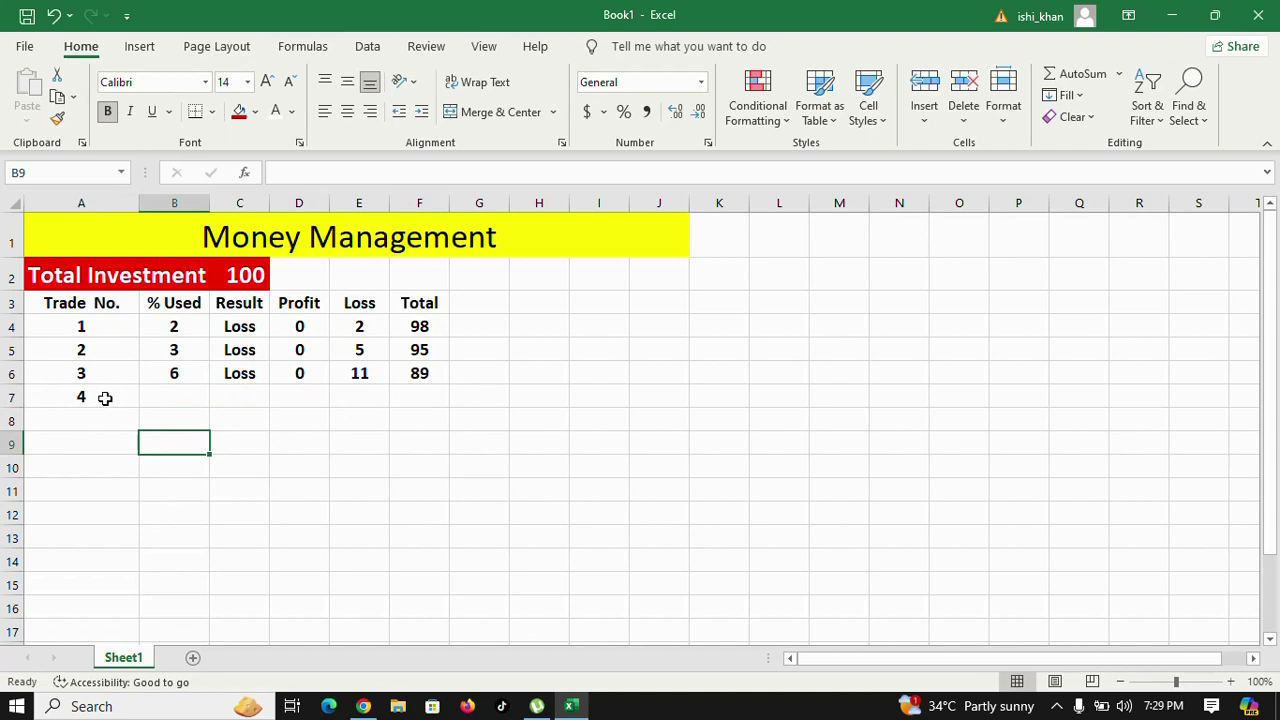
pyautogui.moveTo(105, 398); pyautogui.dragTo(417, 397)
pyautogui.click(357, 440)
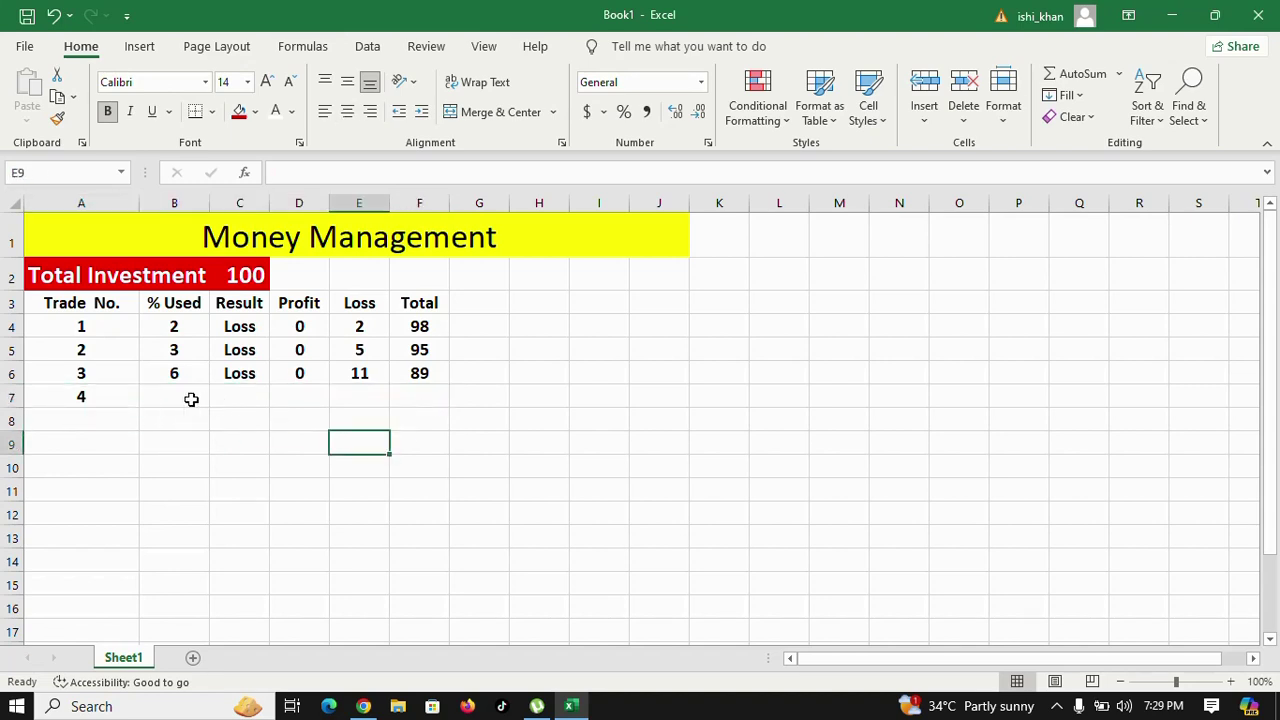
pyautogui.click(181, 397)
pyautogui.click(195, 436)
pyautogui.moveTo(100, 397); pyautogui.dragTo(389, 391)
pyautogui.click(403, 440)
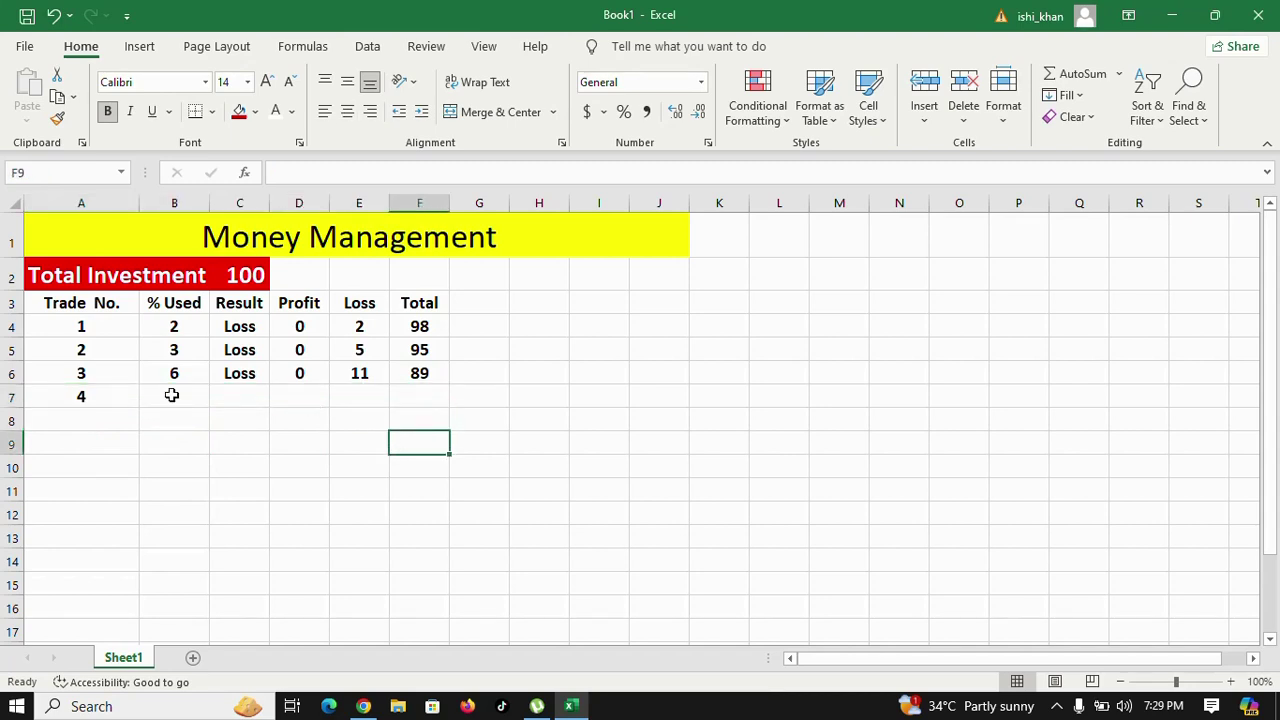
pyautogui.click(371, 376)
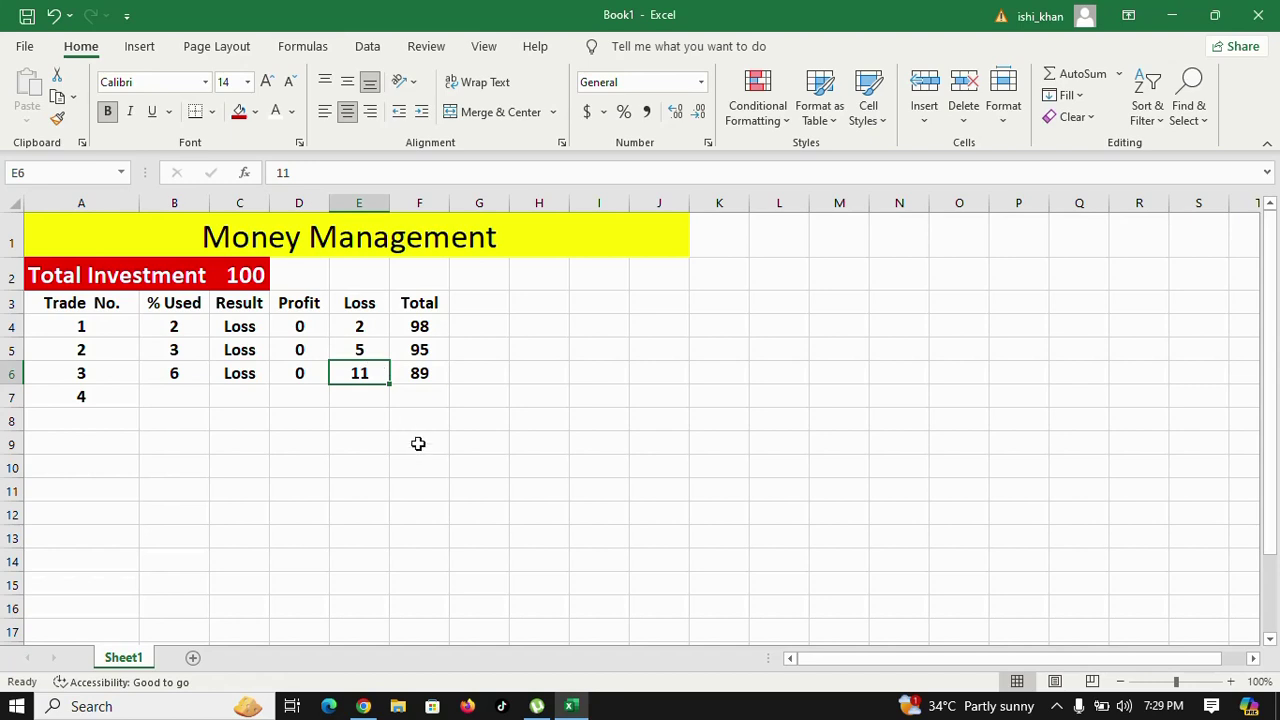
pyautogui.click(179, 395)
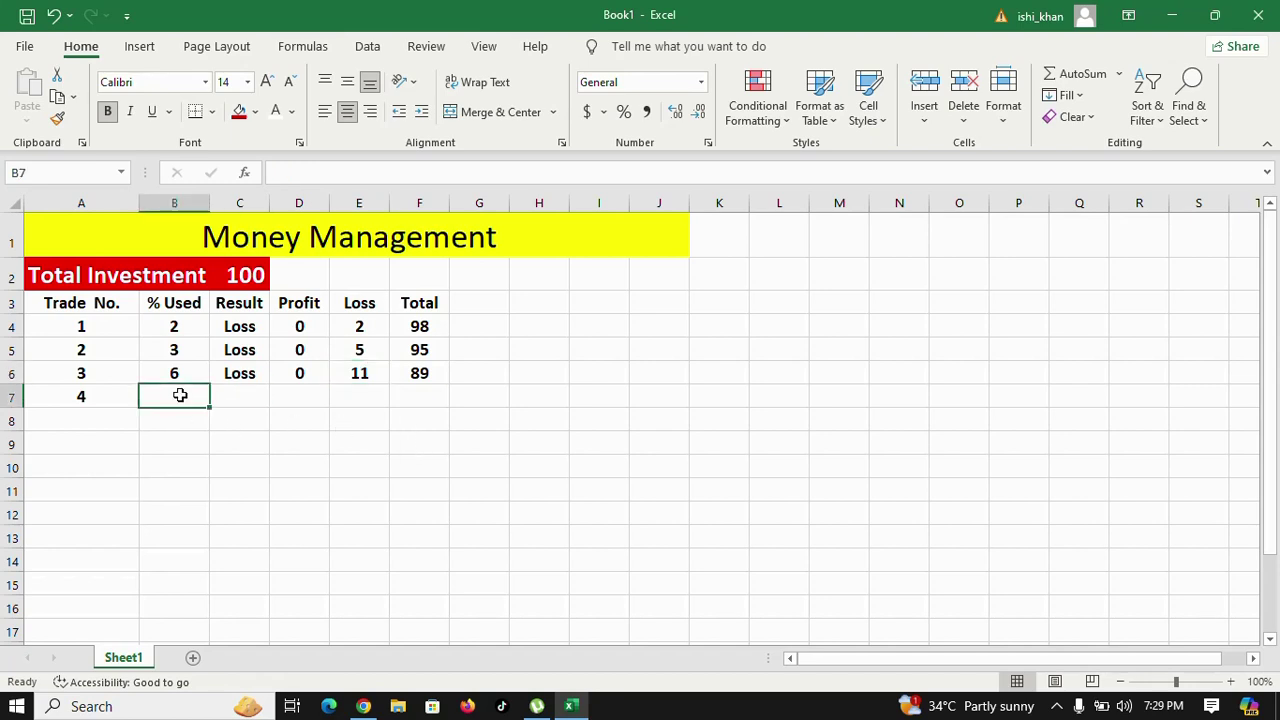
# - Enter 12 as the % Used of trade 4 and review the percentages of trades 2 to 4
pyautogui.write('12')
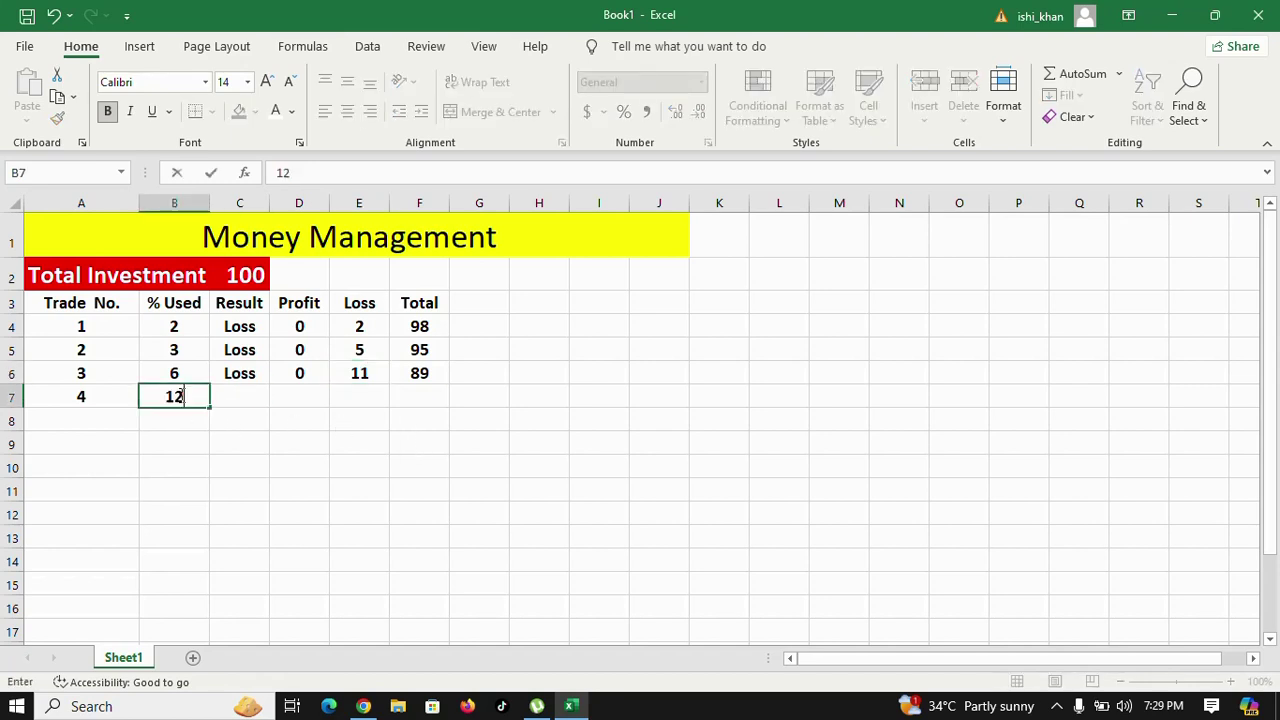
pyautogui.click(260, 456)
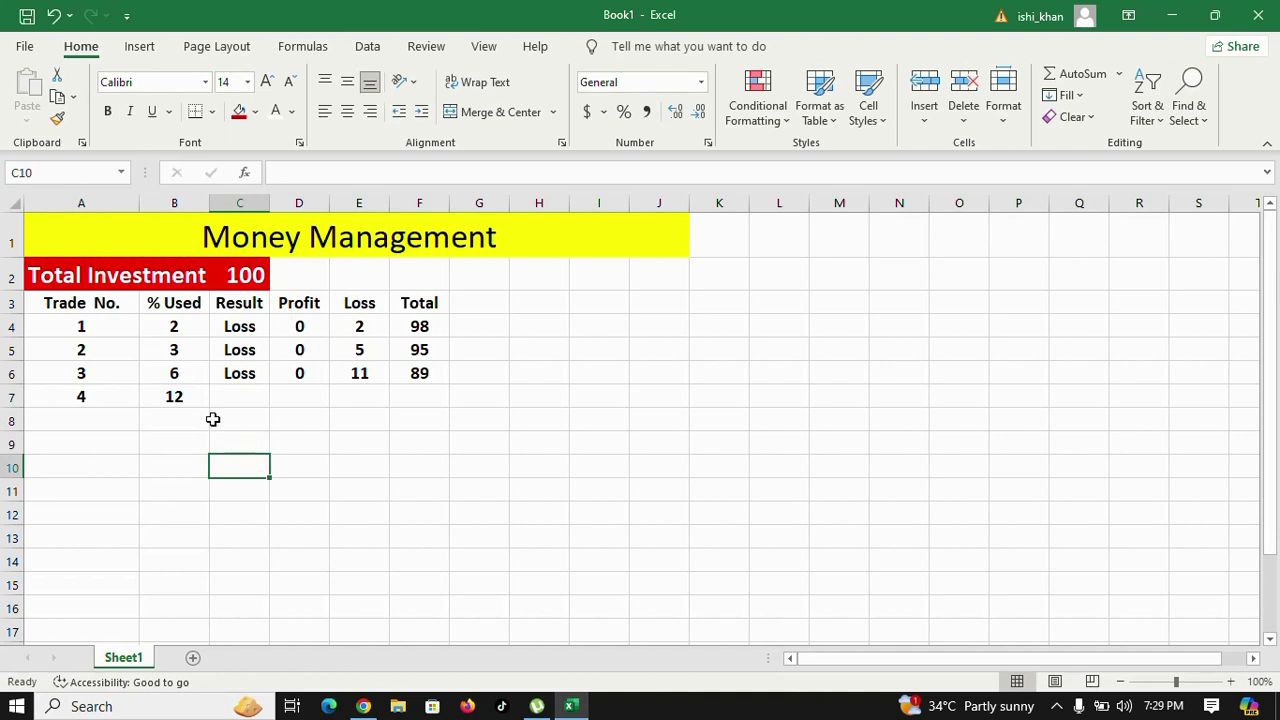
pyautogui.click(185, 374)
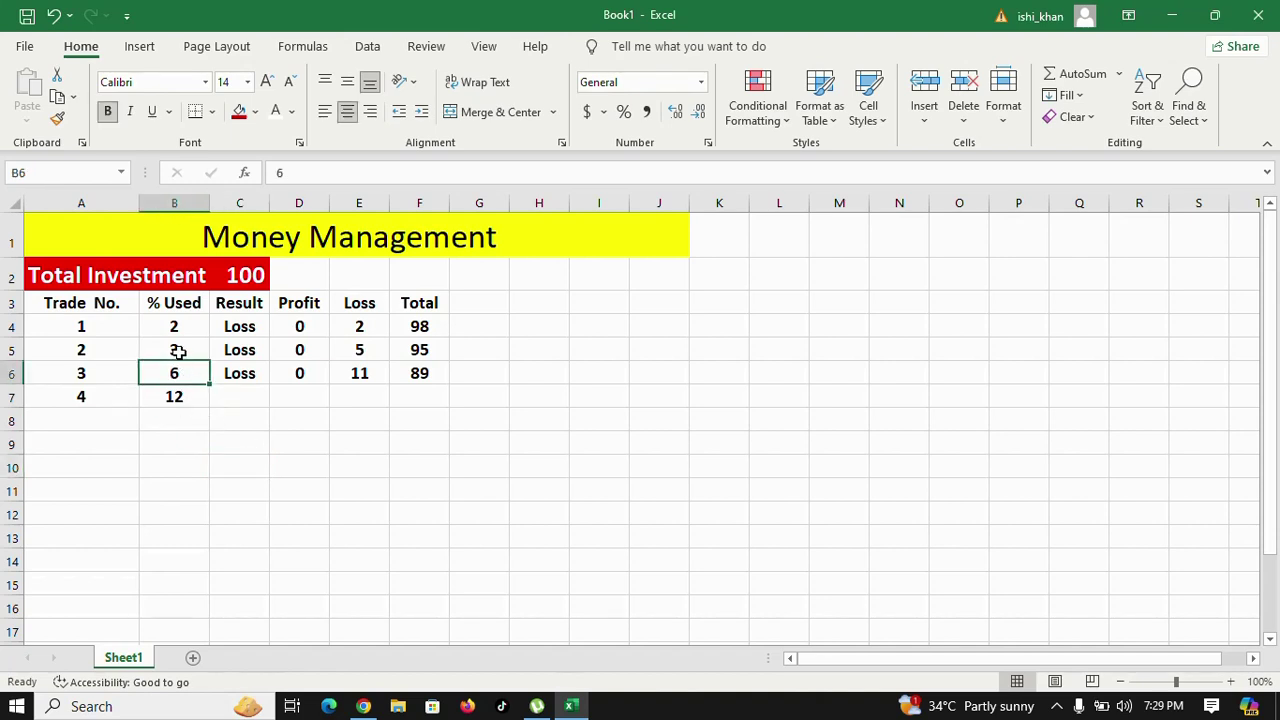
pyautogui.click(178, 352)
pyautogui.click(178, 372)
pyautogui.click(177, 397)
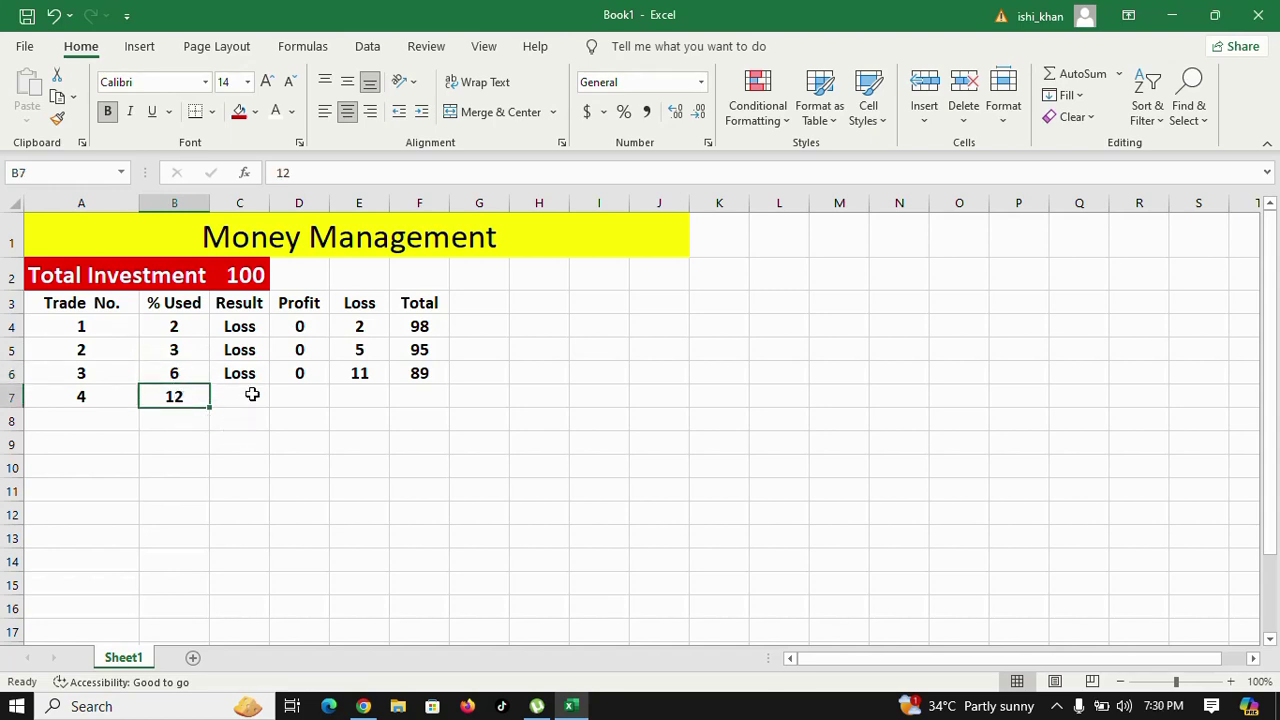
# - Enter Win as the Result of trade 4
pyautogui.click(231, 394)
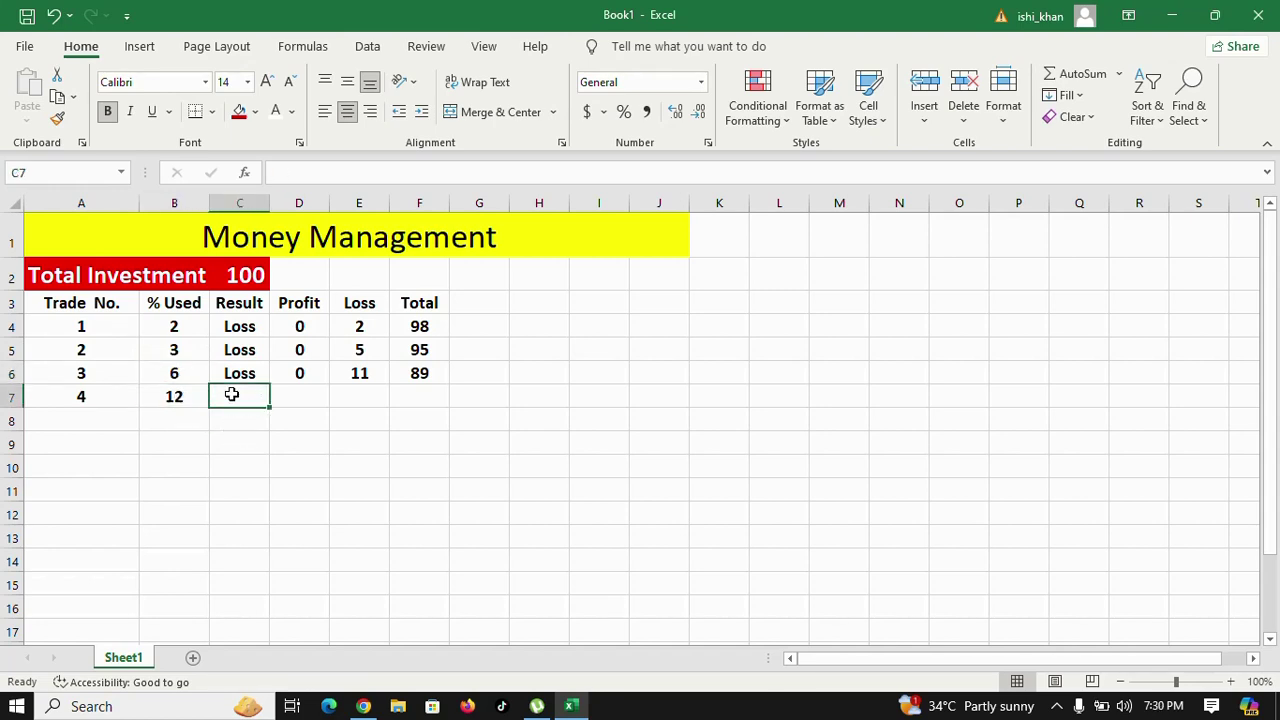
pyautogui.write('Win')
pyautogui.click(338, 450)
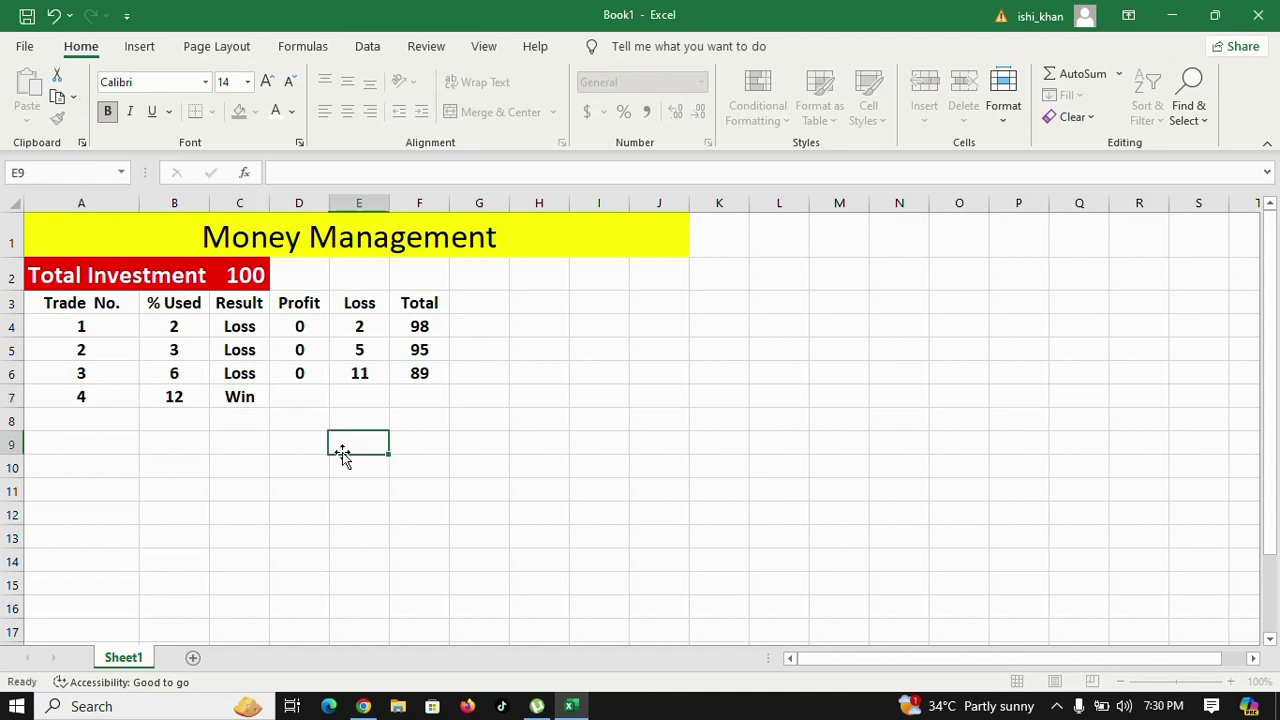
# - Set the Profit of trade 4 to 11 and its Loss to 0
pyautogui.click(176, 400)
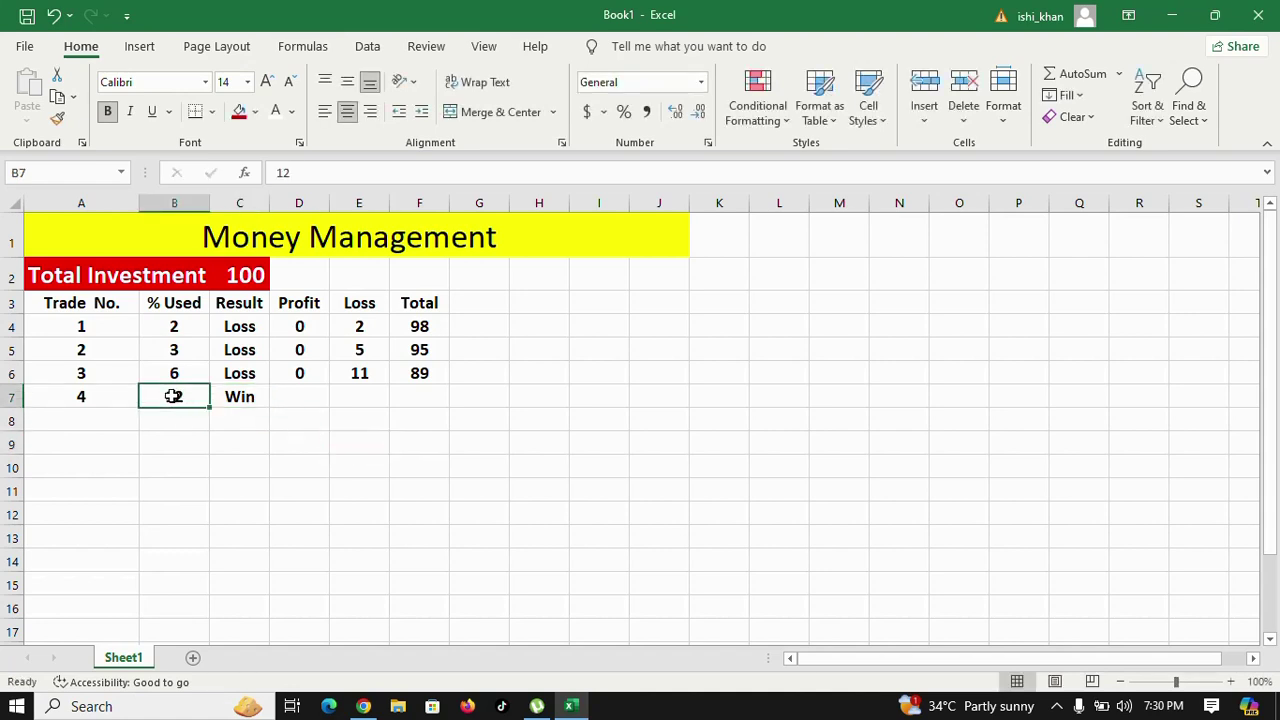
pyautogui.click(308, 392)
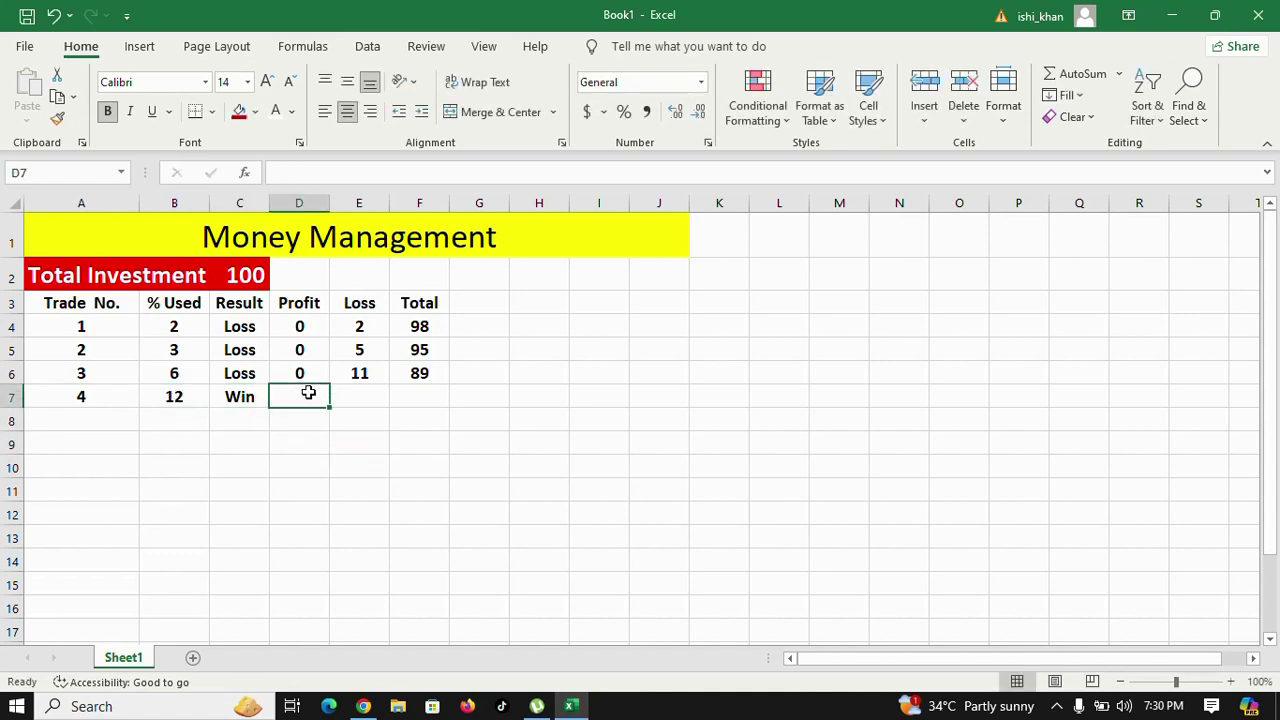
pyautogui.write('11')
pyautogui.click(358, 442)
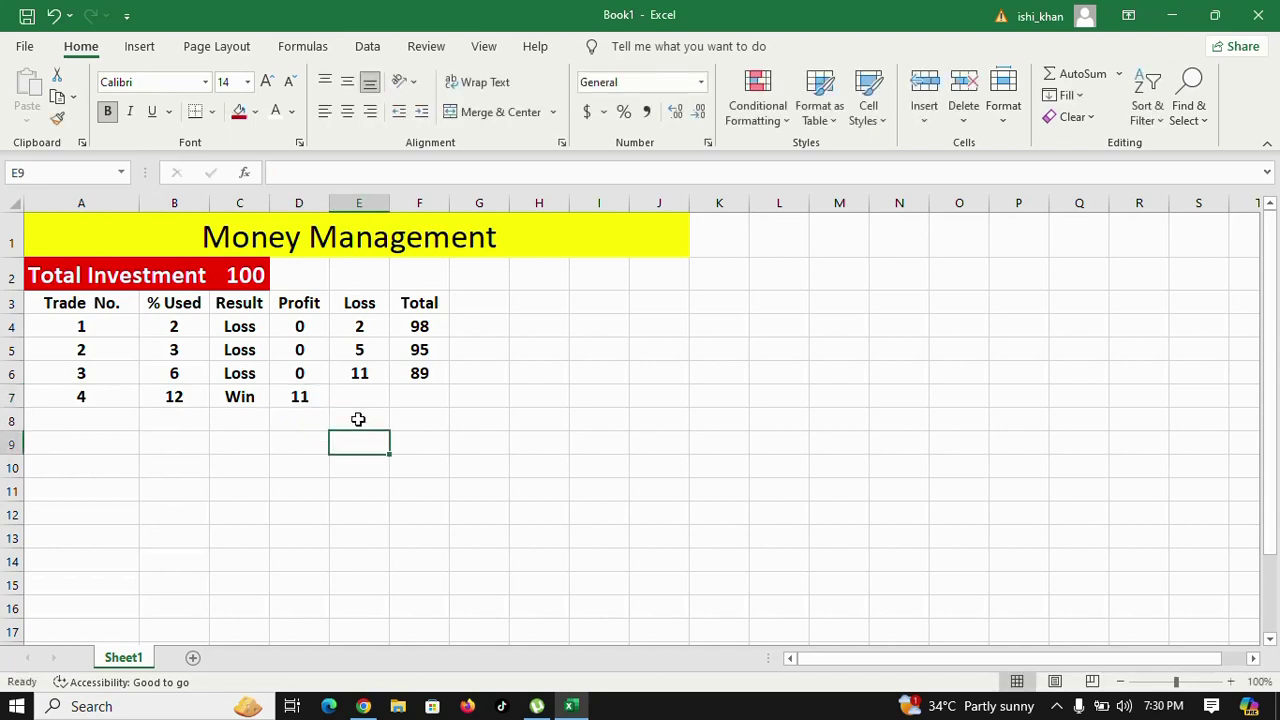
pyautogui.click(355, 396)
pyautogui.write('0')
# - Enter 100 as the Total of trade 4 and review that trade's row
pyautogui.click(414, 397)
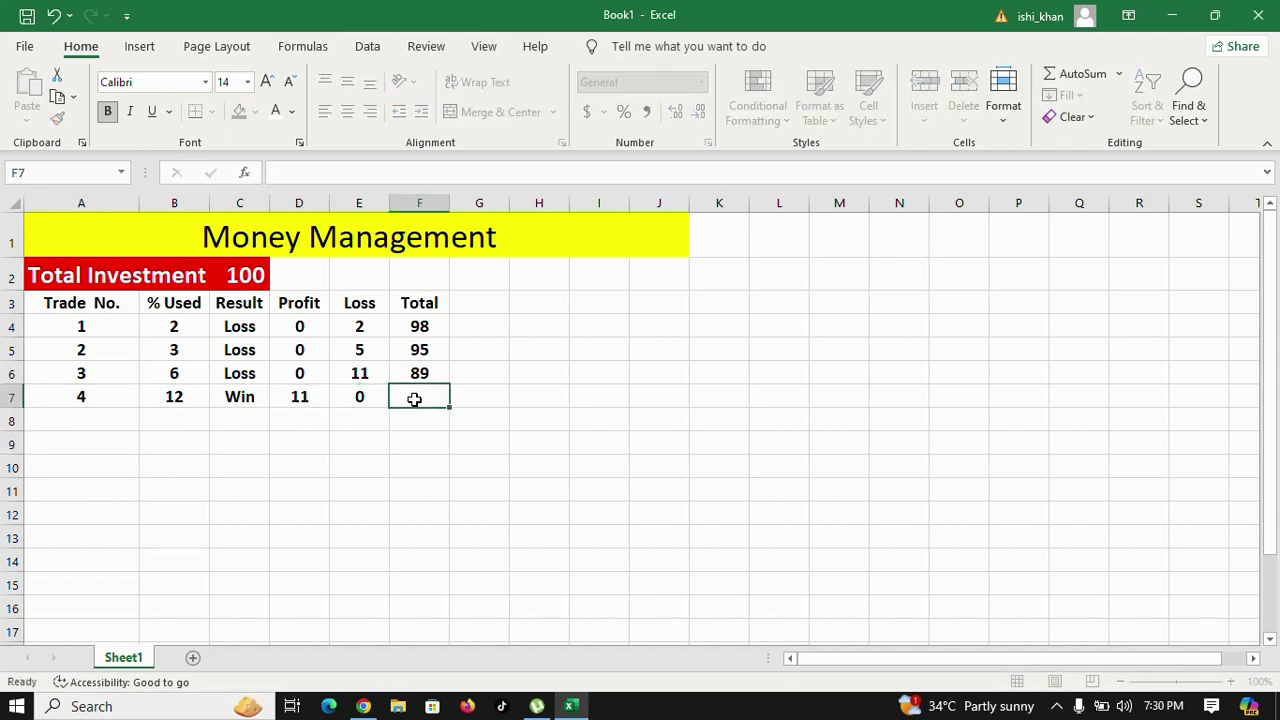
pyautogui.click(414, 373)
pyautogui.click(422, 398)
pyautogui.write('100')
pyautogui.click(429, 449)
pyautogui.moveTo(422, 398); pyautogui.dragTo(129, 396)
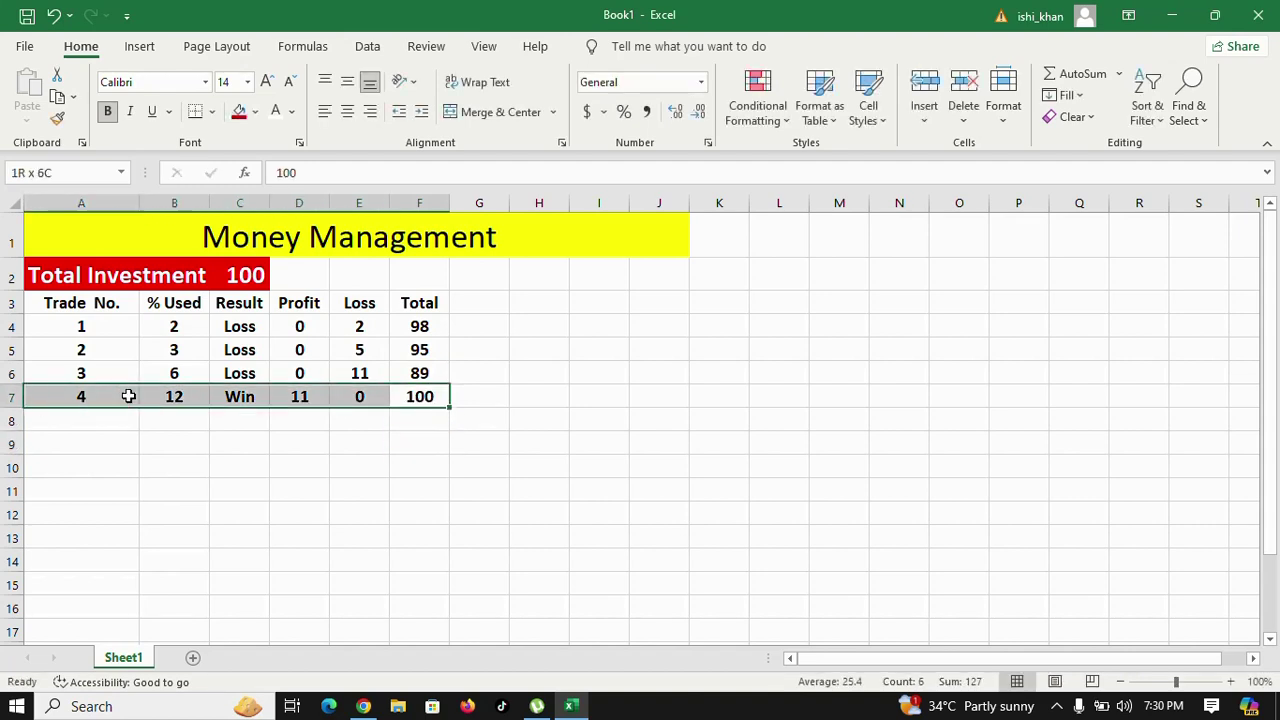
# - Add trade number 5 below trade 4 with a % Used of 2
pyautogui.click(105, 419)
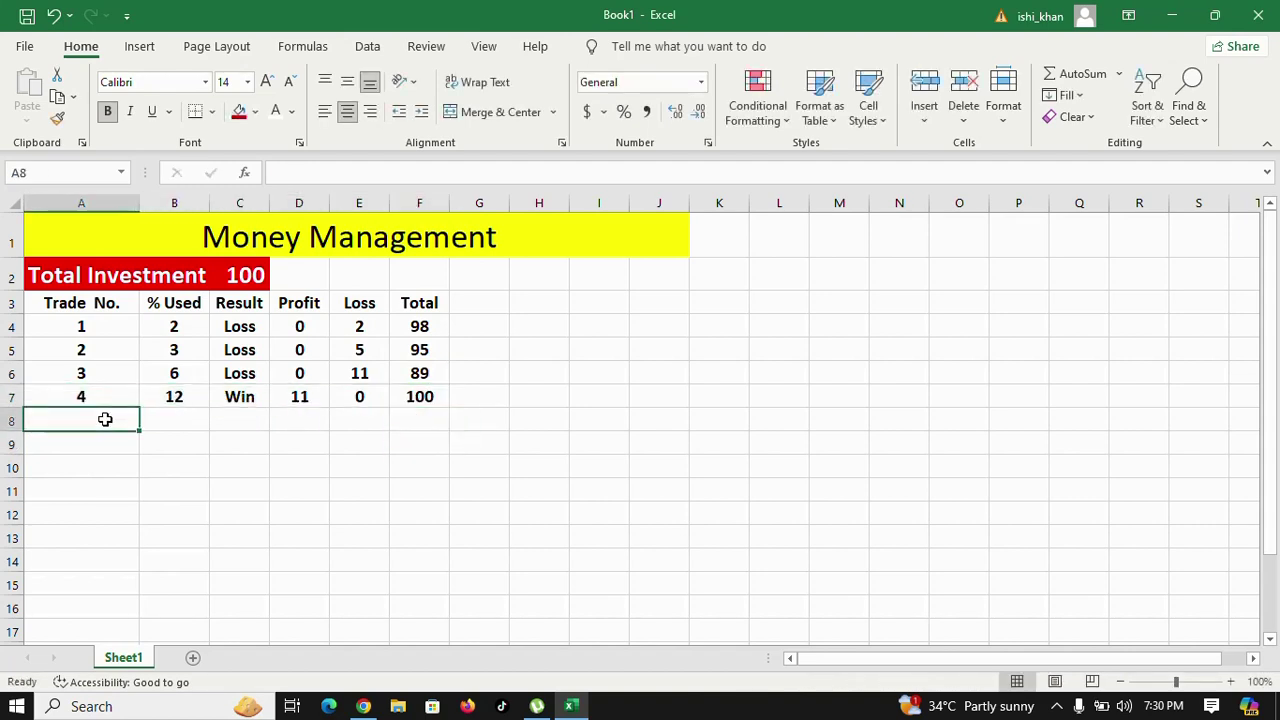
pyautogui.write('5')
pyautogui.click(171, 423)
pyautogui.write('2')
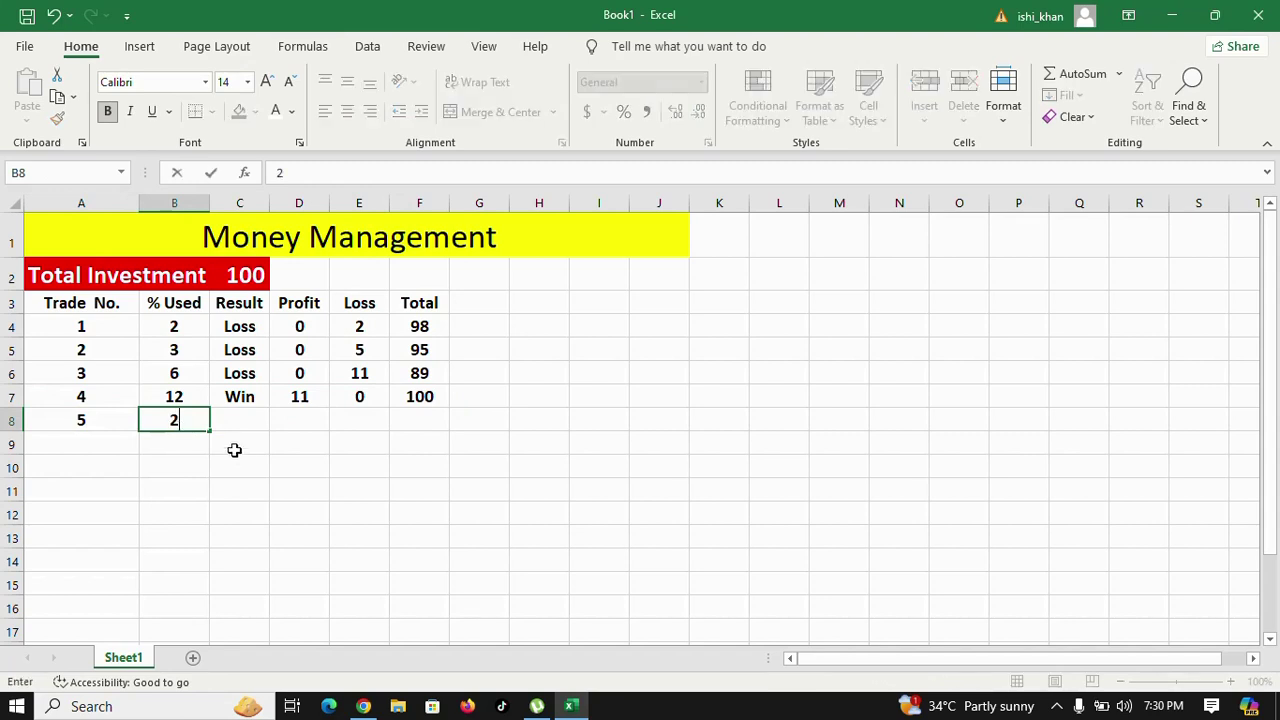
pyautogui.click(240, 489)
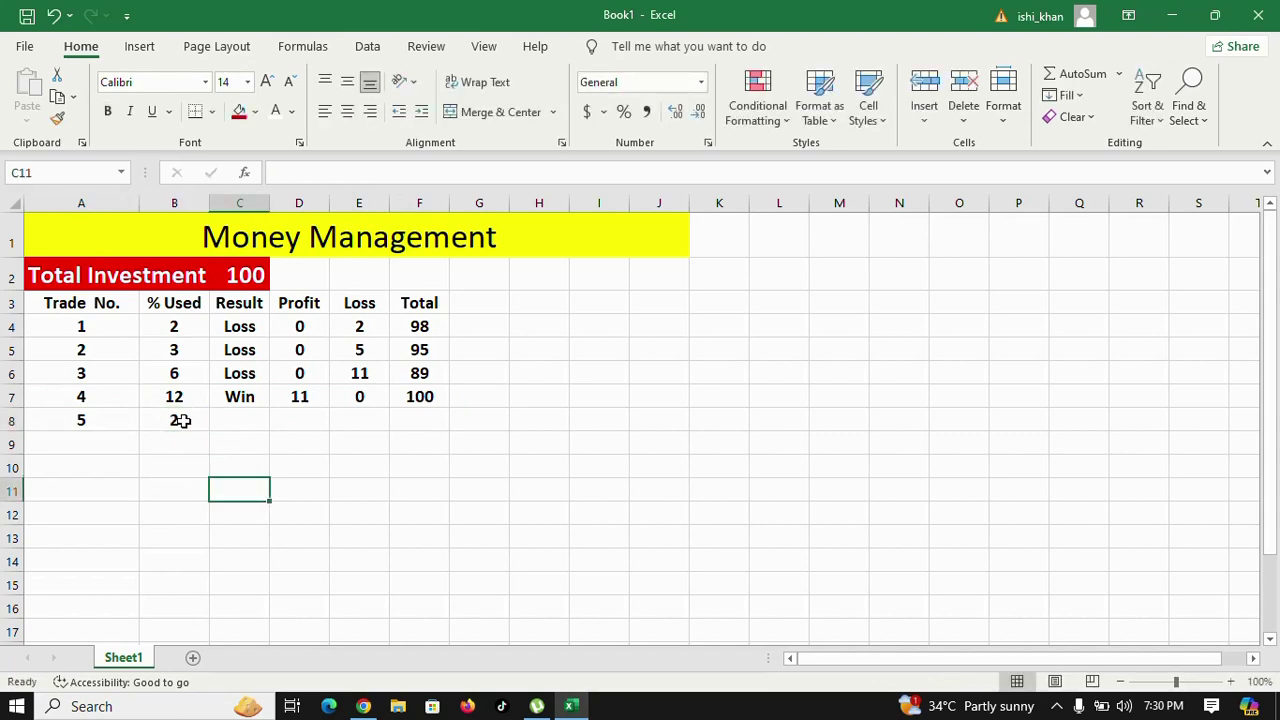
# - Clear the % Used of trade 5 and change the Result of trade 4 to Loss
pyautogui.click(183, 421)
pyautogui.press('BackSpace')
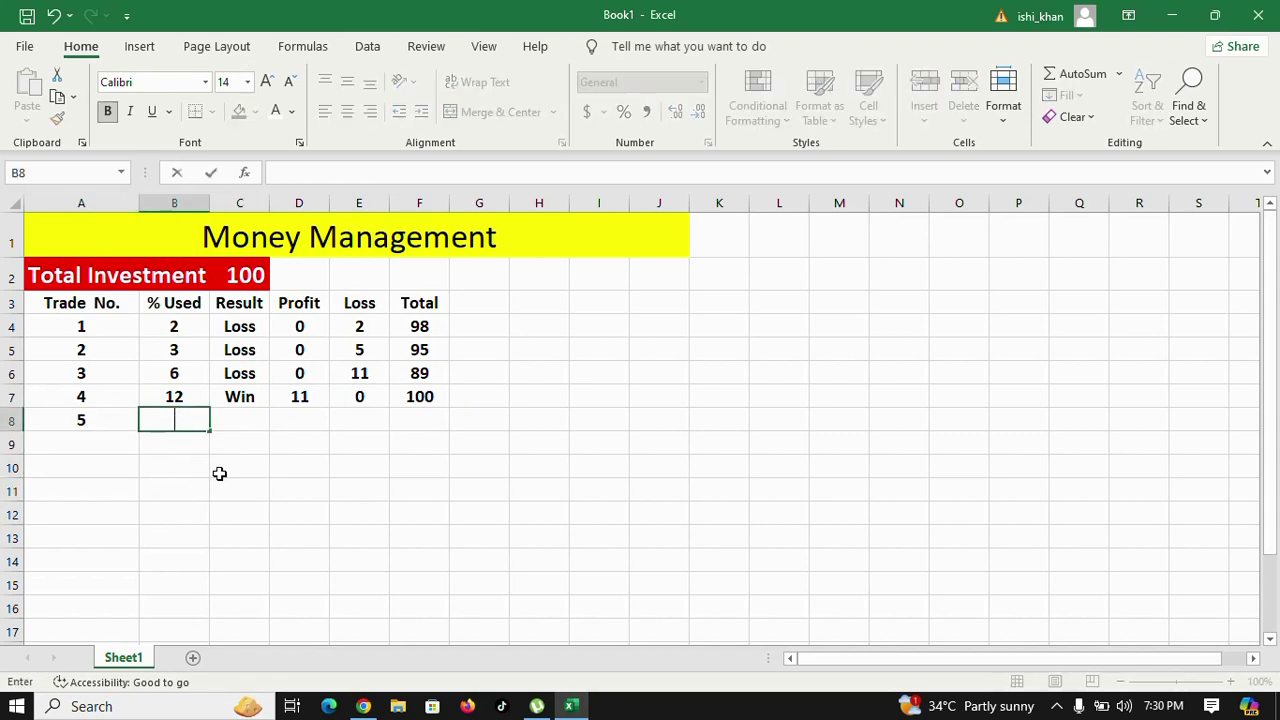
pyautogui.click(224, 466)
pyautogui.click(165, 395)
pyautogui.click(234, 400)
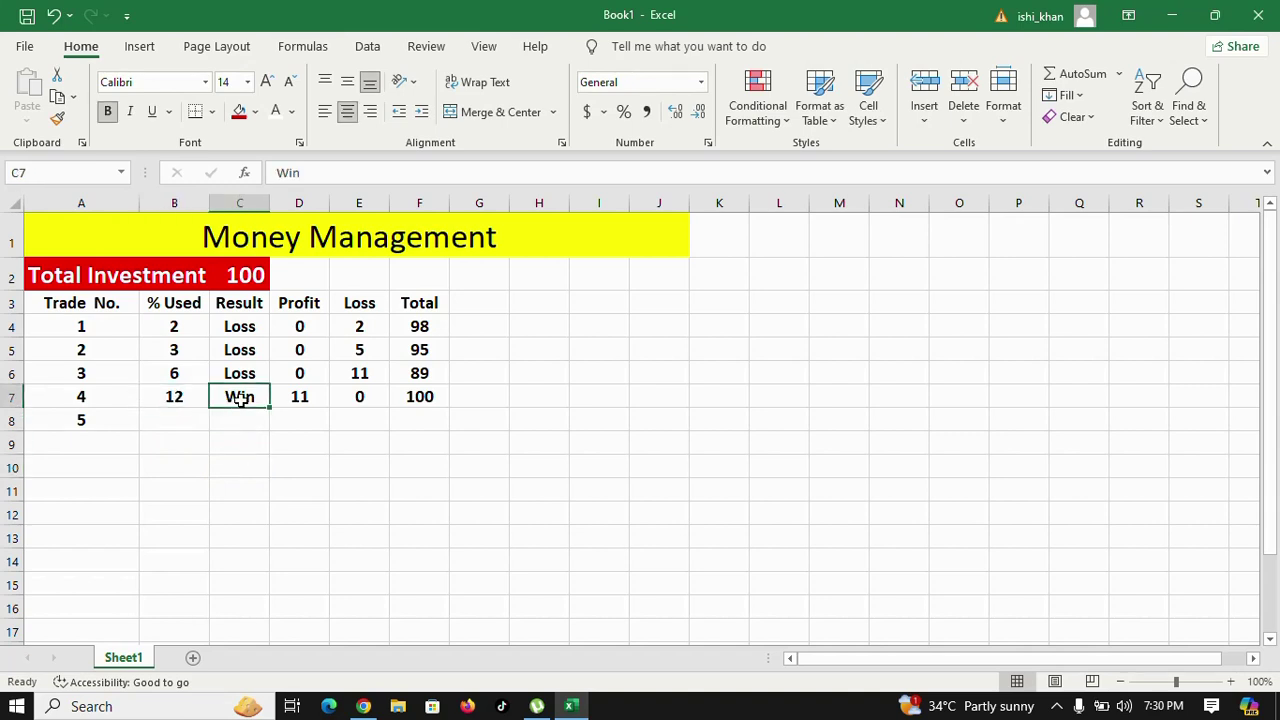
pyautogui.write('loss')
pyautogui.click(262, 440)
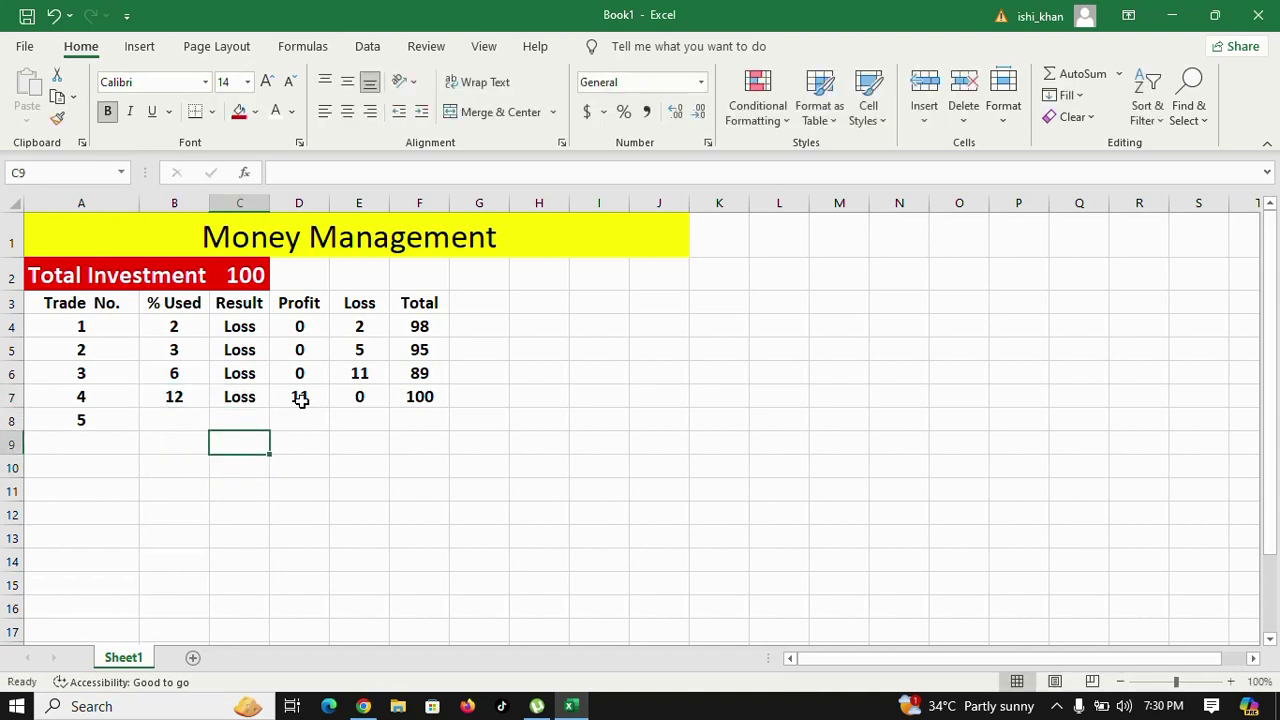
# - Set the Profit of trade 4 to 0 and its Loss to 12
pyautogui.click(297, 397)
pyautogui.write('0')
pyautogui.click(338, 489)
pyautogui.click(361, 397)
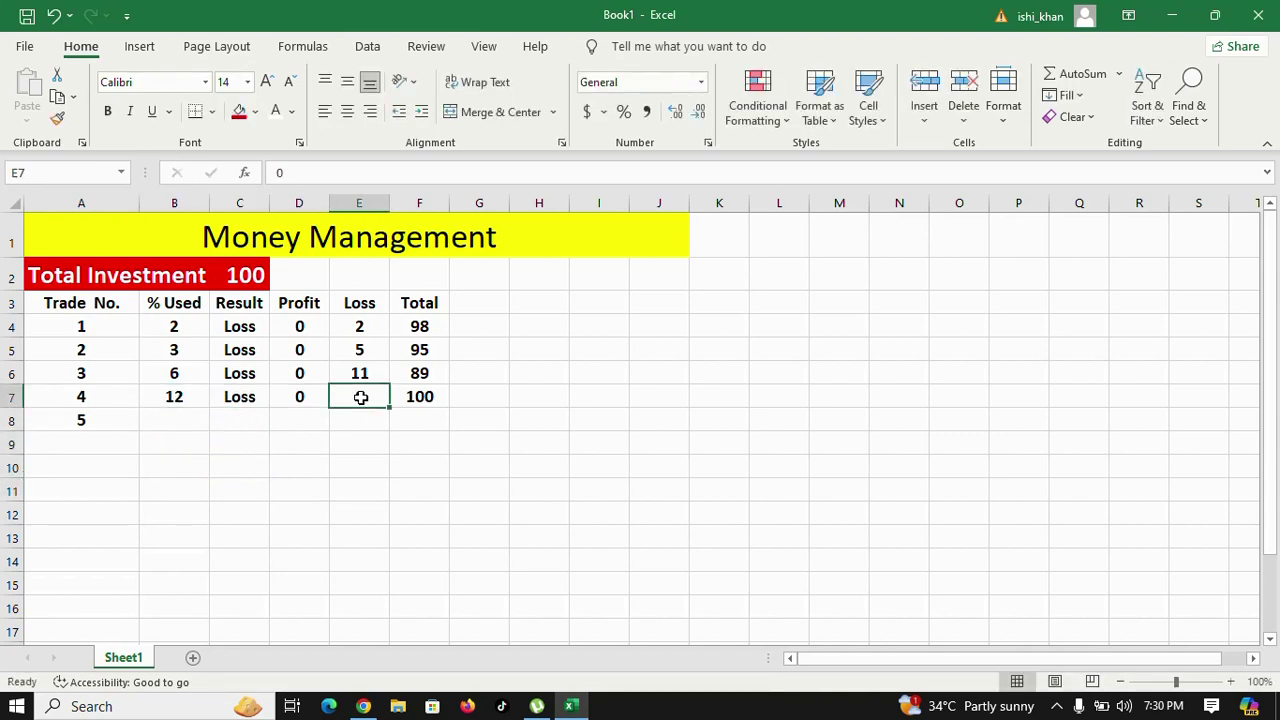
pyautogui.write('12')
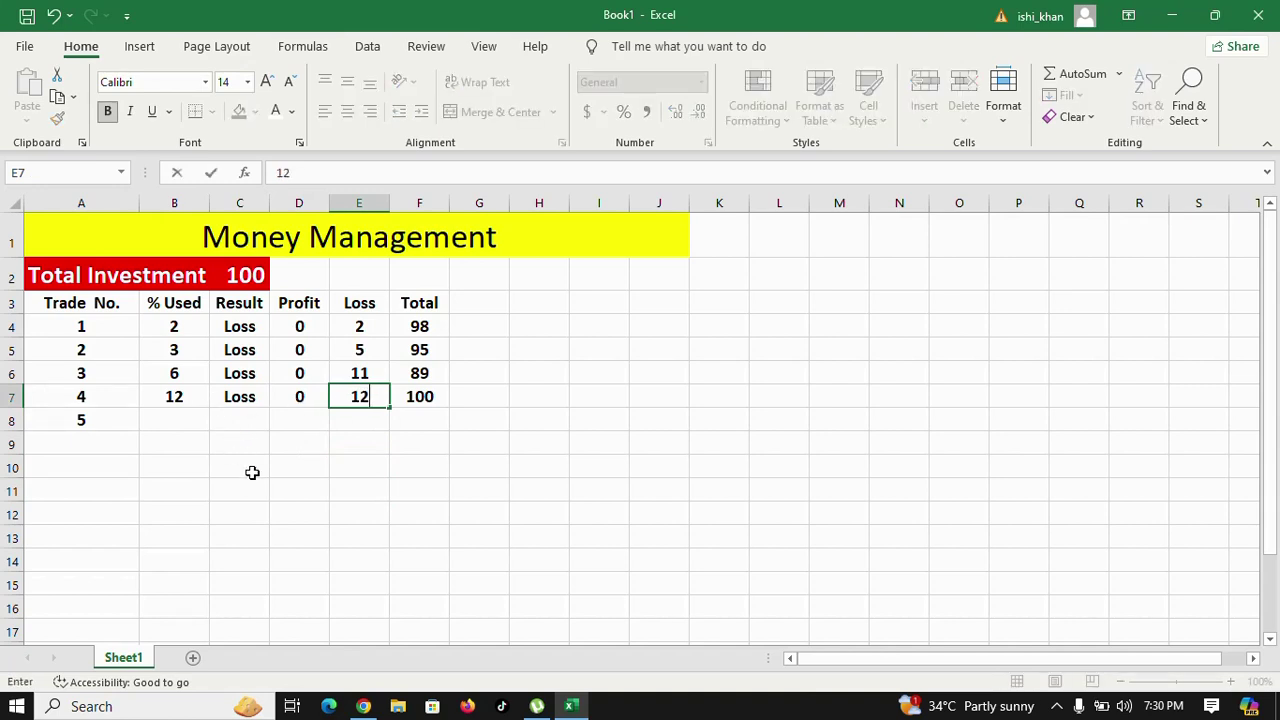
pyautogui.click(316, 467)
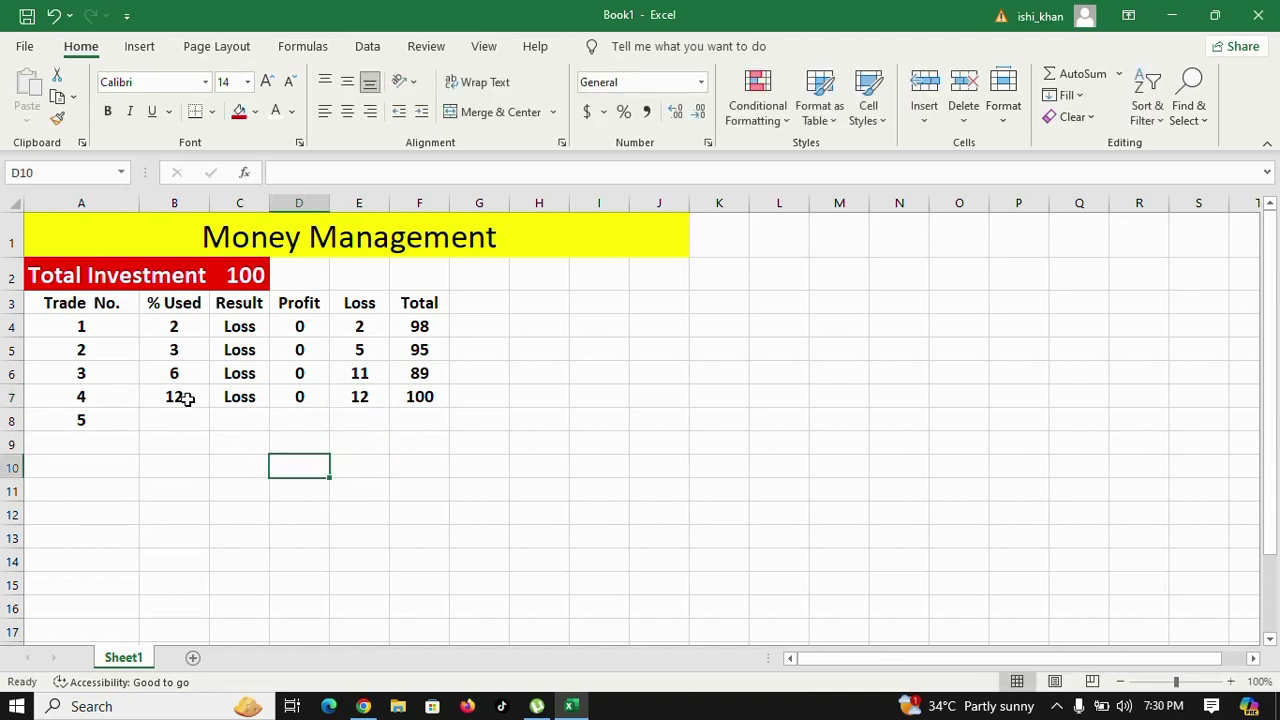
# - Replace the Total of trade 4 with 77 and review the totals of trades 1 to 4
pyautogui.click(187, 398)
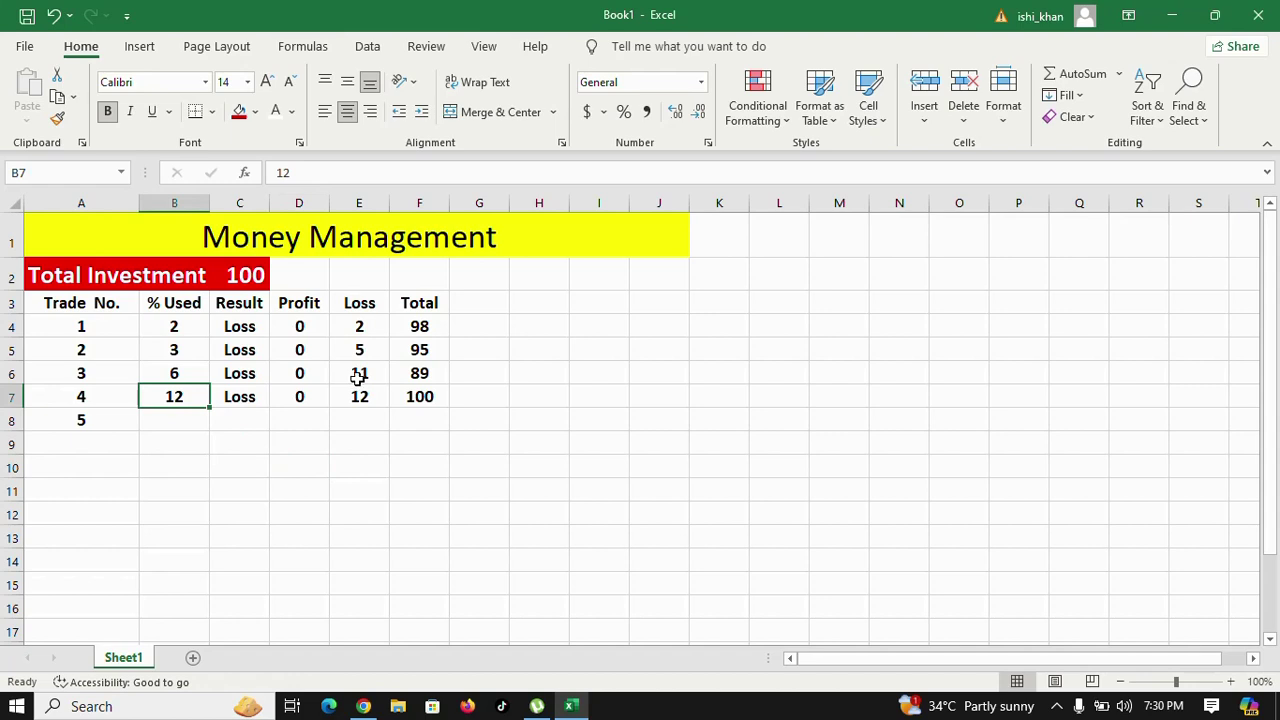
pyautogui.click(428, 397)
pyautogui.write('77')
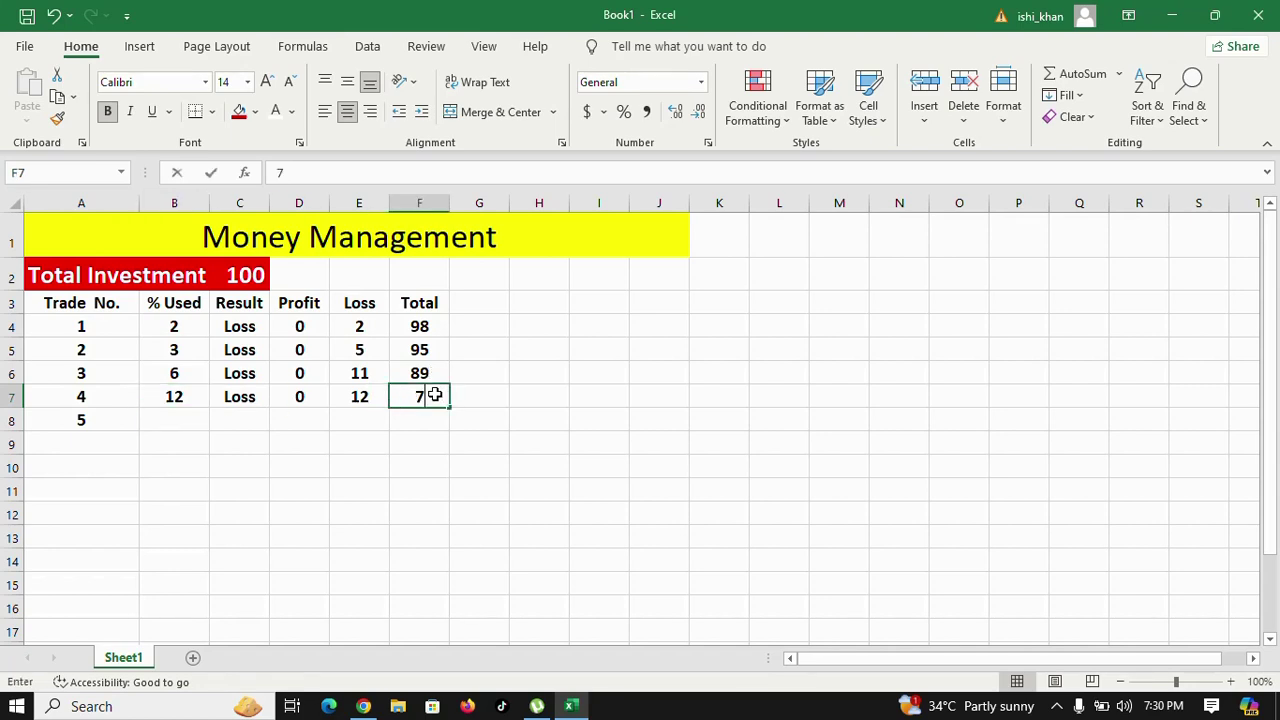
pyautogui.click(440, 442)
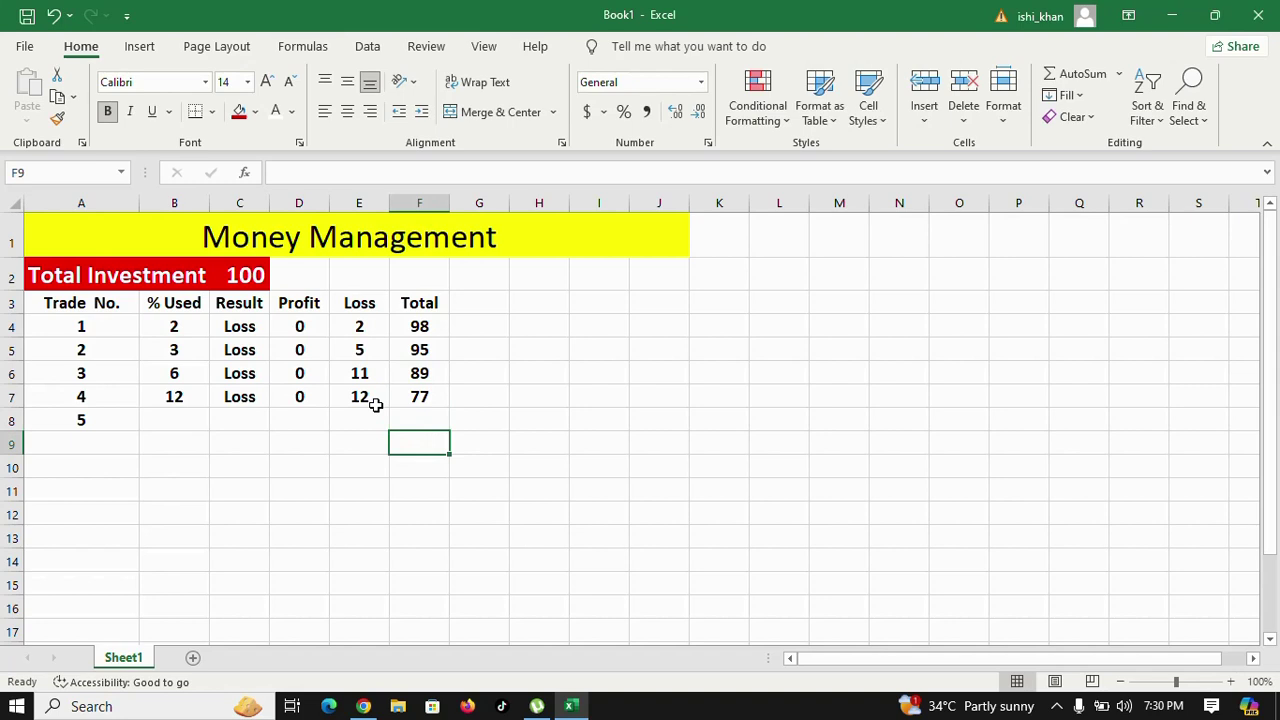
pyautogui.click(425, 396)
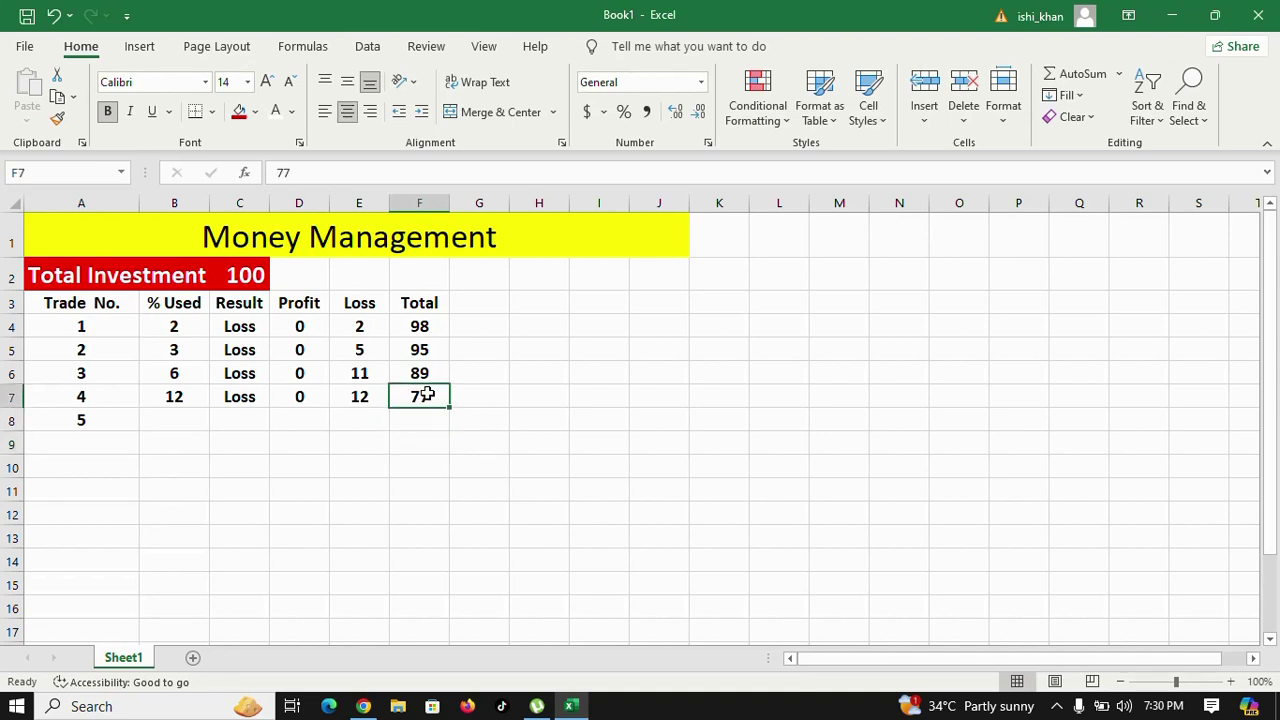
pyautogui.moveTo(420, 322); pyautogui.dragTo(424, 385)
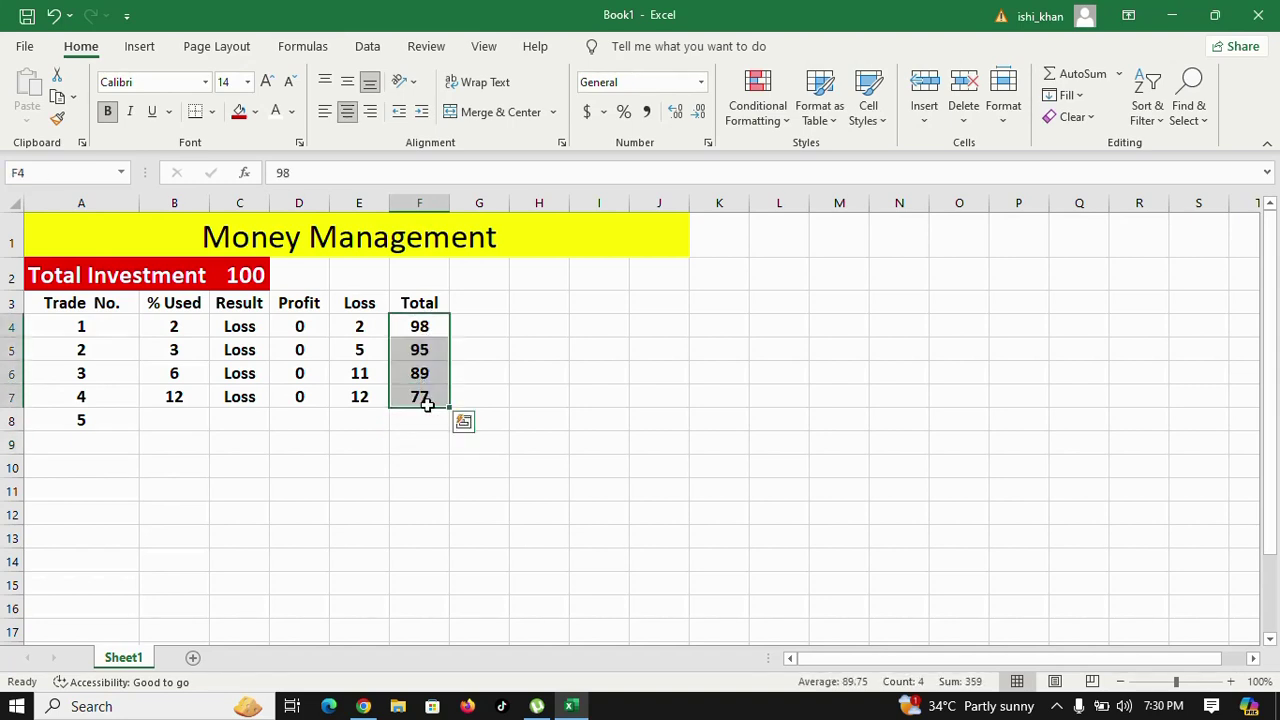
# - Change the Total Investment amount in the red header row to 77
pyautogui.click(421, 394)
pyautogui.click(249, 279)
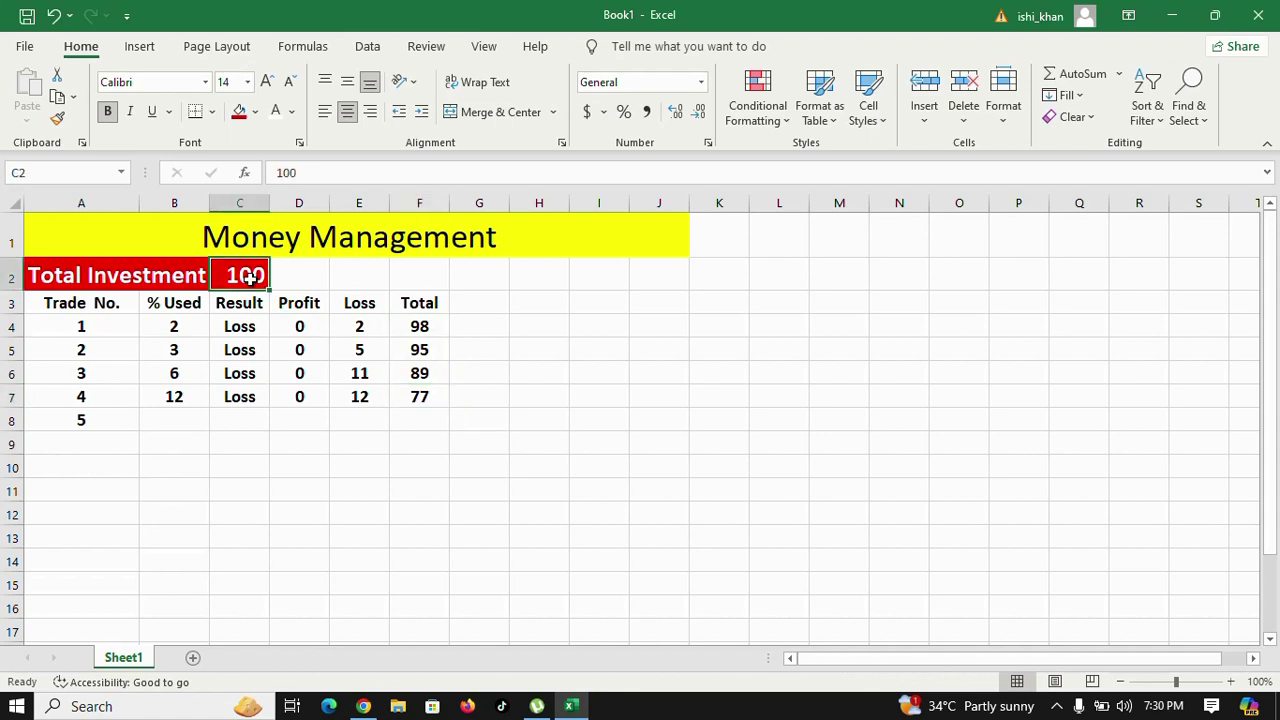
pyautogui.write('77')
pyautogui.click(320, 480)
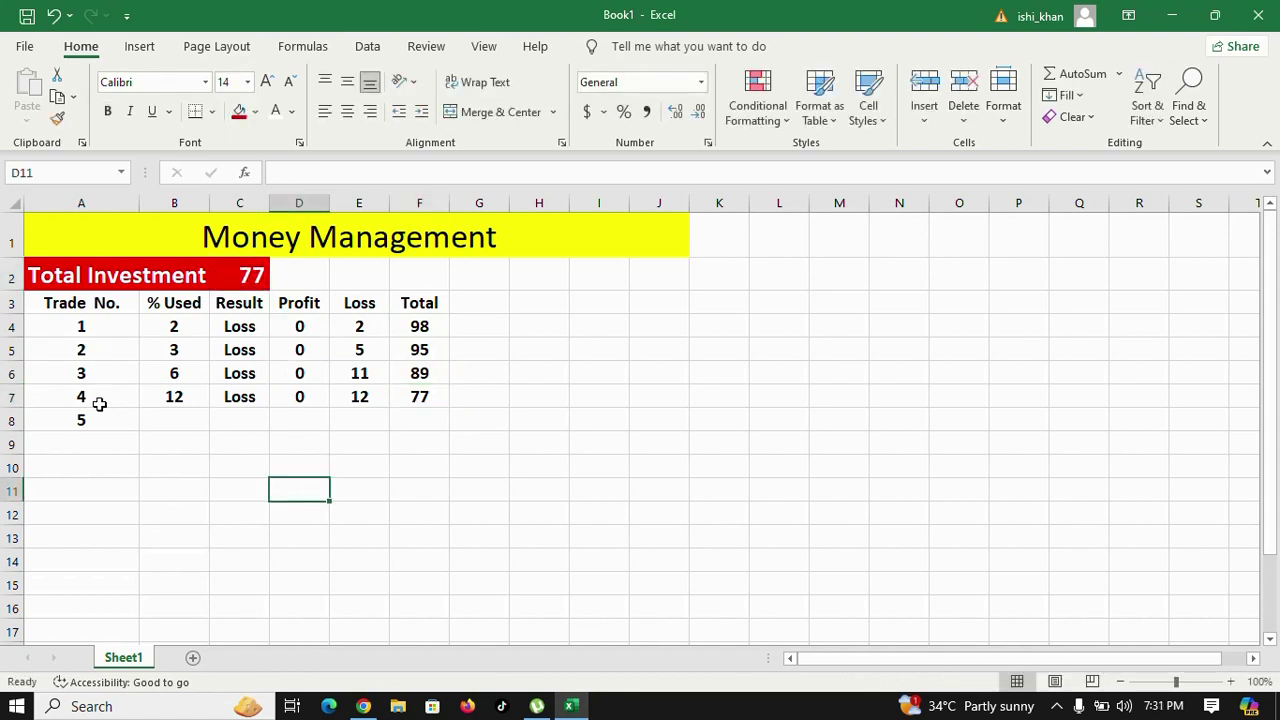
# - Review the completed table of trades 1 to 4, including the last trade's % Used and Total
pyautogui.moveTo(91, 420); pyautogui.dragTo(120, 418)
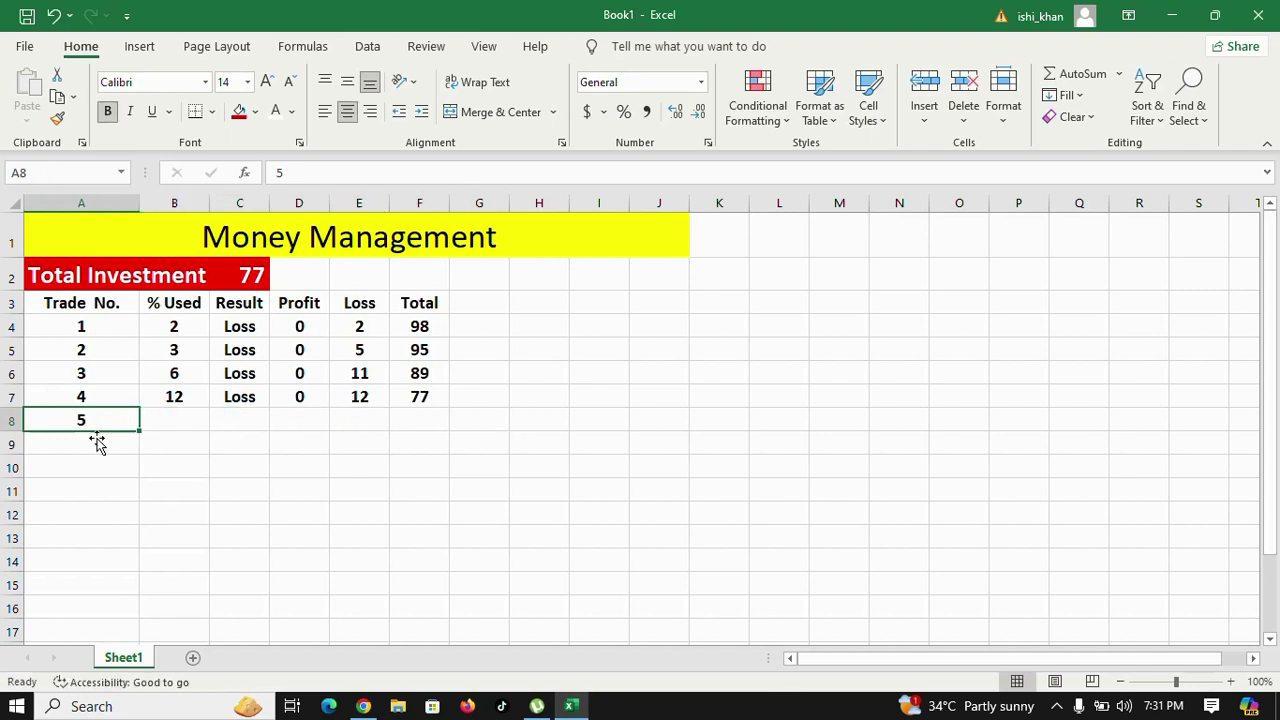
pyautogui.click(100, 440)
pyautogui.click(130, 420)
pyautogui.click(183, 396)
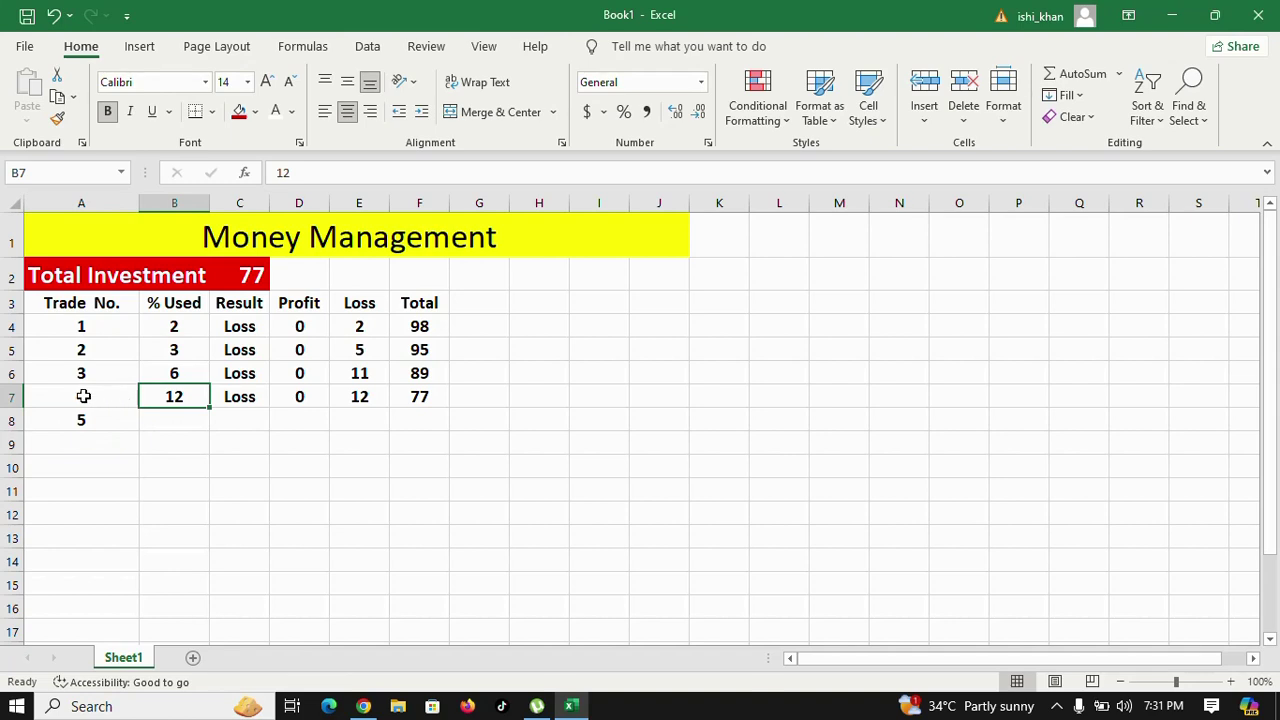
pyautogui.moveTo(86, 397); pyautogui.dragTo(409, 307)
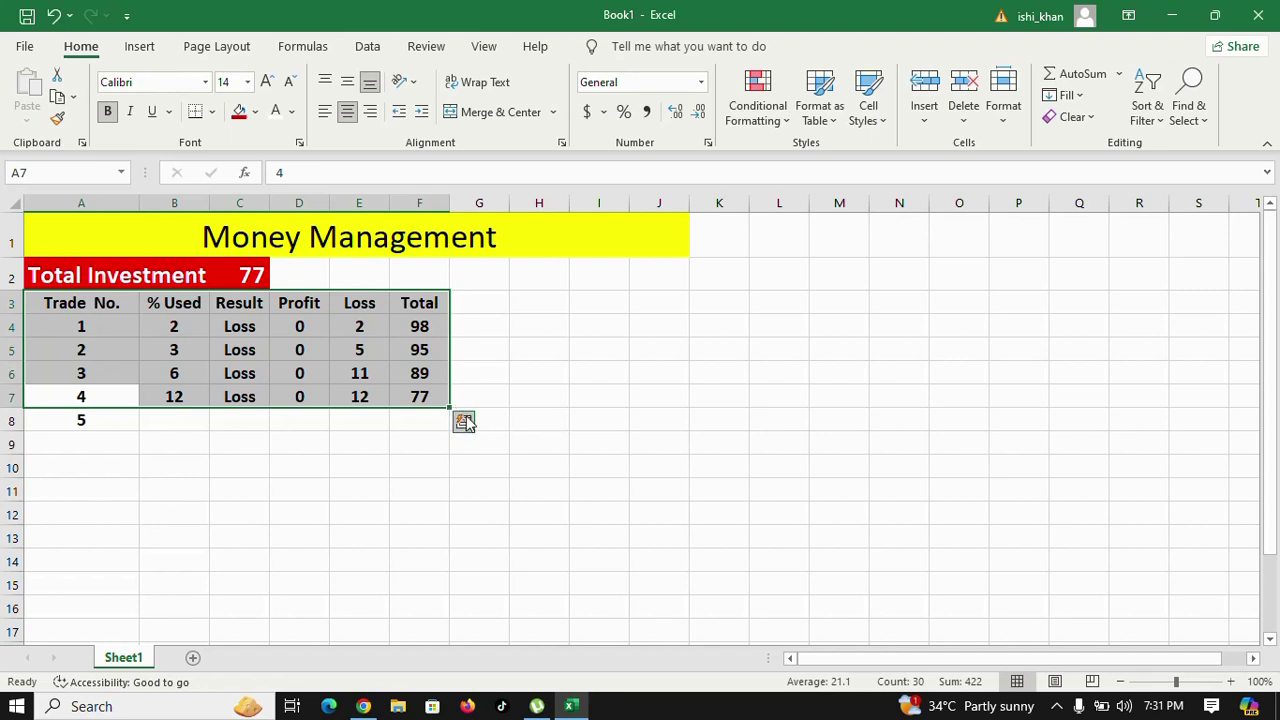
pyautogui.click(427, 396)
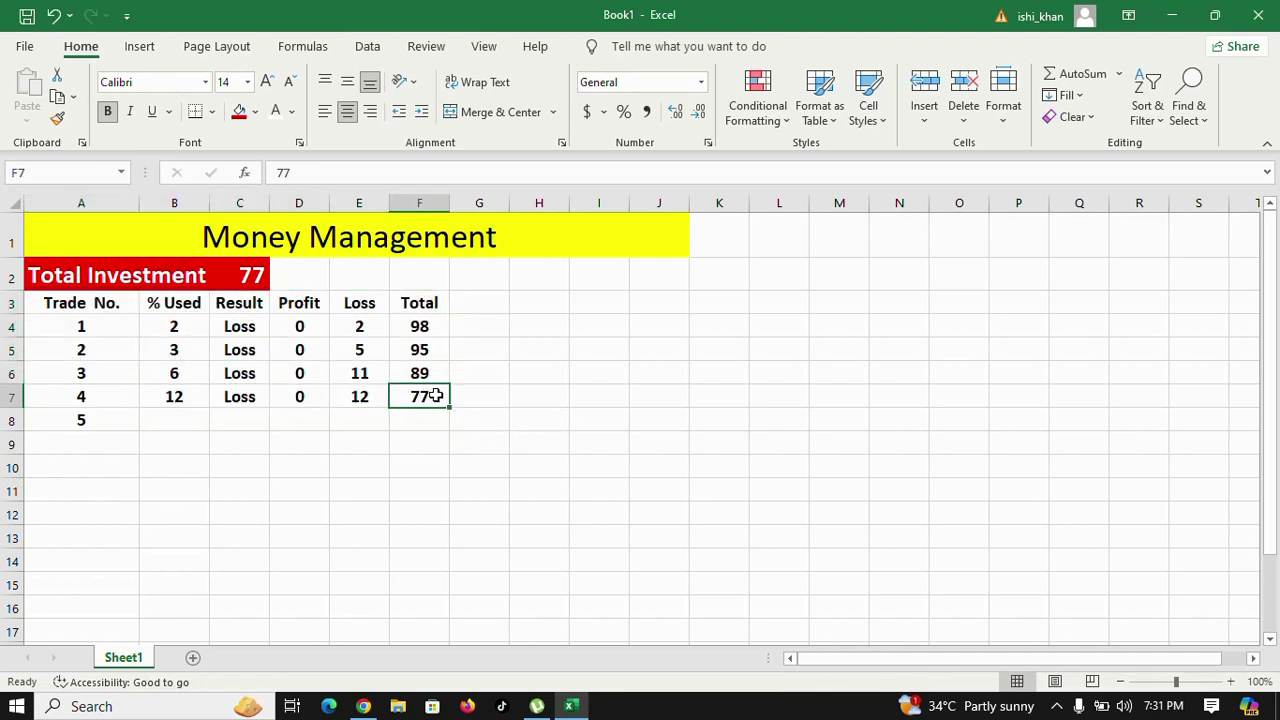
pyautogui.moveTo(436, 396); pyautogui.dragTo(406, 394)
pyautogui.moveTo(69, 310); pyautogui.dragTo(426, 397)
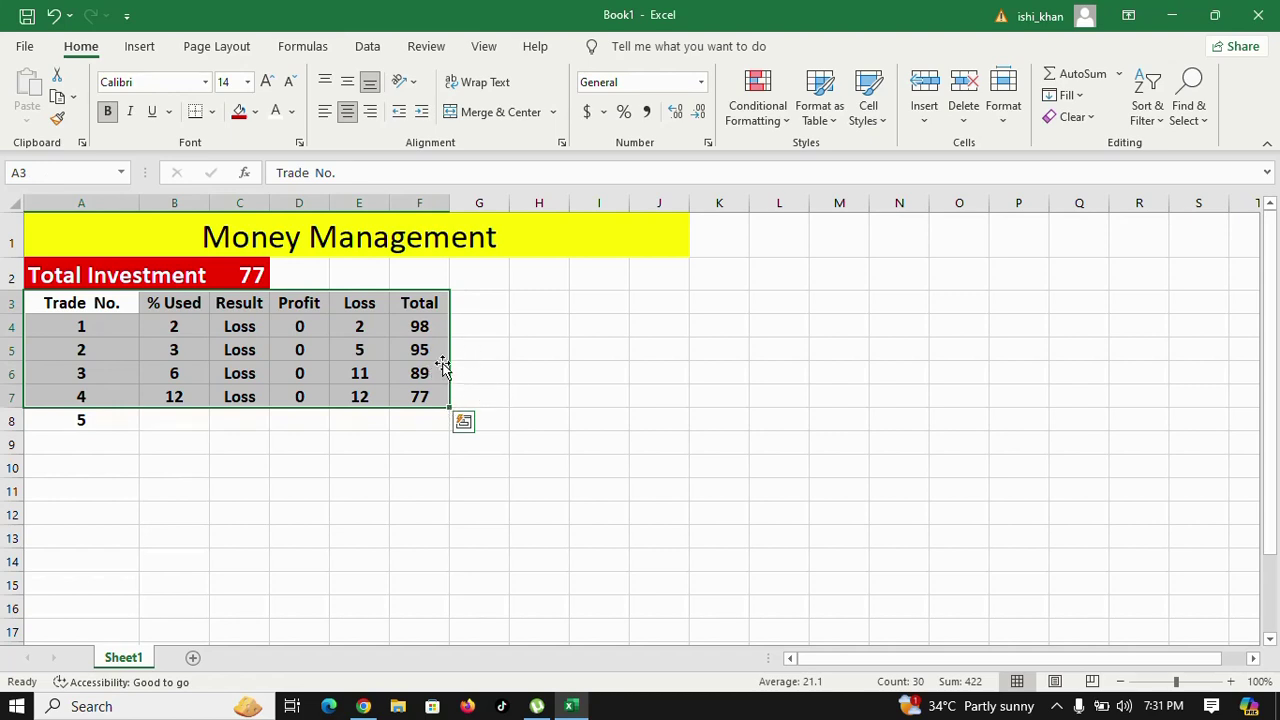
pyautogui.click(1056, 706)
pyautogui.click(1009, 605)
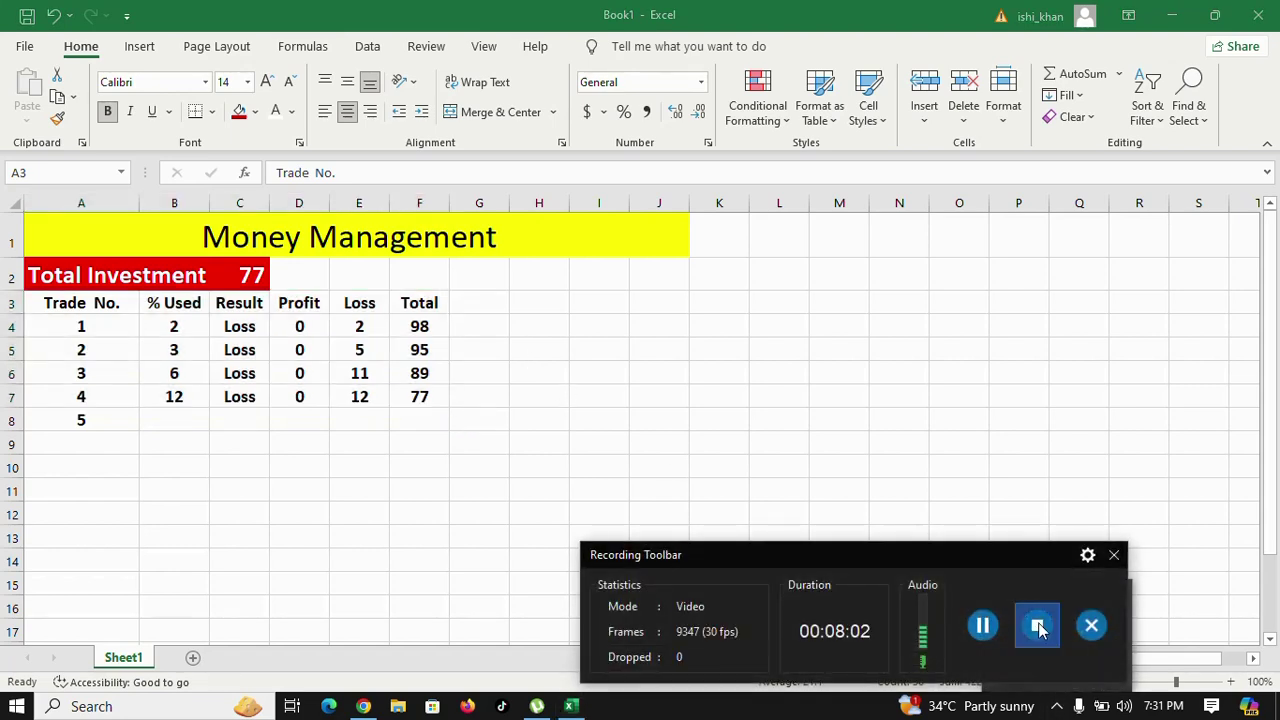